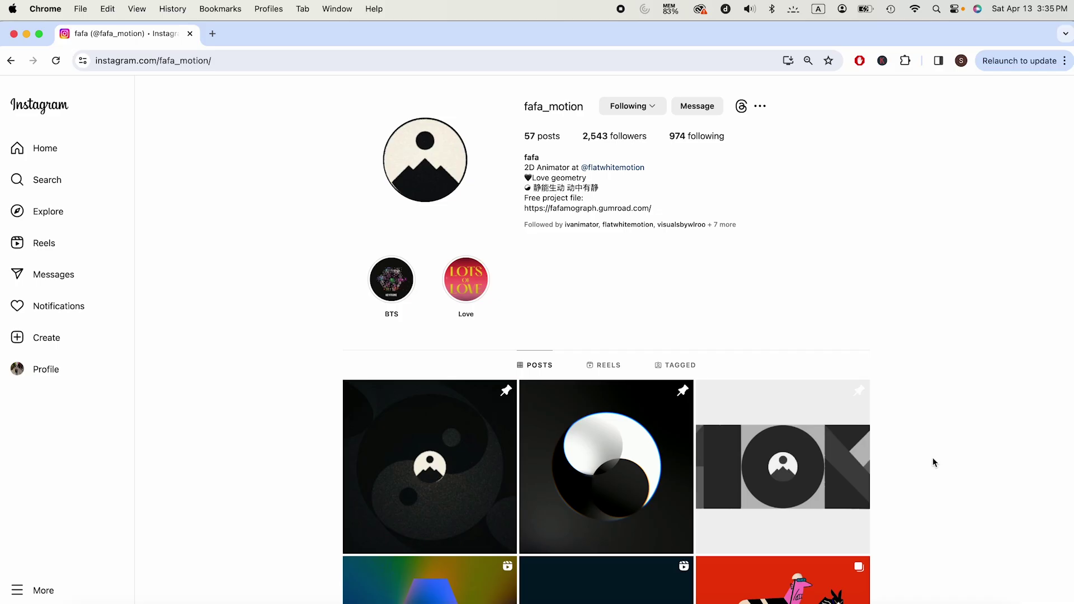
# Browse the posts on the fafa_motion Instagram profile
pyautogui.scroll(-5, 933, 461)
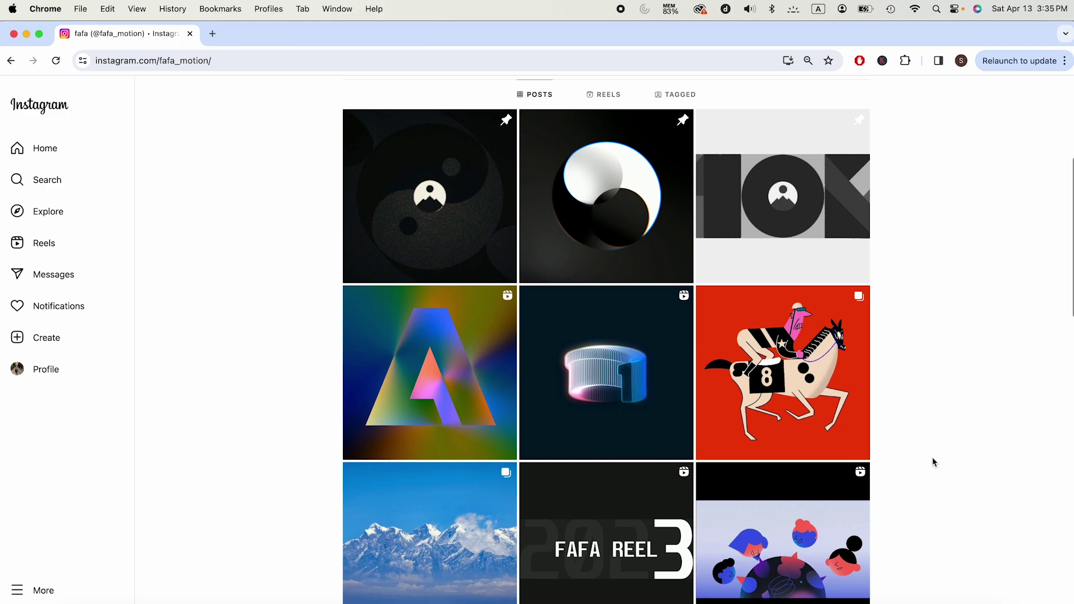
pyautogui.scroll(-13, 932, 462)
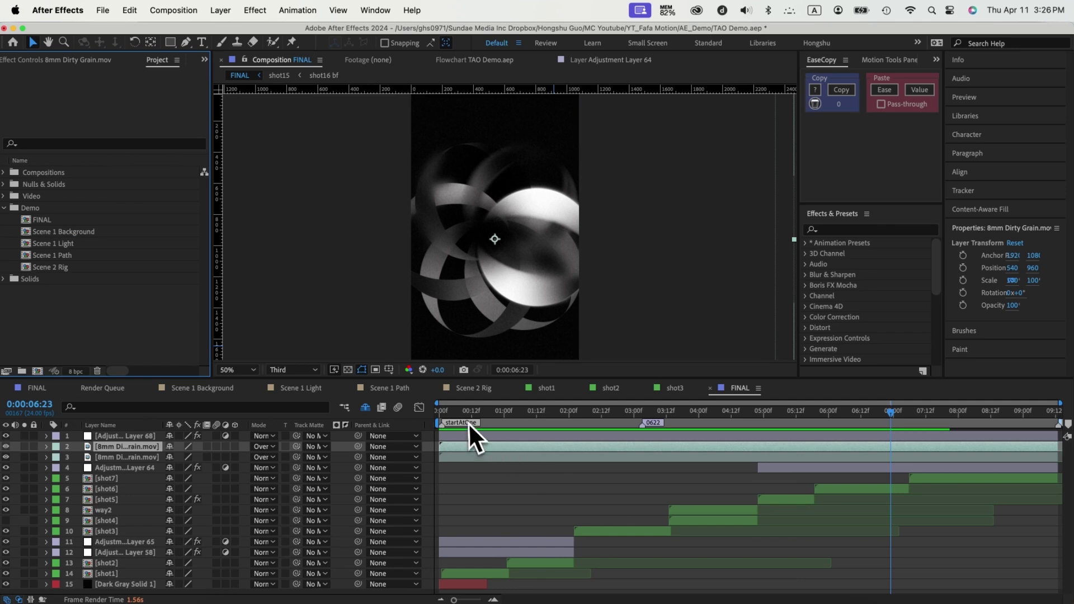
# Switch to After Effects and preview the FINAL composition from its first frame
pyautogui.press('Home')
pyautogui.press('space')
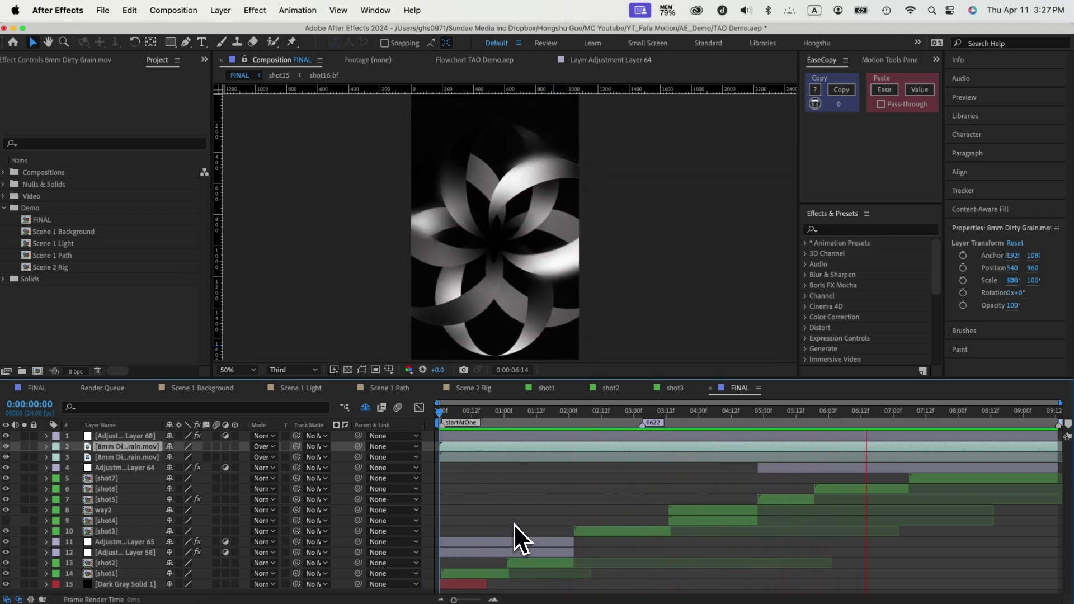
pyautogui.press('space')
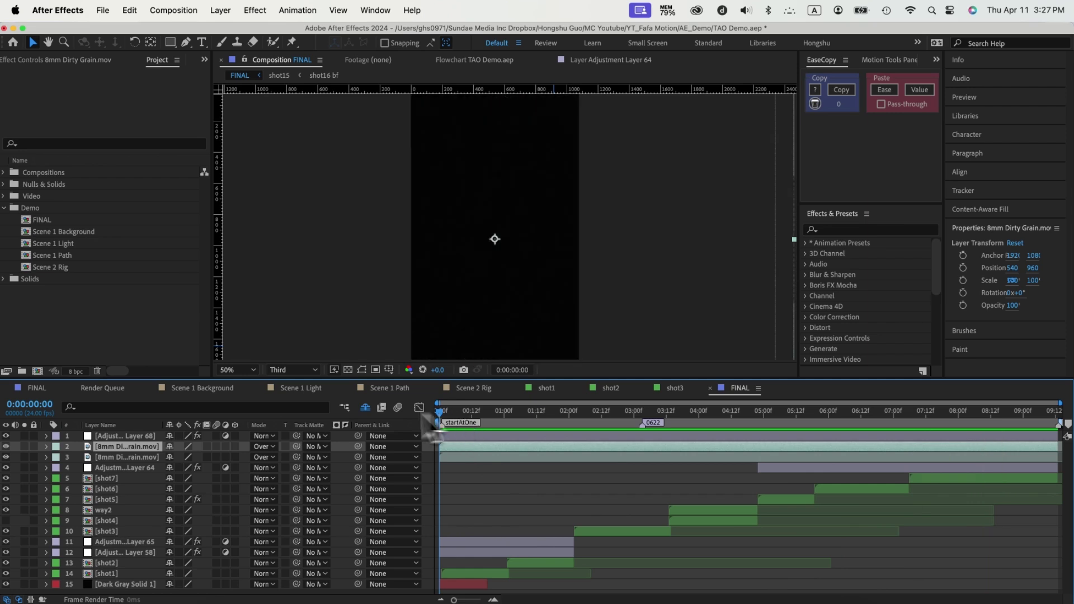
# Open the shot1 composition from the FINAL timeline and scrub through its opening second at a reduced view size
pyautogui.doubleClick(112, 574)
pyautogui.press('super+minus')
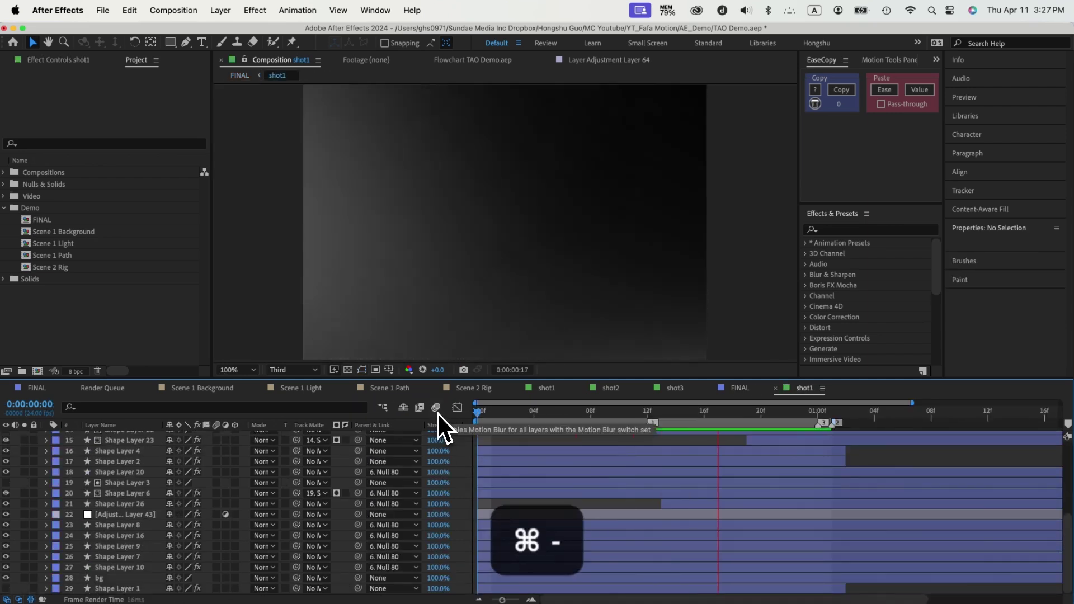
pyautogui.moveTo(570, 415); pyautogui.dragTo(819, 418)
pyautogui.hotkey('shift', '3')
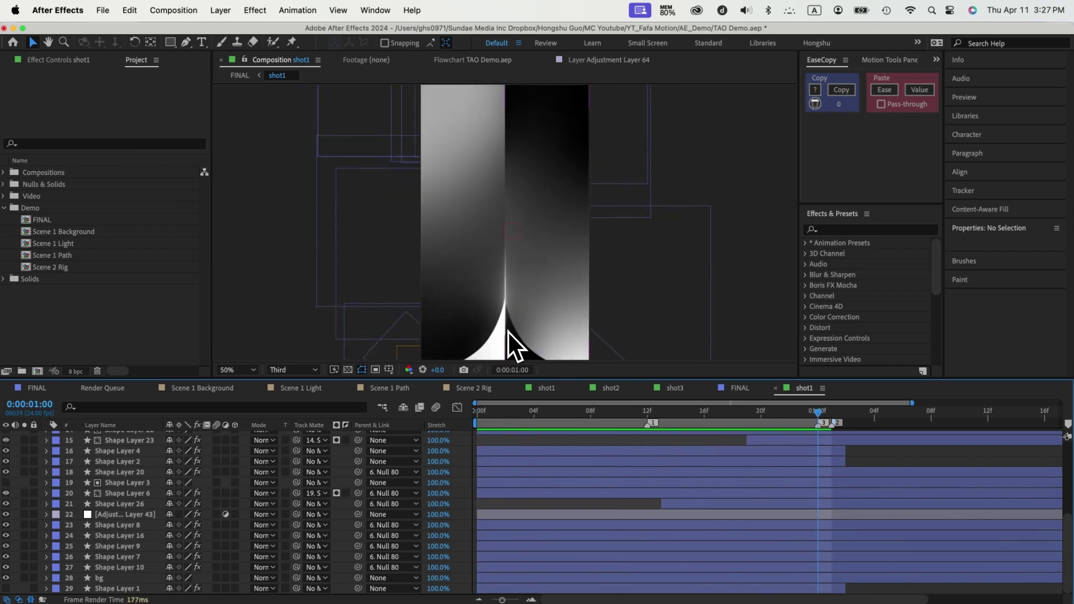
pyautogui.click(577, 430)
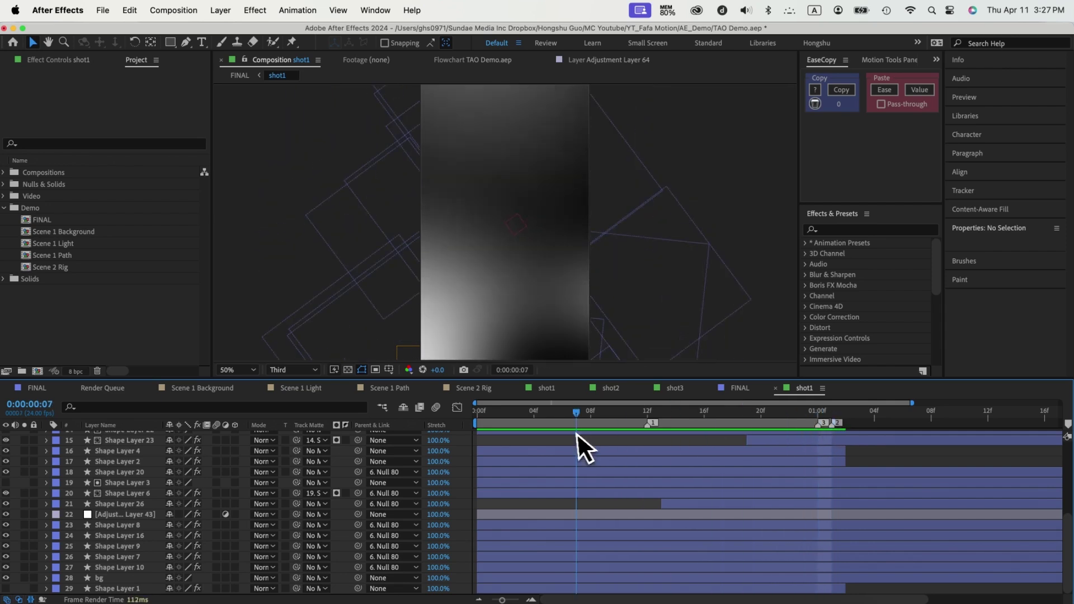
# Open the Scene 1 Background composition and preview its moving circles
pyautogui.doubleClick(64, 235)
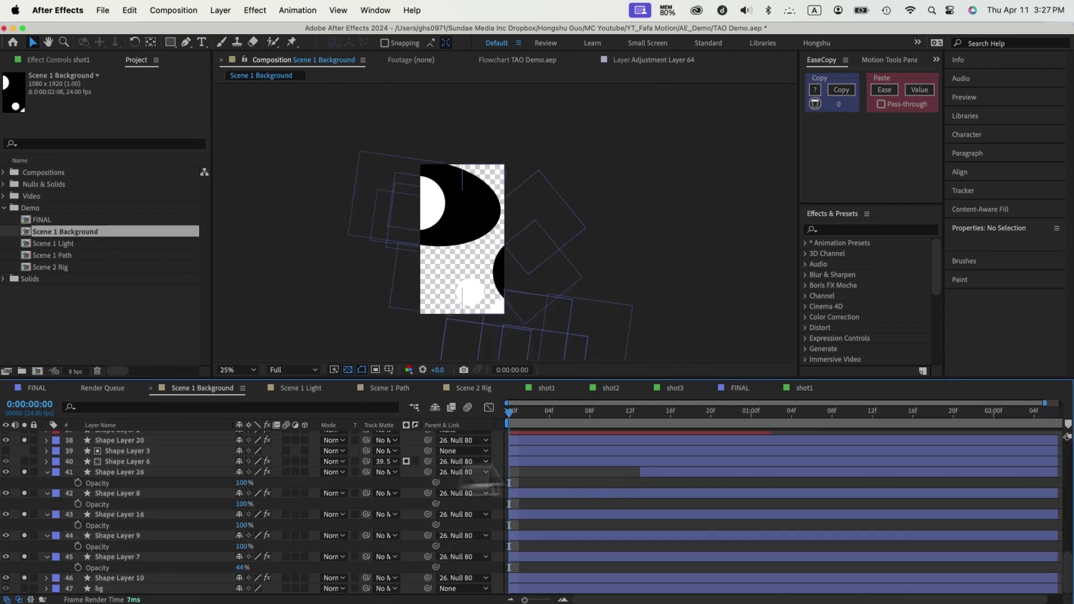
pyautogui.press('space')
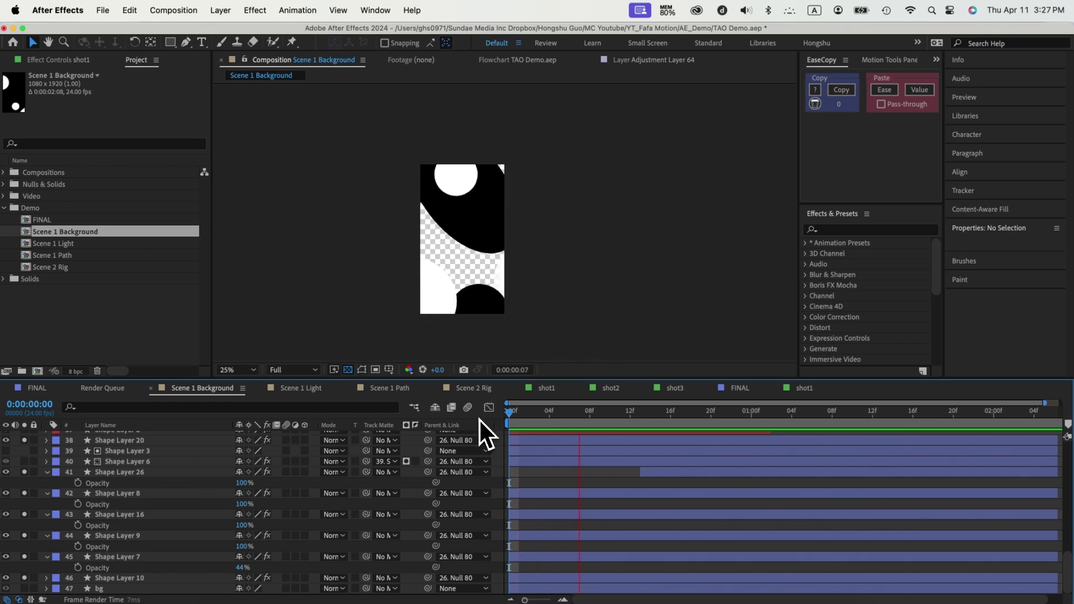
pyautogui.press('space')
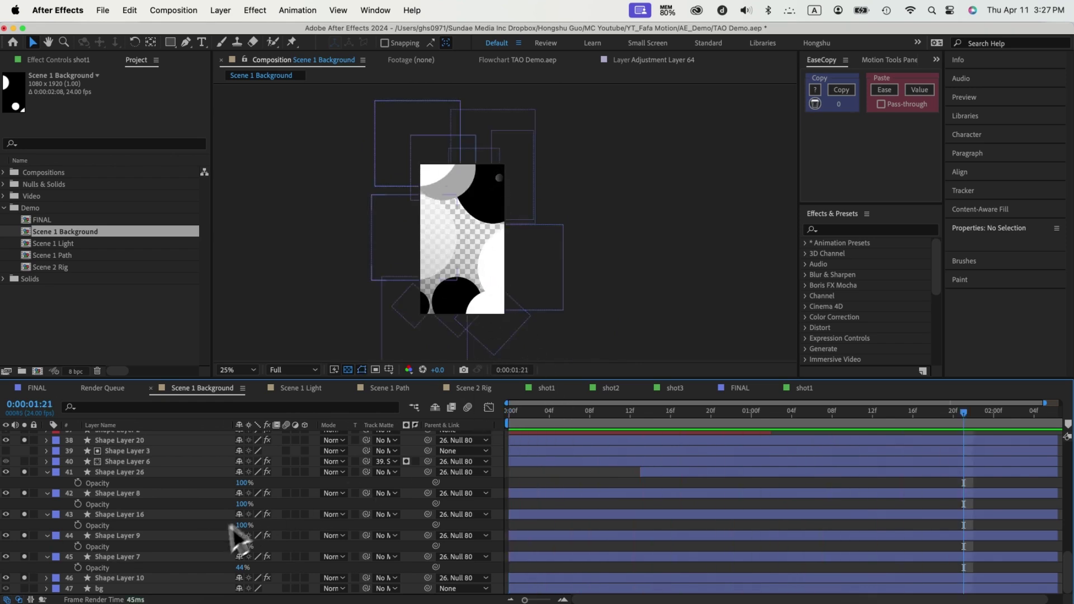
# Reveal the Position and Scale keyframes of Shape Layer 10
pyautogui.click(134, 579)
pyautogui.press('p')
pyautogui.hotkey('shift', 's')
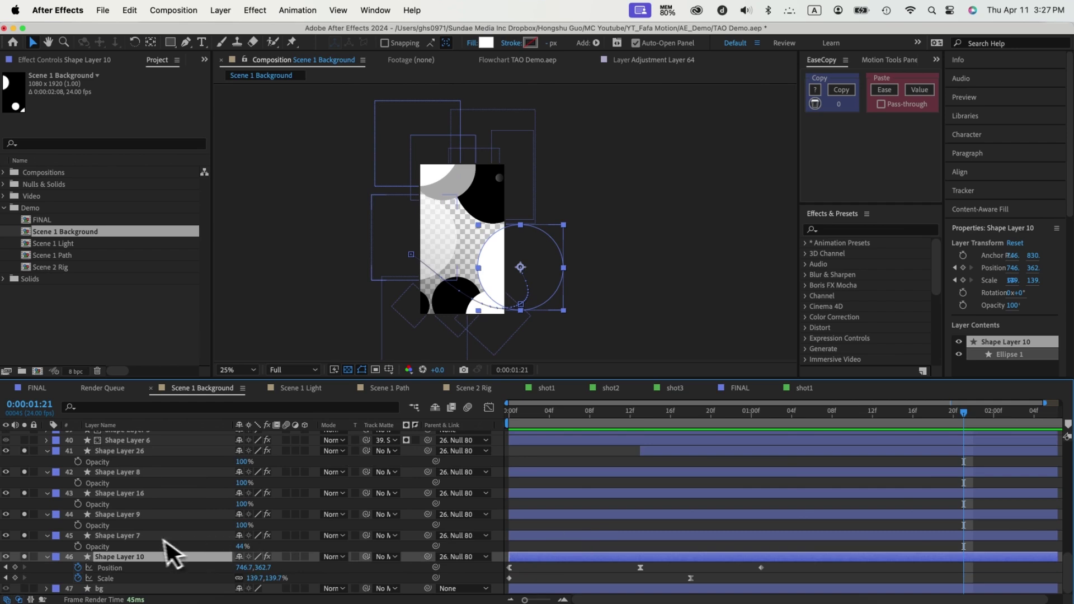
# Preview the Scene 1 Background animation repeatedly from the first frame
pyautogui.press('Home')
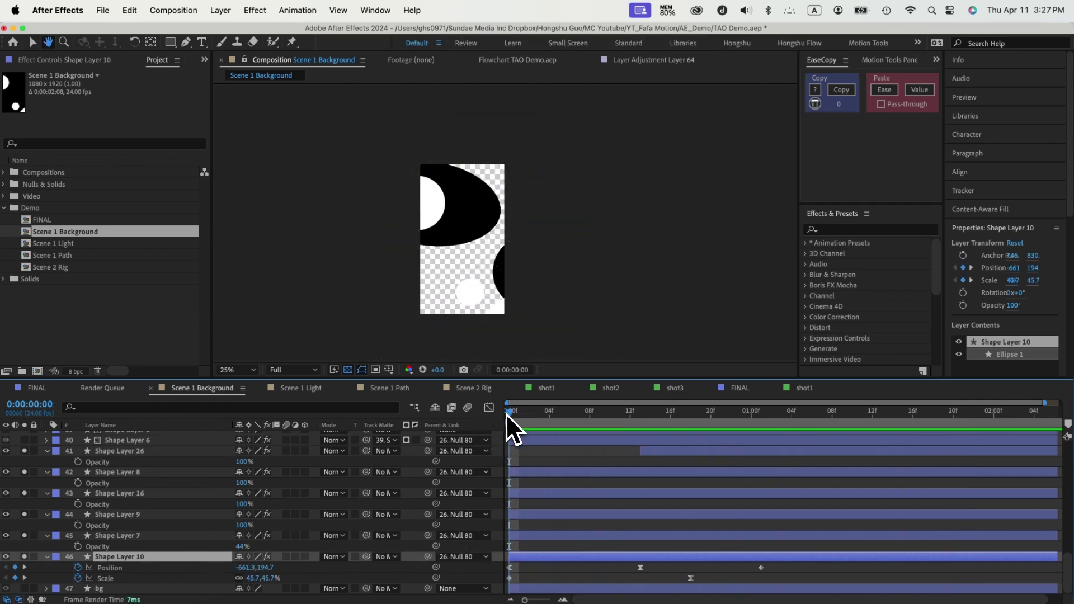
pyautogui.press('space')
pyautogui.moveTo(497, 418)
pyautogui.mouseDown()
pyautogui.moveTo(546, 421)
pyautogui.moveTo(498, 418)
pyautogui.mouseUp()
pyautogui.press('space')
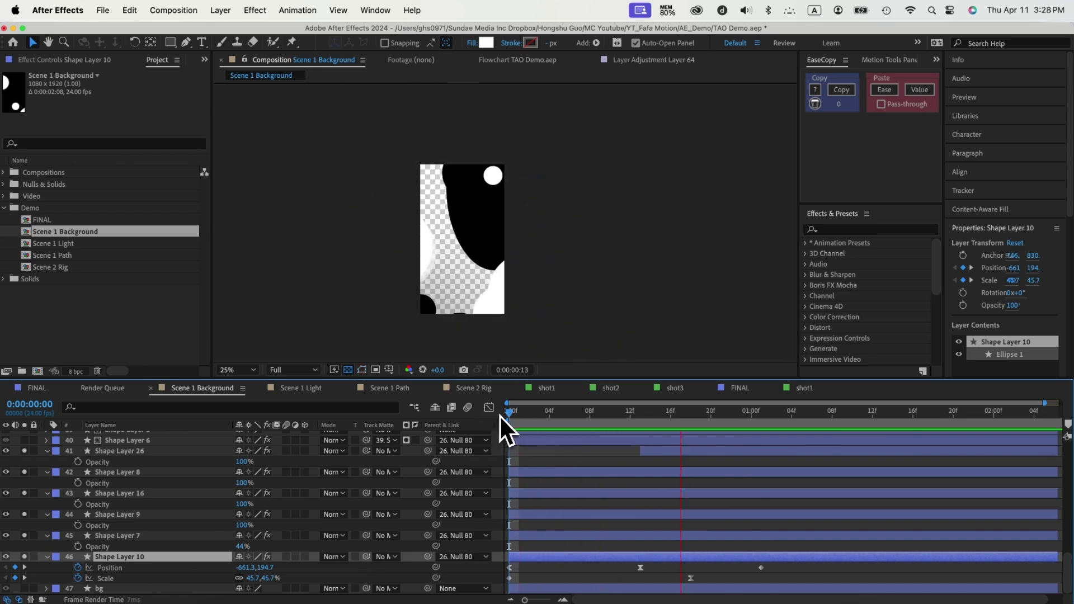
pyautogui.press('space')
pyautogui.press('space')
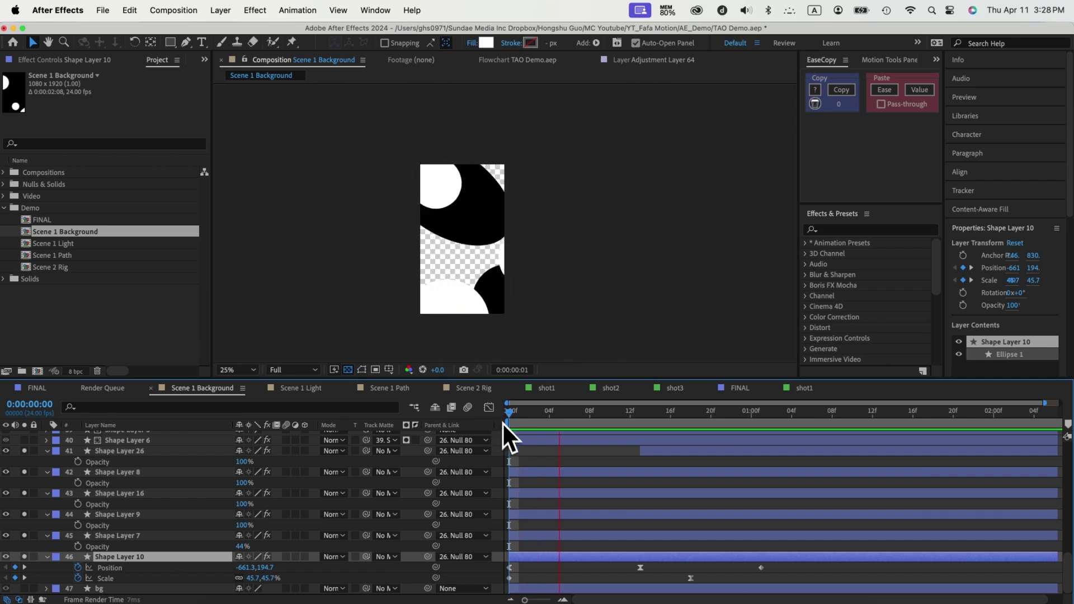
pyautogui.press('space')
# Locate the Null 80 layer that the circles are parented to, and return to Shape Layer 10
pyautogui.scroll(6, 134, 543)
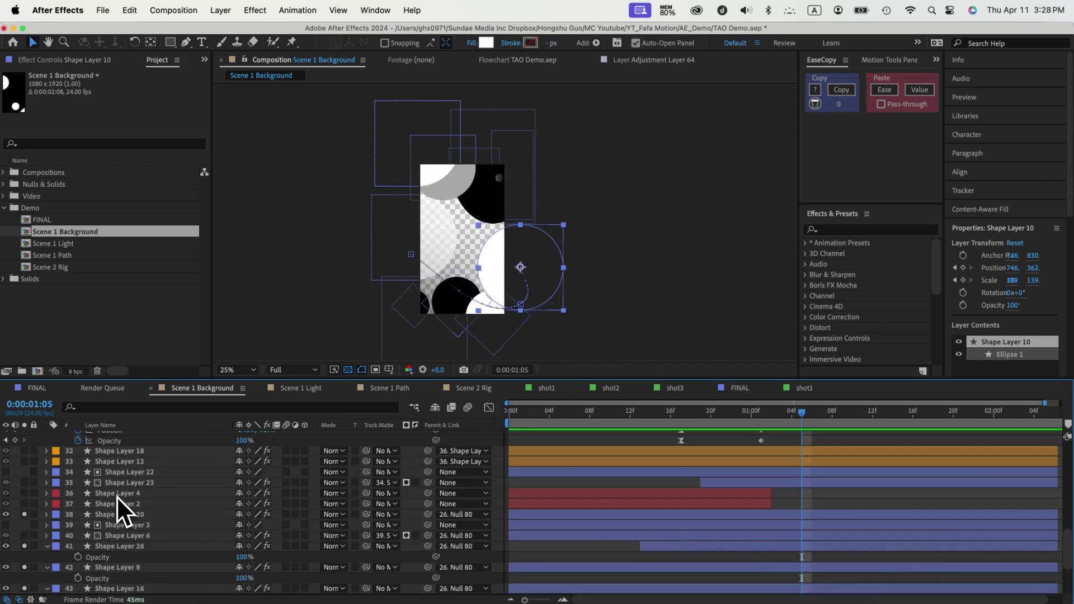
pyautogui.scroll(2, 117, 496)
pyautogui.click(116, 478)
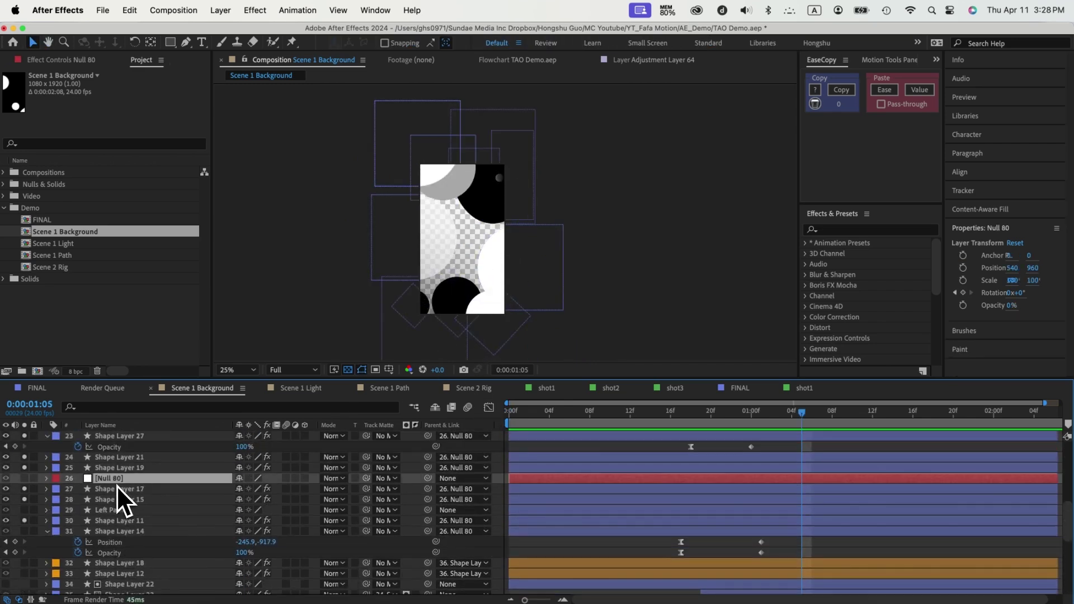
pyautogui.scroll(-8, 142, 525)
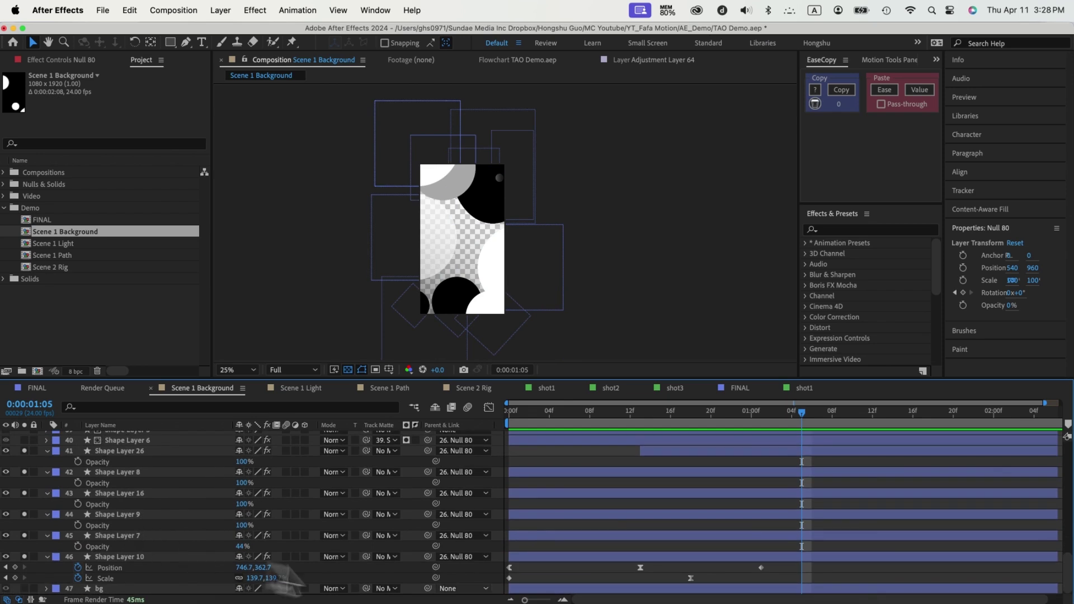
pyautogui.click(196, 556)
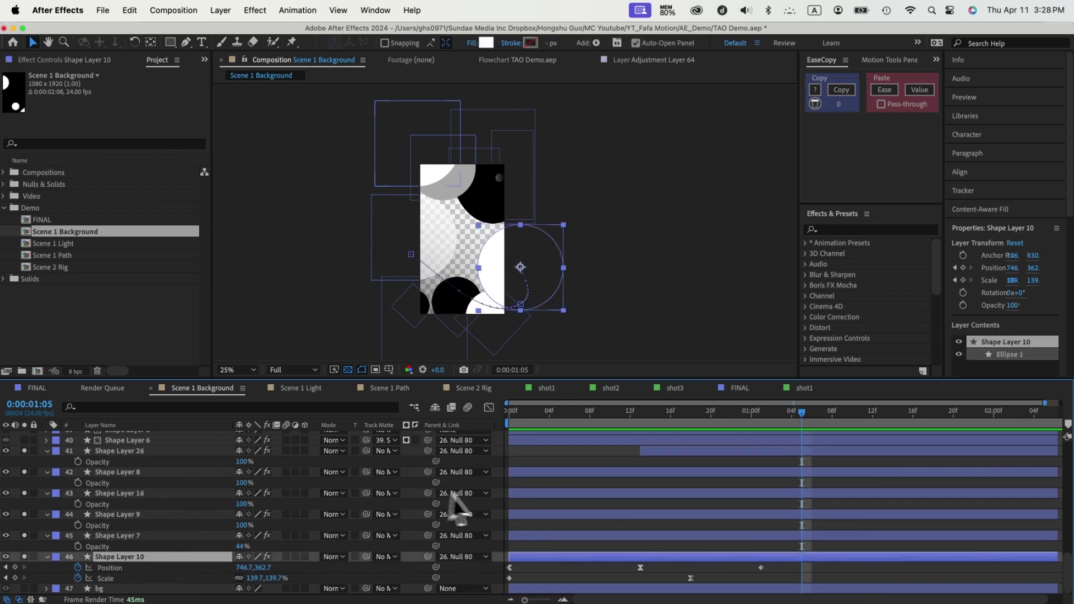
# Reveal the Rotation keyframes of Null 80 and scrub the timeline to examine the rotation, stopping at 0:00:00:21
pyautogui.scroll(10, 240, 506)
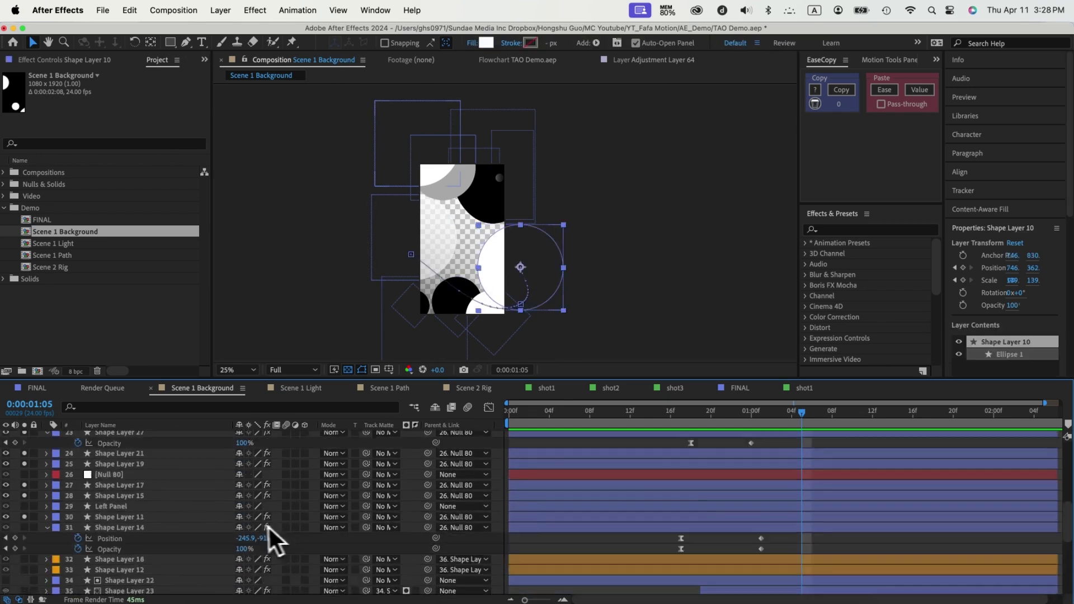
pyautogui.click(127, 535)
pyautogui.press('r')
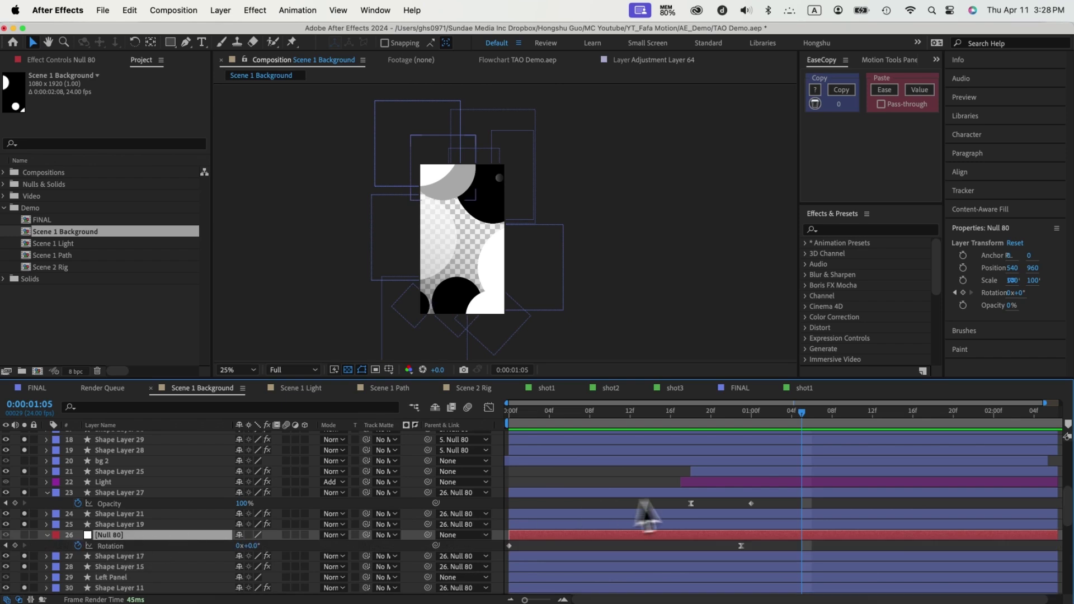
pyautogui.scroll(-3, 644, 498)
pyautogui.click(531, 417)
pyautogui.moveTo(538, 422); pyautogui.dragTo(511, 427)
pyautogui.moveTo(761, 498); pyautogui.dragTo(482, 471)
pyautogui.moveTo(511, 427); pyautogui.dragTo(722, 425)
# Display the effect controls of Shape Layer 10 and Shape Layer 7 to examine their Fast Box Blur settings
pyautogui.scroll(-5, 173, 519)
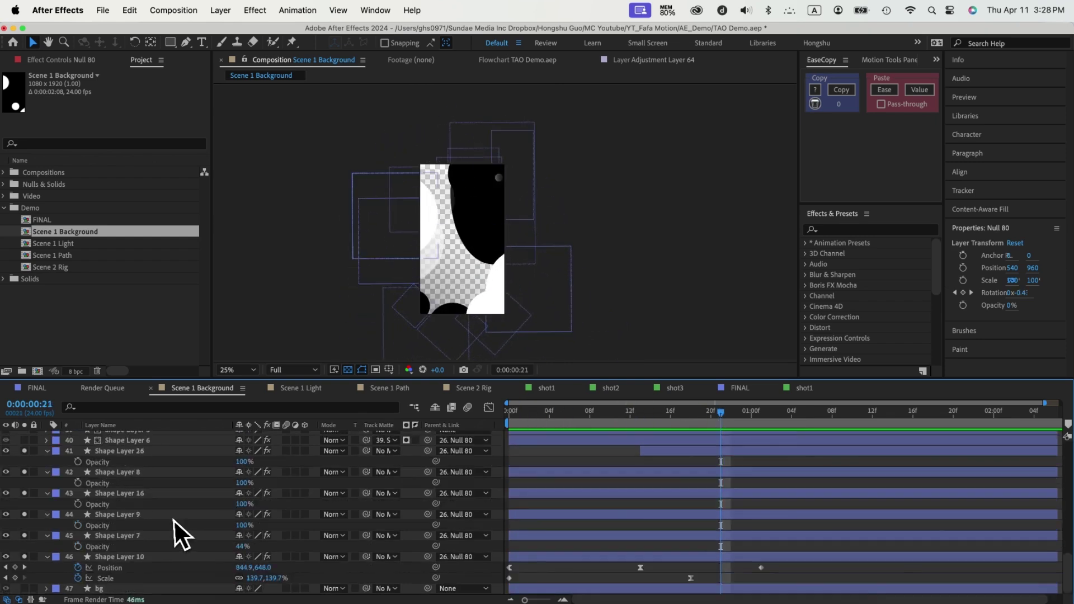
pyautogui.click(116, 558)
pyautogui.press('F3')
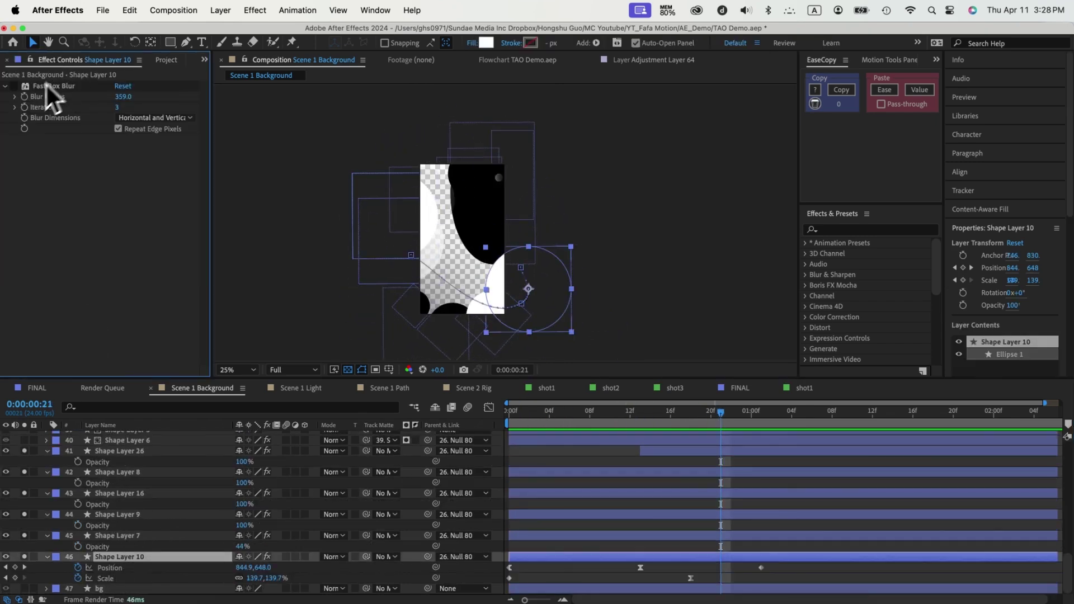
pyautogui.click(119, 534)
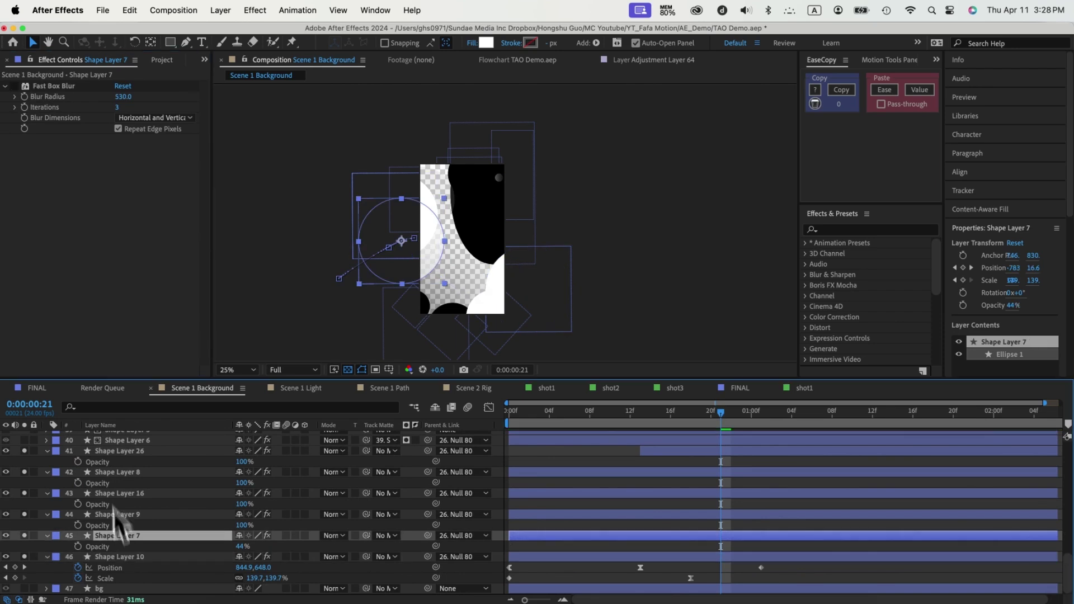
# Step up through the layers from Shape Layer 9 to Shape Layer 49, examining each one's blur and Set Matte effects
pyautogui.click(125, 514)
pyautogui.press('super+Up')
pyautogui.press('super+Up')
pyautogui.press('super+Up')
pyautogui.press('super+Up')
pyautogui.press('super+Up')
pyautogui.press('super+Up')
pyautogui.press('super+Up')
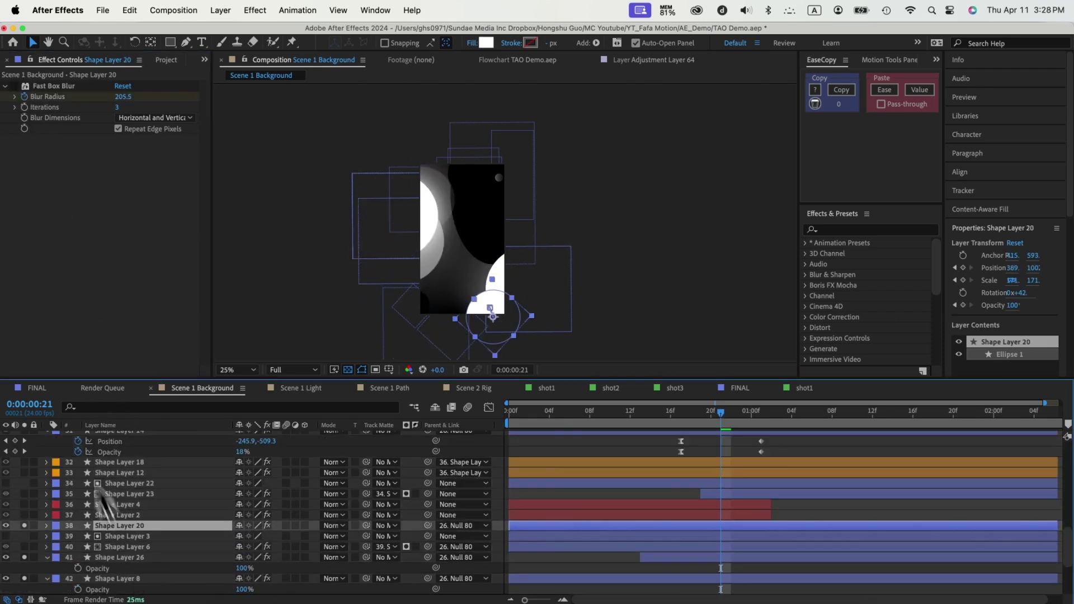
pyautogui.press('super+Up')
pyautogui.press('super+Up')
pyautogui.press('super+Up')
pyautogui.press('super+Up')
pyautogui.press('super+Up')
pyautogui.press('super+Up')
pyautogui.press('super+Up')
pyautogui.press('super+Up')
pyautogui.press('super+Up')
pyautogui.press('super+Up')
pyautogui.press('super+Up')
pyautogui.press('super+Up')
pyautogui.press('super+Up')
pyautogui.press('super+Up')
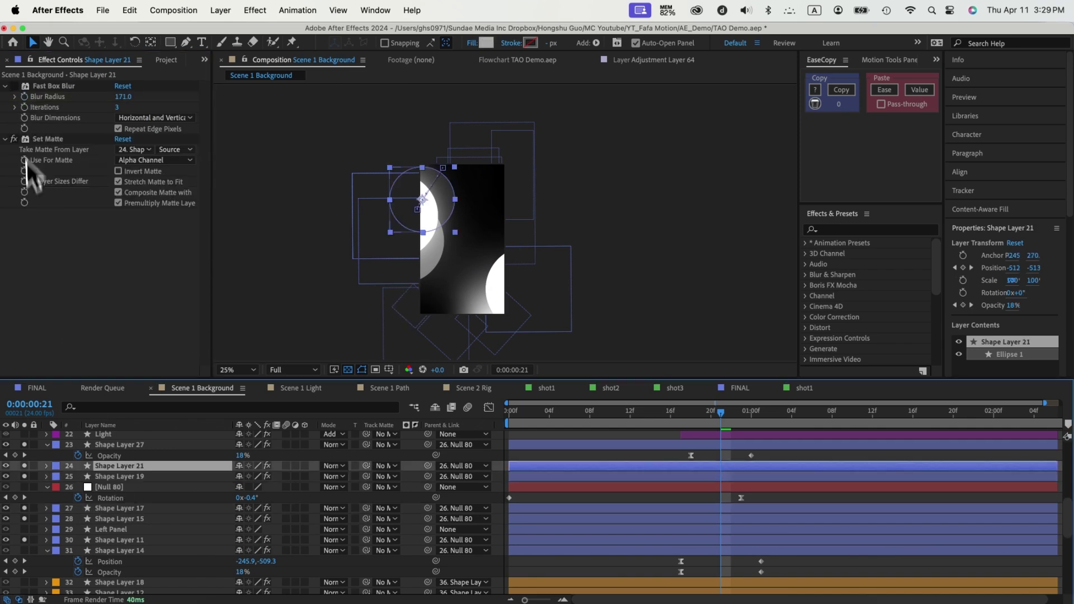
pyautogui.press('super+Up')
pyautogui.press('super+Up')
pyautogui.press('super+Up')
pyautogui.press('super+Up')
pyautogui.press('super+Up')
pyautogui.press('super+Up')
pyautogui.press('super+Up')
pyautogui.press('super+Up')
pyautogui.press('super+Up')
pyautogui.press('super+Up')
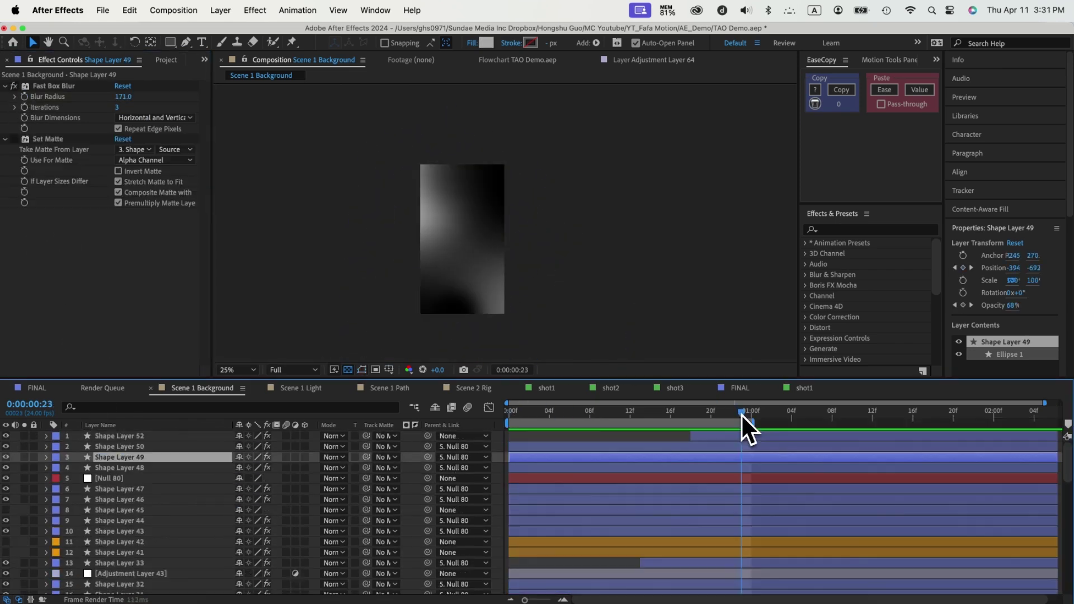
# Preview the blurred Scene 1 Background animation, and bring the project's composition list back into view
pyautogui.press('space')
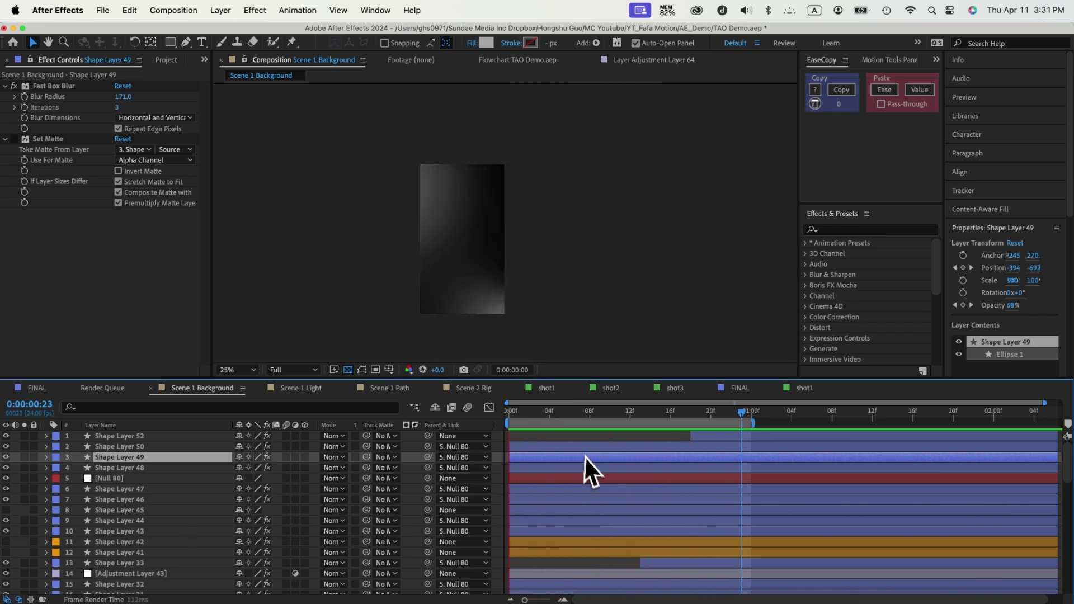
pyautogui.press('space')
pyautogui.press('super+0')
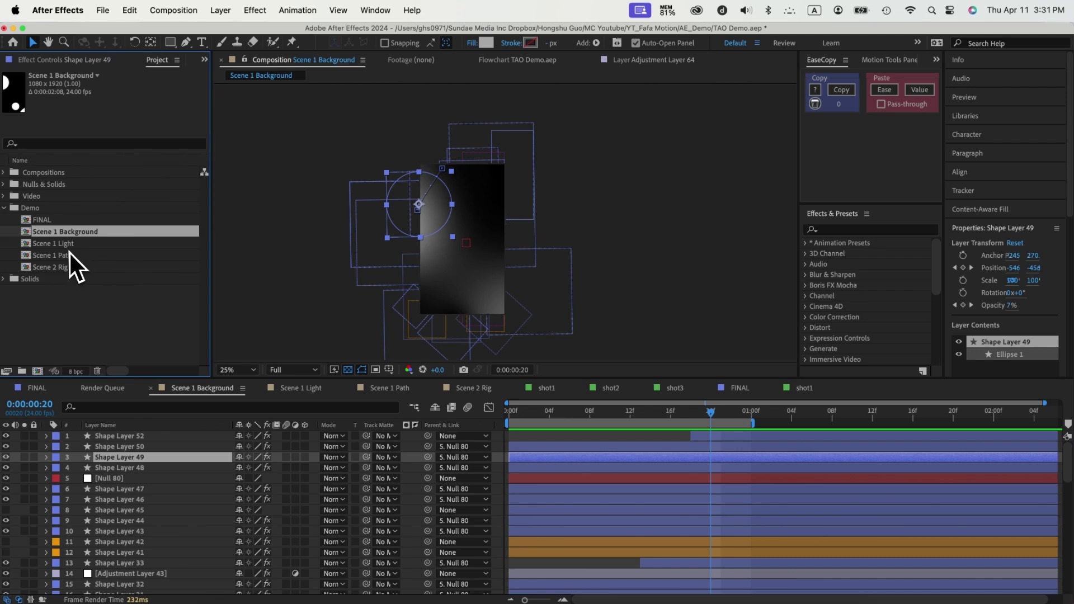
# Open the Scene 1 Light composition and scrub back through its light animation
pyautogui.doubleClick(52, 246)
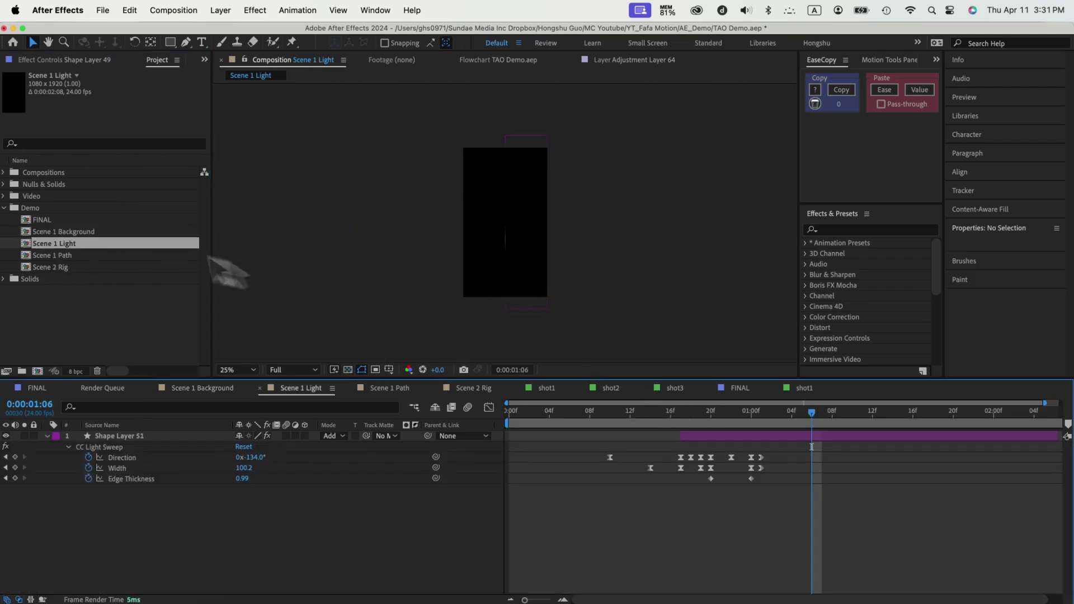
pyautogui.moveTo(684, 412); pyautogui.dragTo(505, 412)
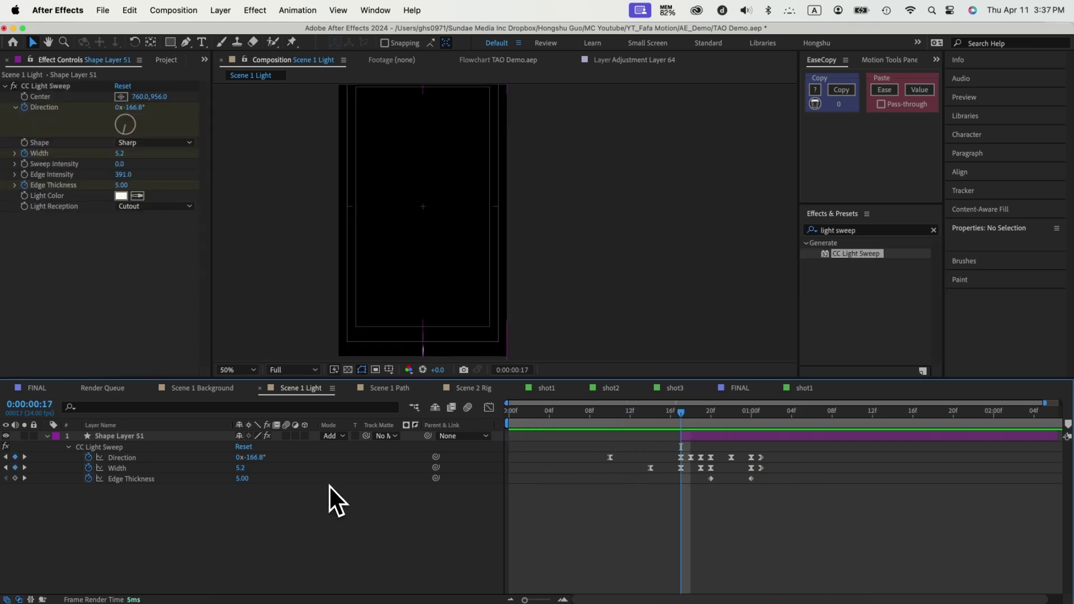
# Draw a closed four-point shape with the Pen tool, covering the frame's right half from its vertical centre line outward
pyautogui.press('super+minus')
pyautogui.click(186, 42)
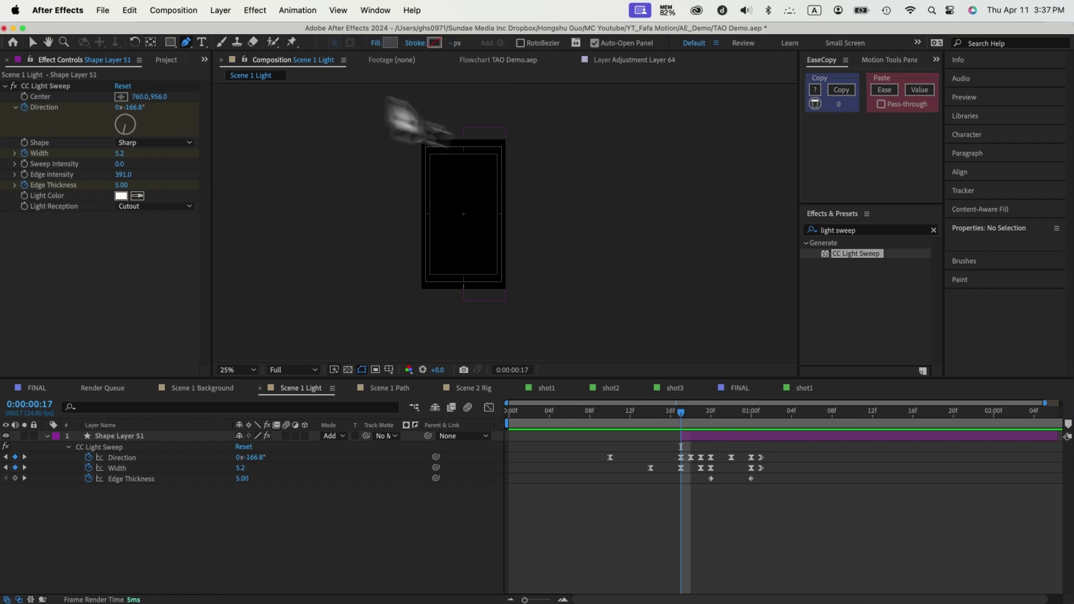
pyautogui.click(463, 116)
pyautogui.click(463, 302)
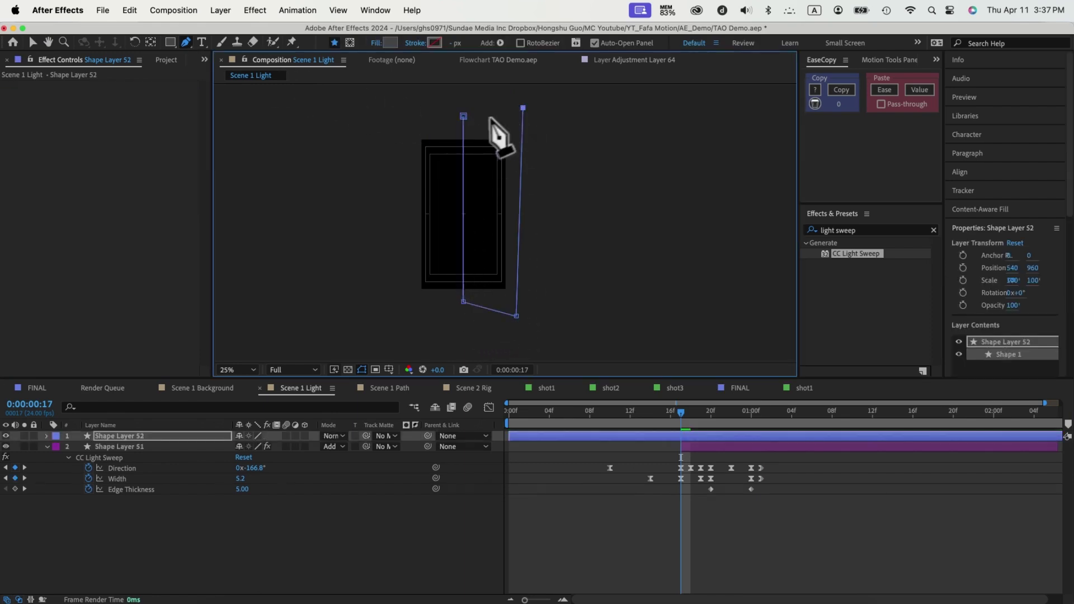
pyautogui.moveTo(523, 107); pyautogui.dragTo(515, 108)
pyautogui.click(463, 116)
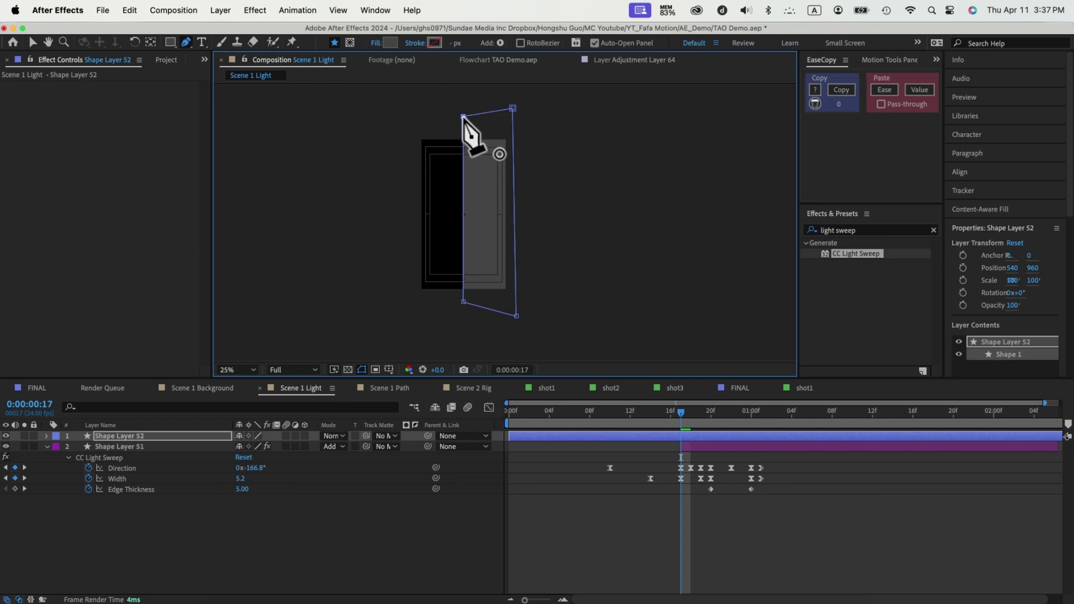
pyautogui.press('super+equal')
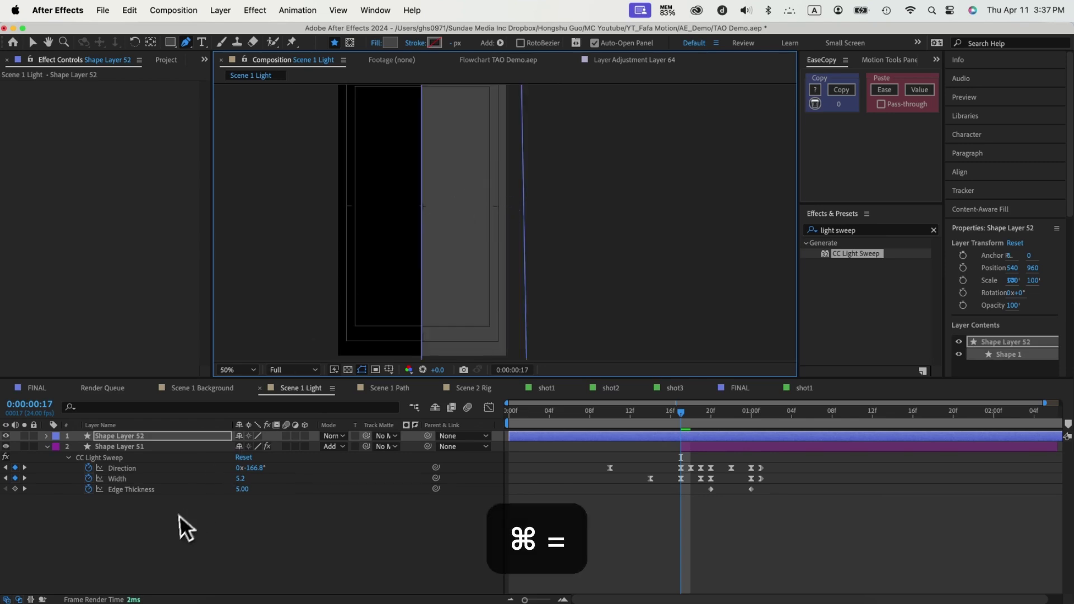
# Apply CC Light Sweep to Shape Layer 52 and place the effect's center on the midpoint of the shape's outer right edge
pyautogui.click(179, 523)
pyautogui.click(123, 448)
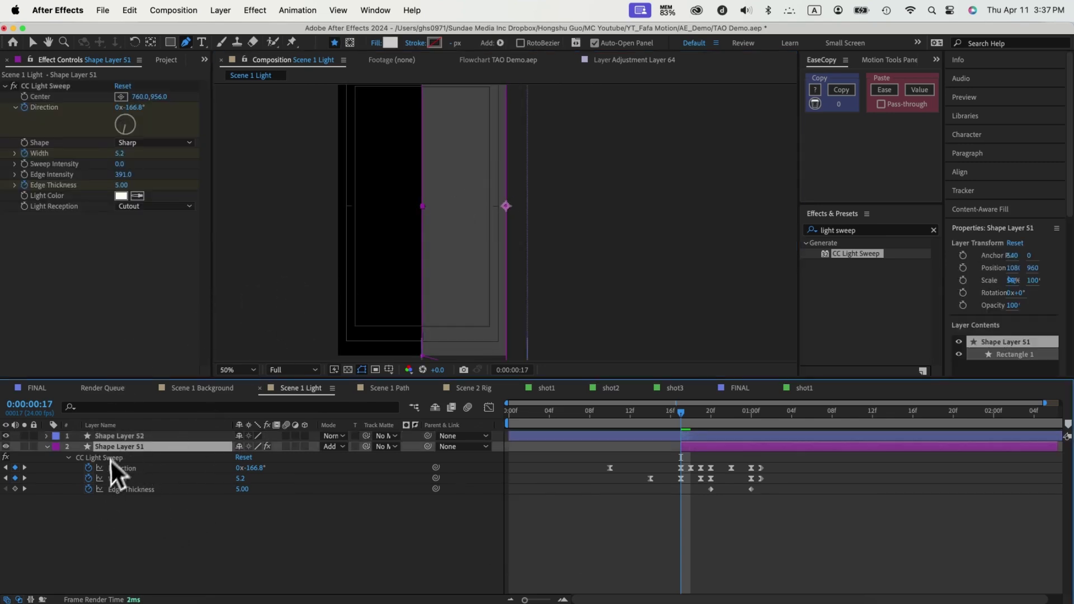
pyautogui.click(163, 437)
pyautogui.doubleClick(853, 255)
pyautogui.press('v')
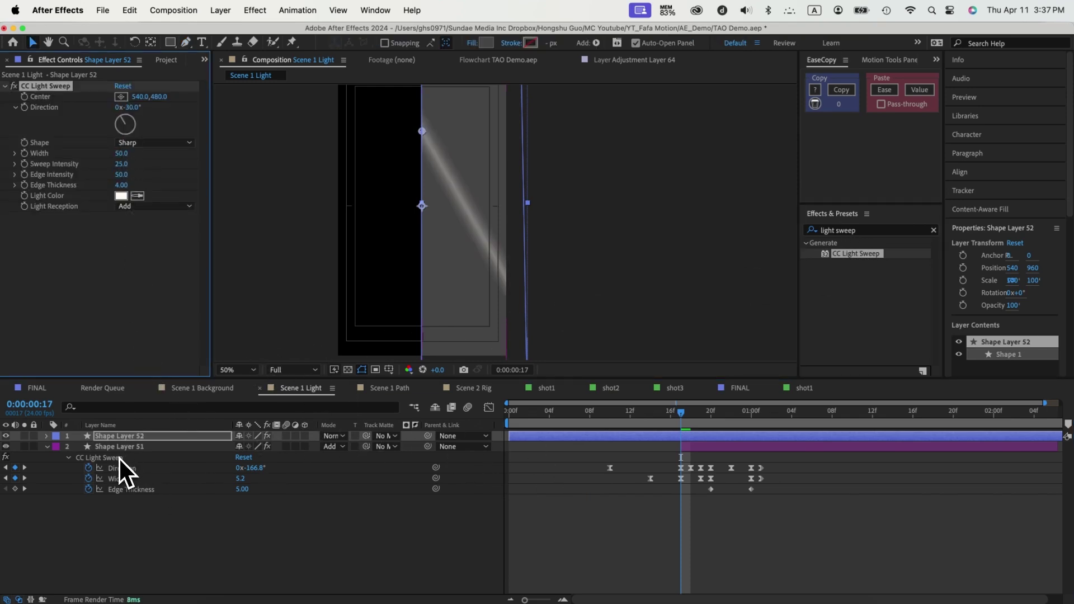
pyautogui.click(131, 440)
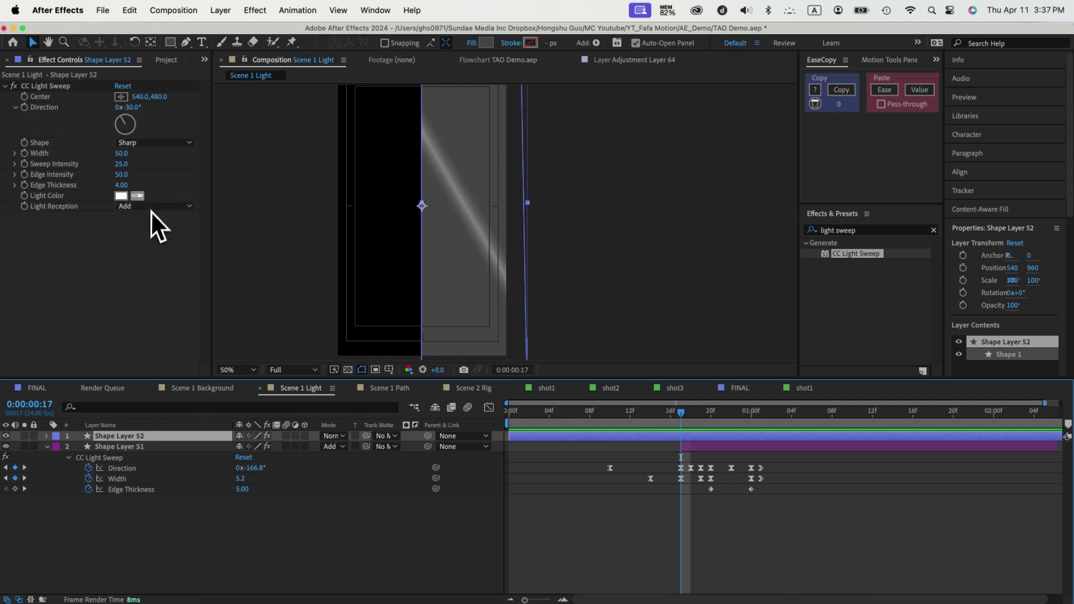
pyautogui.click(120, 97)
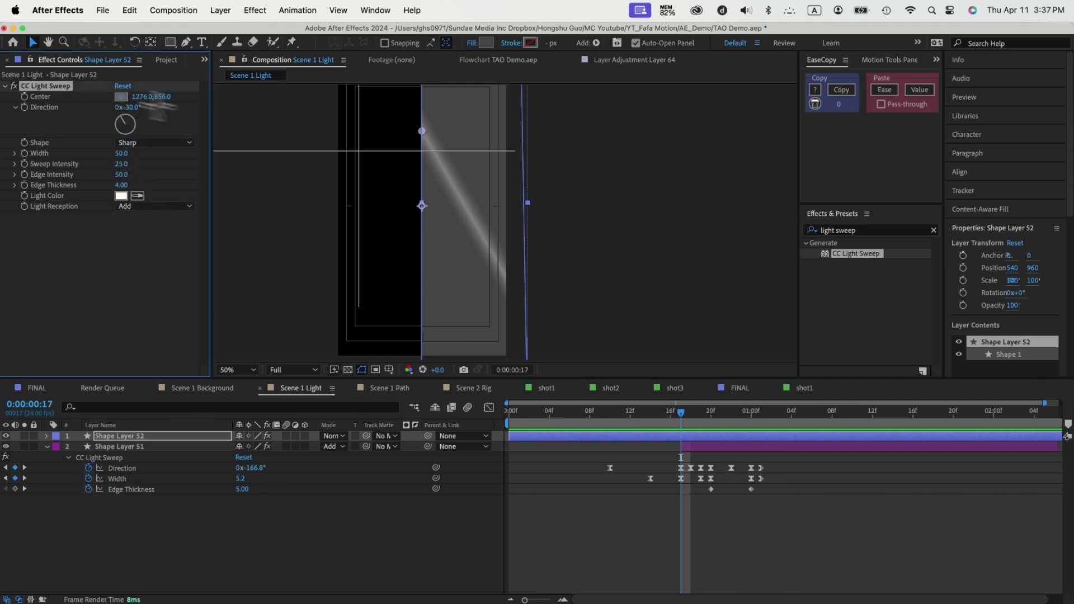
pyautogui.click(526, 207)
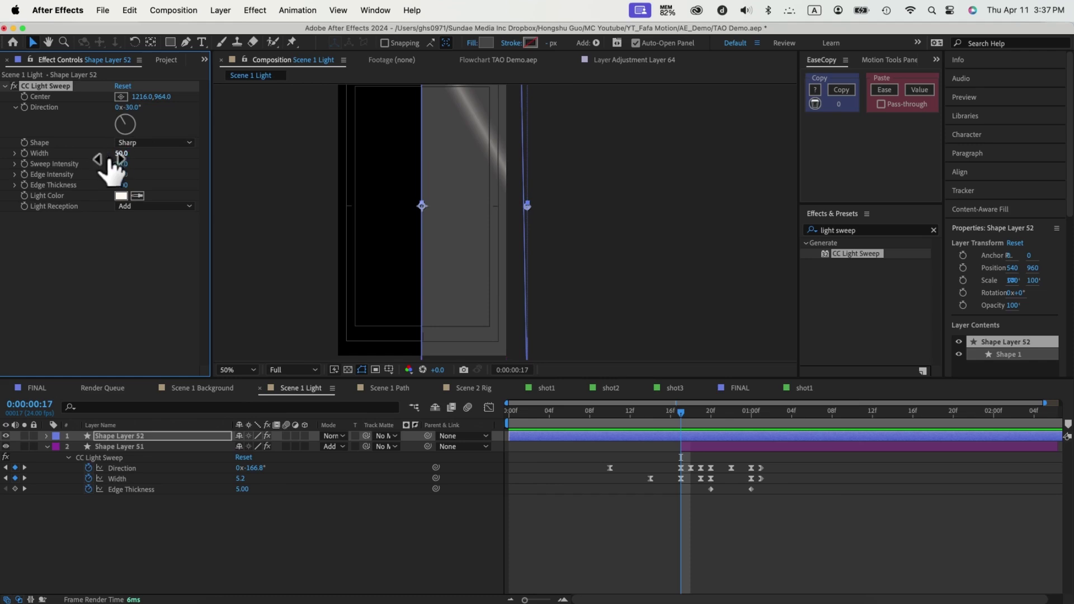
# Set the light sweep's Width to 5 and its Edge Intensity to 400
pyautogui.write('5')
pyautogui.click(138, 189)
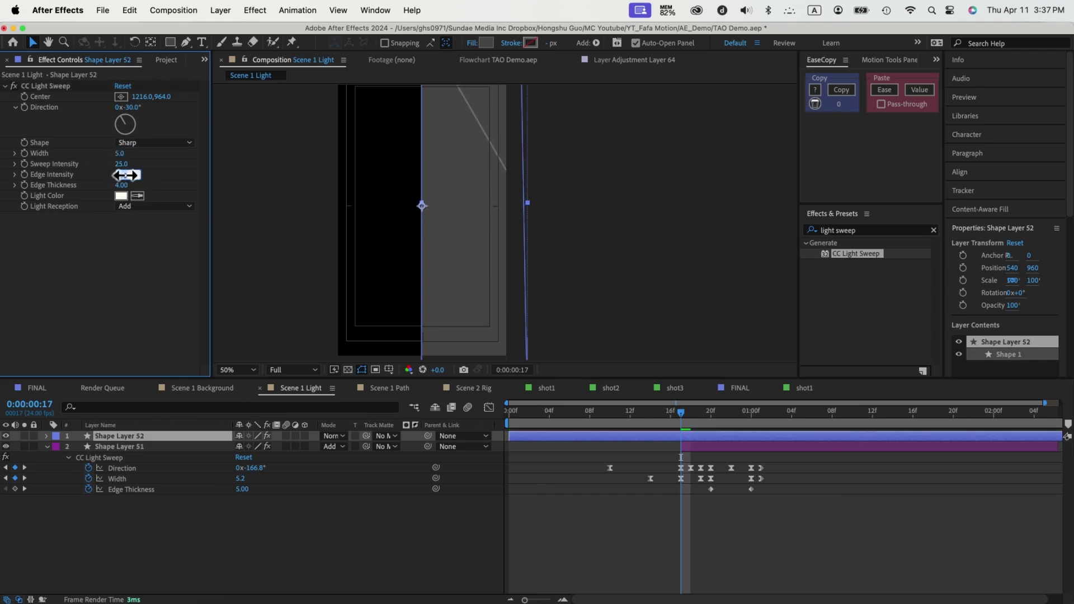
pyautogui.write('400')
pyautogui.press('Return')
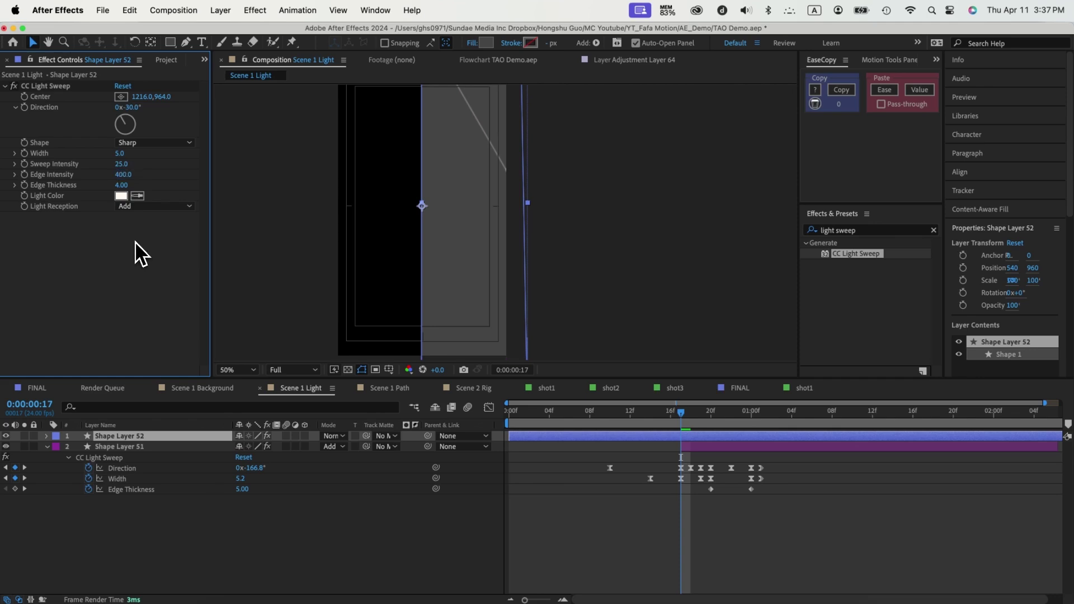
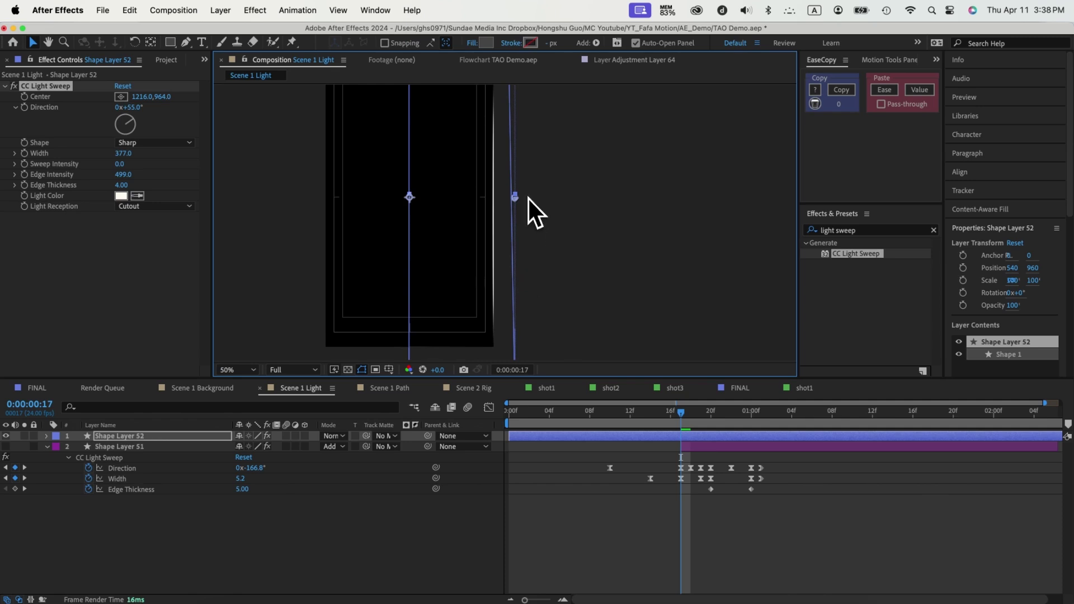
# Rotate the light sweep's Direction to about 219° so the light runs along the shape's bottom edge
pyautogui.moveTo(547, 173); pyautogui.dragTo(571, 192)
pyautogui.click(132, 123)
pyautogui.moveTo(132, 123); pyautogui.dragTo(107, 144)
pyautogui.moveTo(545, 288); pyautogui.dragTo(523, 233)
pyautogui.moveTo(117, 135)
pyautogui.mouseDown()
pyautogui.moveTo(124, 146)
pyautogui.moveTo(122, 121)
pyautogui.moveTo(79, 192)
pyautogui.moveTo(48, 207)
pyautogui.moveTo(120, 131)
pyautogui.moveTo(117, 143)
pyautogui.mouseUp()
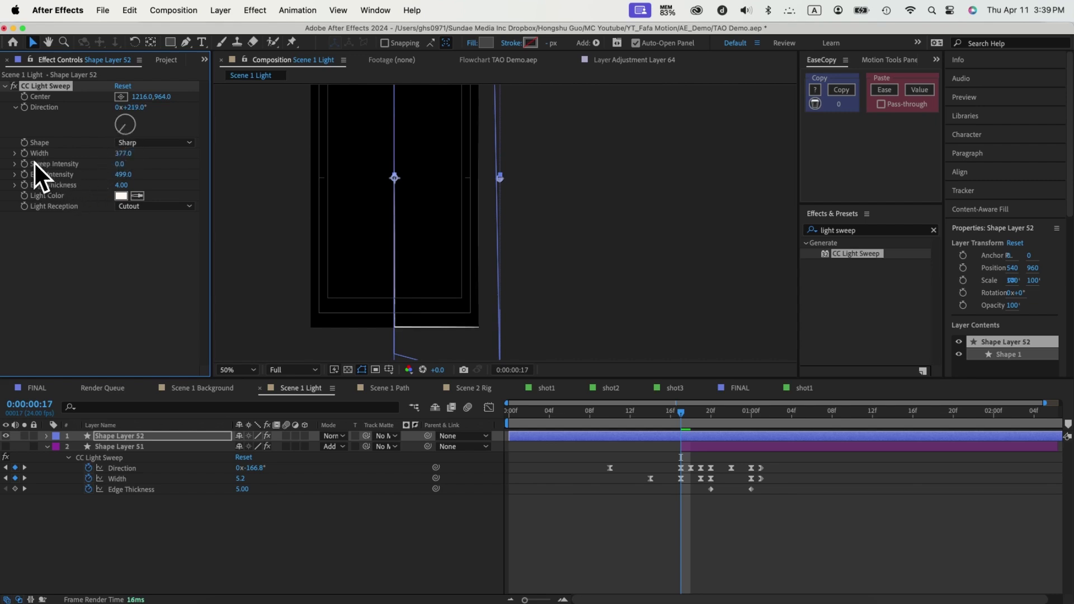
# Set the sweep's Width to 5, keyframe Width, Edge Intensity and Edge Thickness at frame 17, and reveal the keyframes
pyautogui.click(124, 154)
pyautogui.write('4')
pyautogui.press('BackSpace')
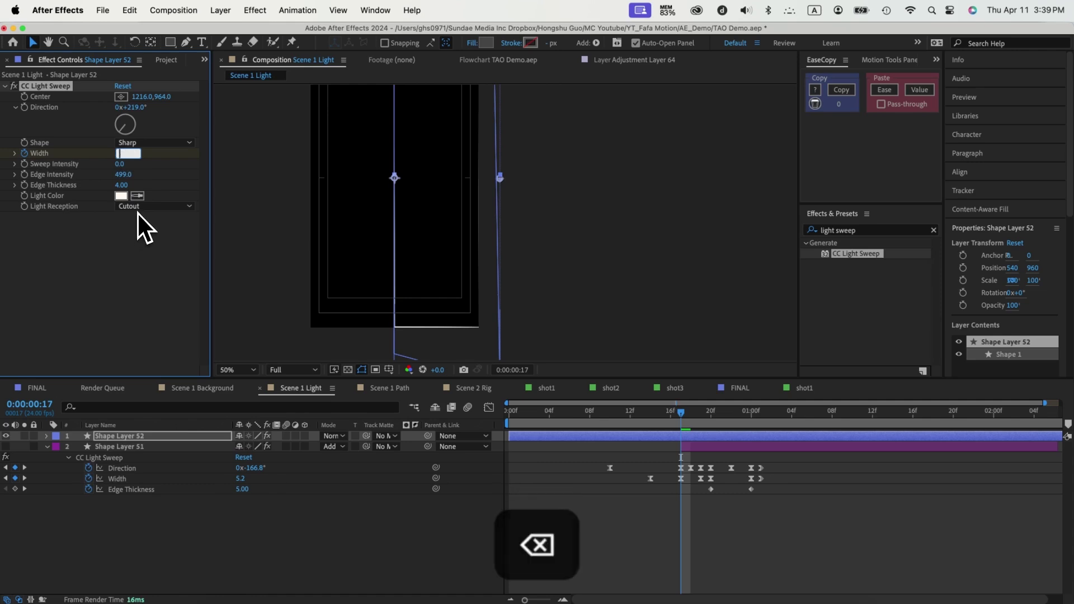
pyautogui.click(28, 277)
pyautogui.click(25, 177)
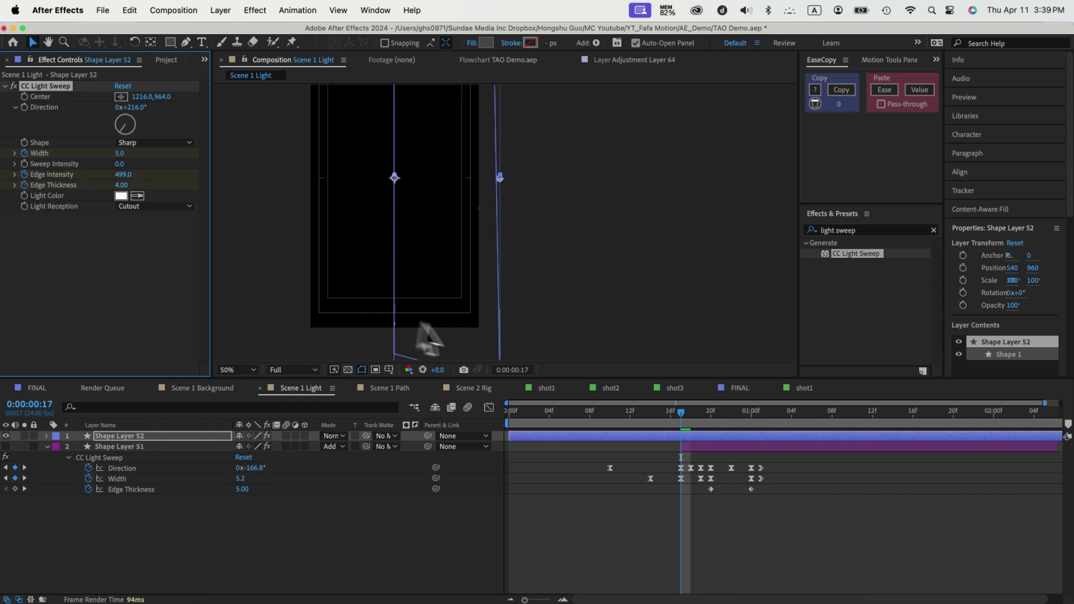
pyautogui.press('u')
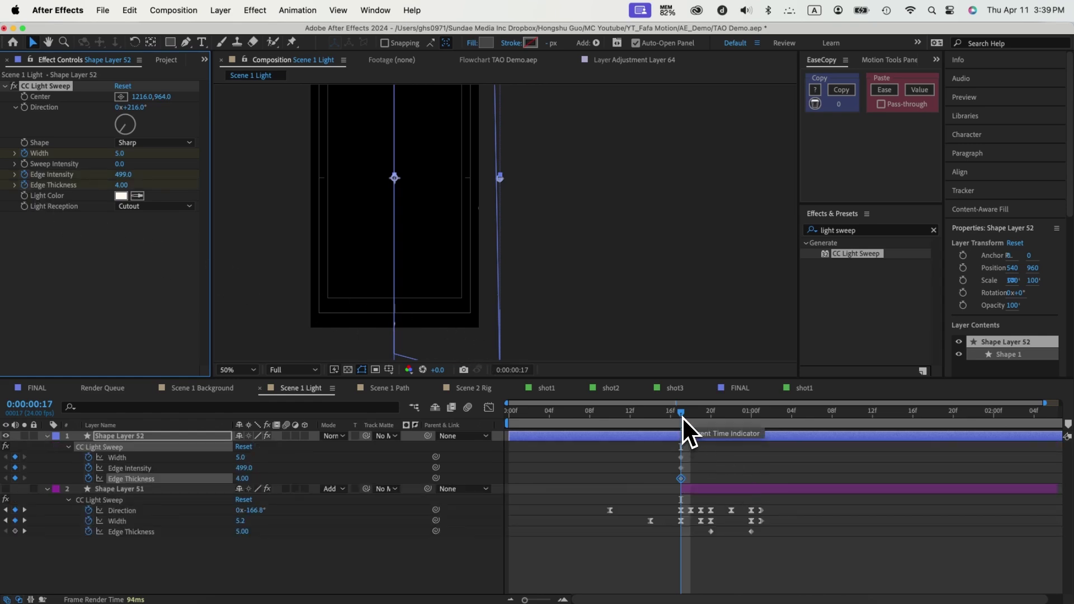
# Go to frame 23 and raise the light sweep's Width to 87
pyautogui.press('super+shift+Right')
pyautogui.press('super+Left')
pyautogui.press('super+Left')
pyautogui.press('super+Left')
pyautogui.press('super+Left')
pyautogui.moveTo(122, 159); pyautogui.dragTo(149, 173)
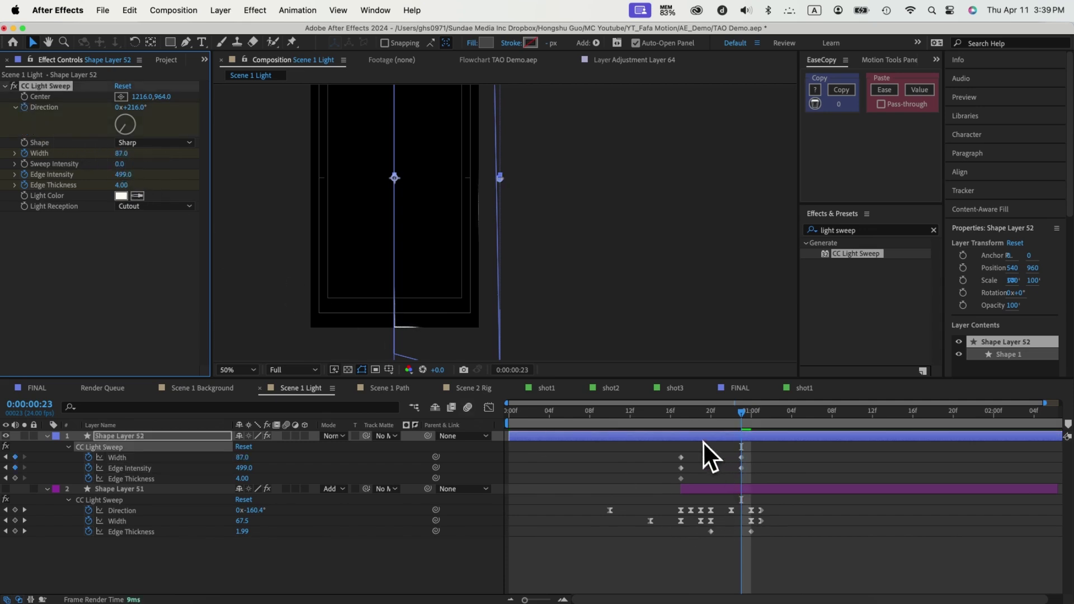
# Move the Direction keyframe to frame 17 and set Direction to 276° at frame 23
pyautogui.hotkey('shift', 'u')
pyautogui.moveTo(746, 464); pyautogui.dragTo(687, 462)
pyautogui.click(122, 132)
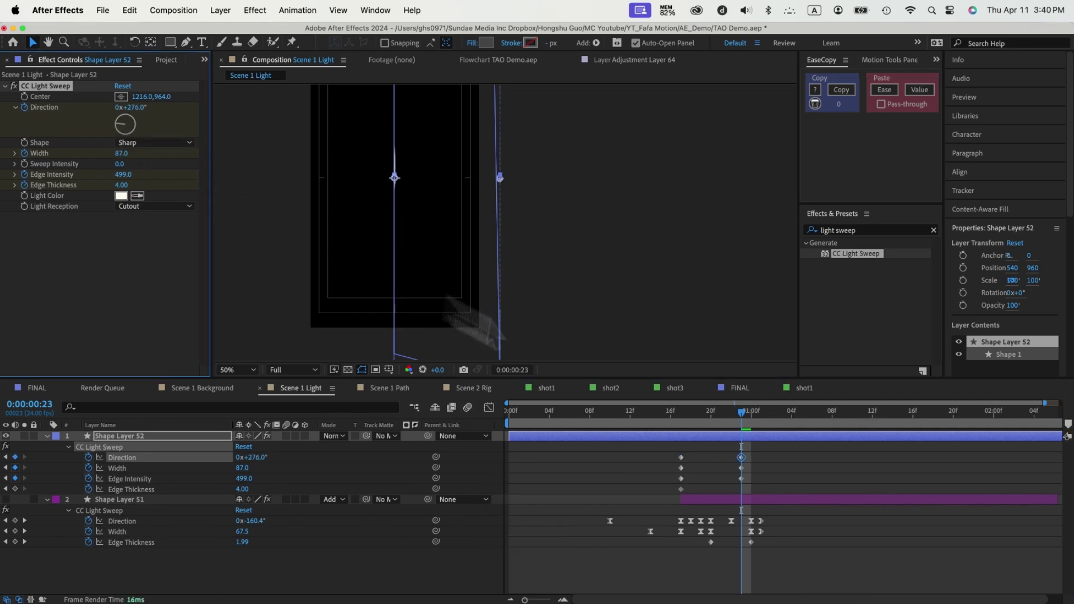
# Step back through the frames, deselect the layer and scrub through the animated light sweep to review it
pyautogui.press('pageup')
pyautogui.press('pageup')
pyautogui.press('pageup')
pyautogui.press('pageup')
pyautogui.click(295, 584)
pyautogui.moveTo(660, 415); pyautogui.dragTo(681, 415)
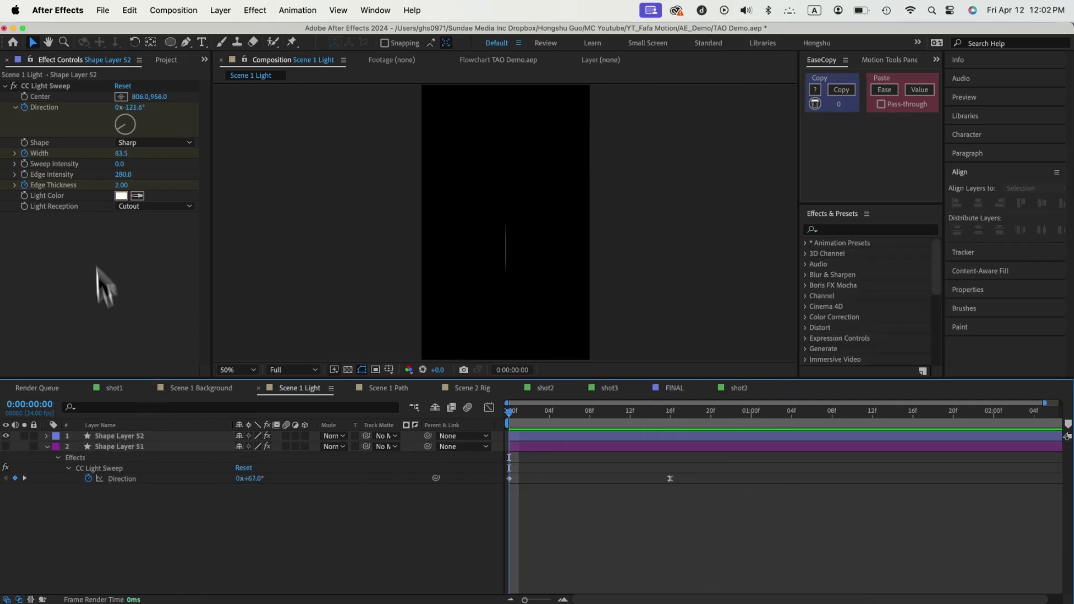
# Show Shape Layer 51 and hide Shape Layer 52 so only the curved shape is displayed
pyautogui.click(111, 436)
pyautogui.click(113, 448)
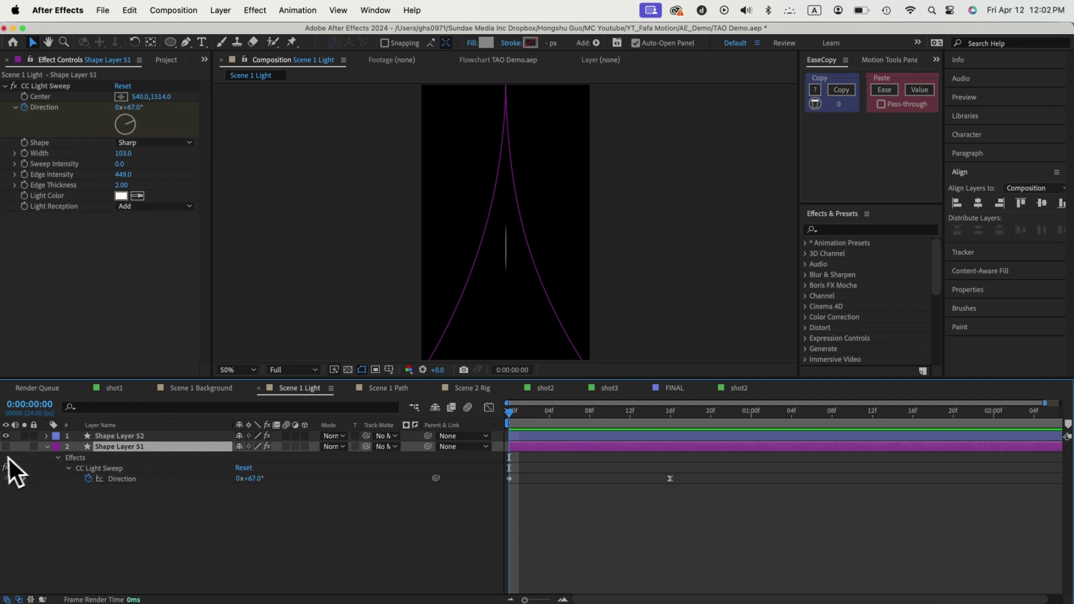
pyautogui.click(5, 447)
pyautogui.click(5, 436)
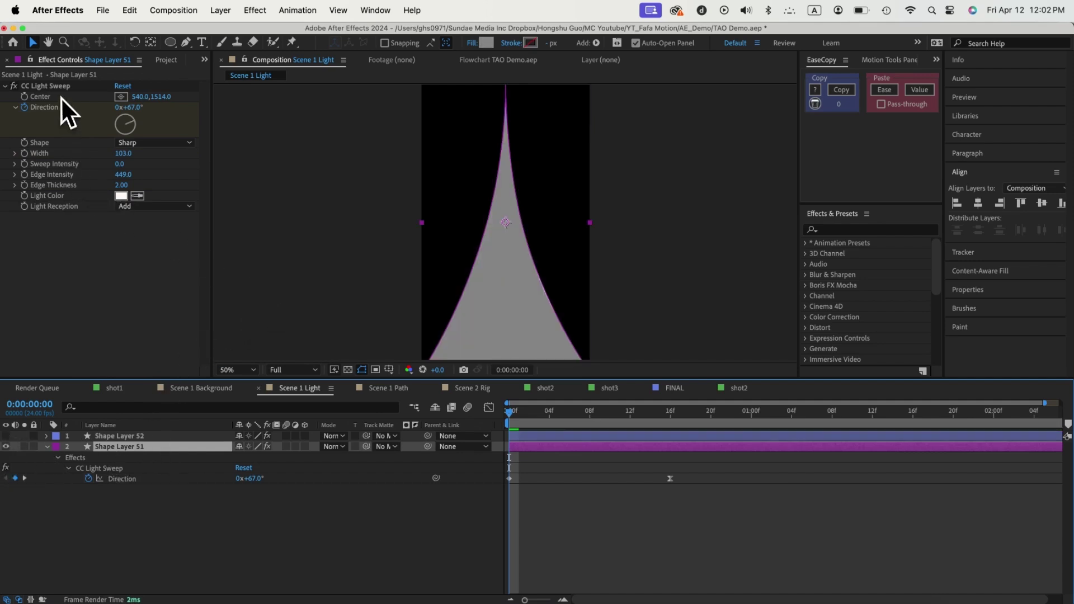
# Set the Light Reception of Shape Layer 51's light sweep to Cutout and deselect the layer
pyautogui.click(129, 206)
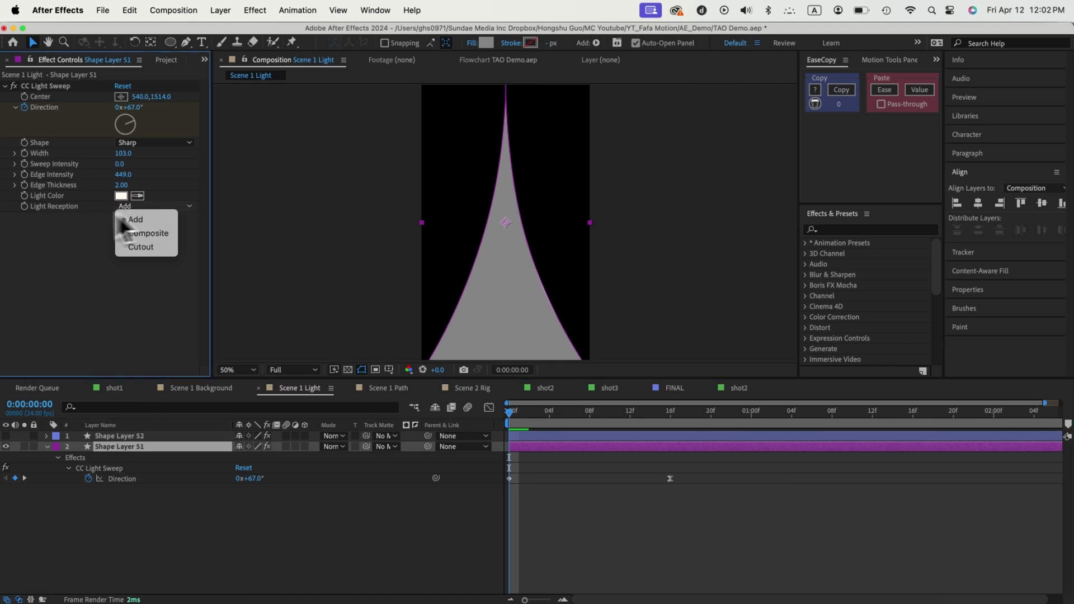
pyautogui.click(142, 250)
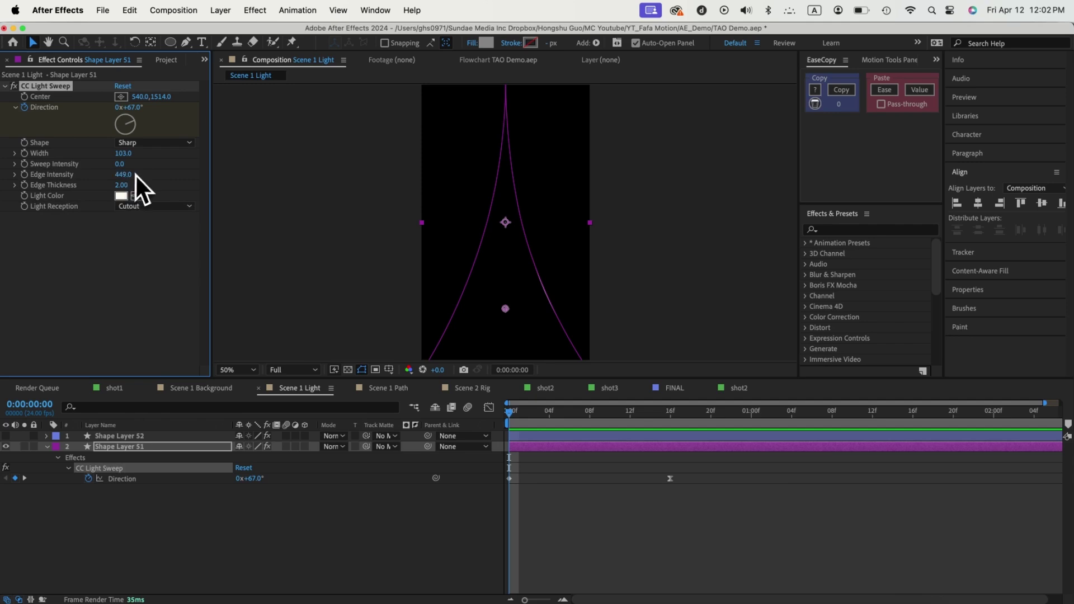
pyautogui.click(224, 521)
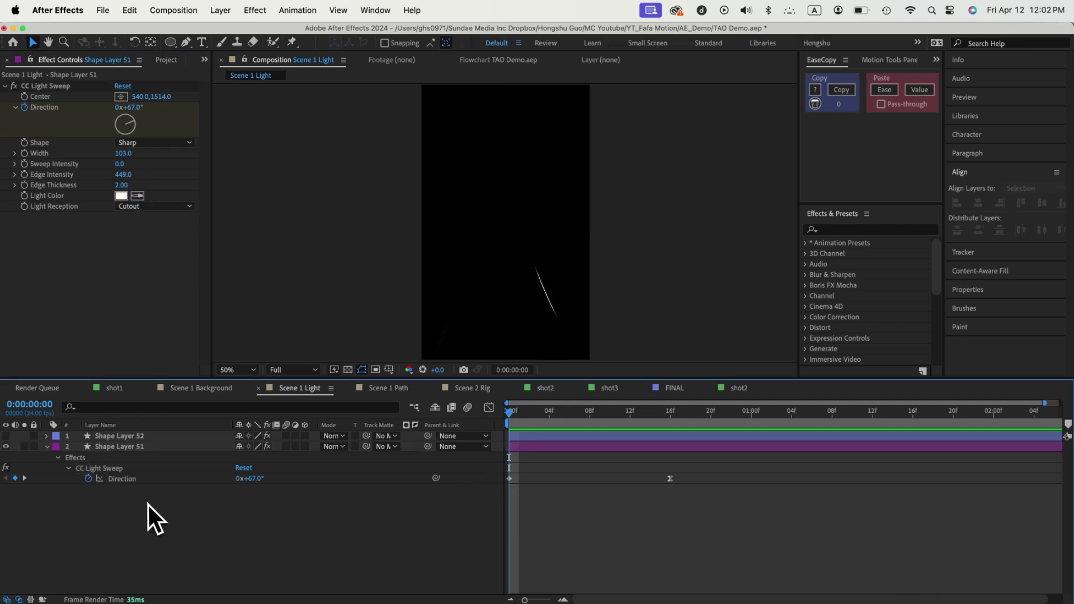
# Scrub from the start to frame 16 and play back the curved shape's light sweep
pyautogui.moveTo(519, 416)
pyautogui.mouseDown()
pyautogui.moveTo(601, 434)
pyautogui.moveTo(492, 438)
pyautogui.mouseUp()
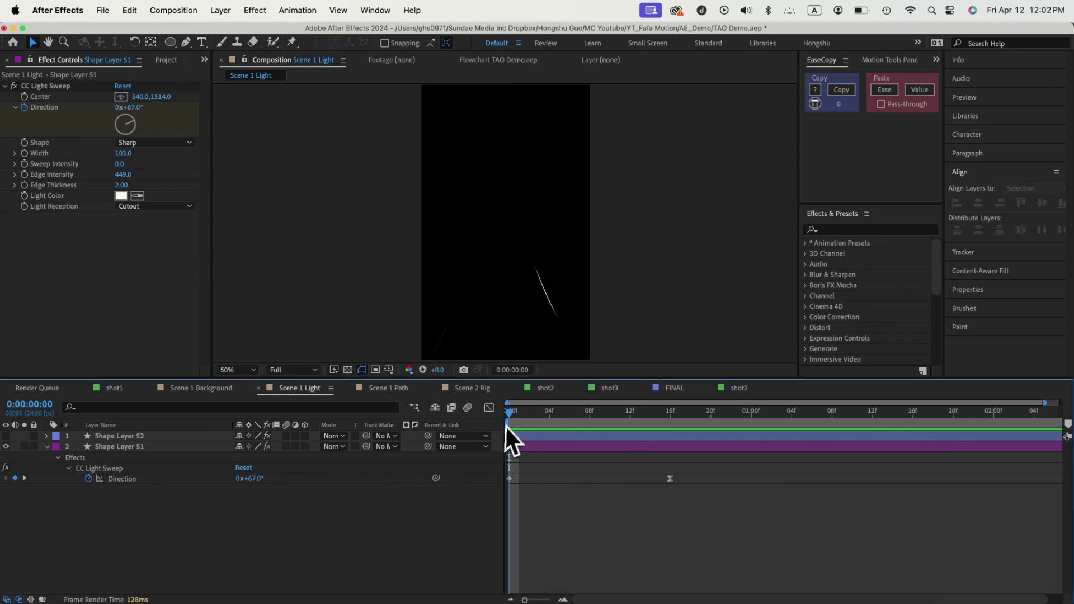
pyautogui.moveTo(505, 416); pyautogui.dragTo(675, 425)
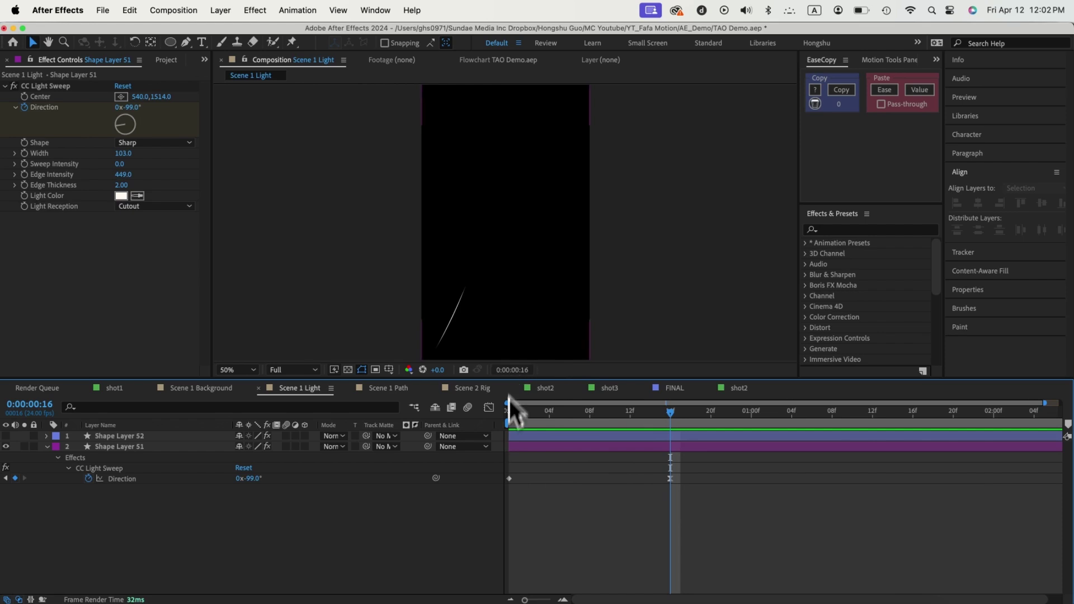
pyautogui.click(496, 415)
pyautogui.press('space')
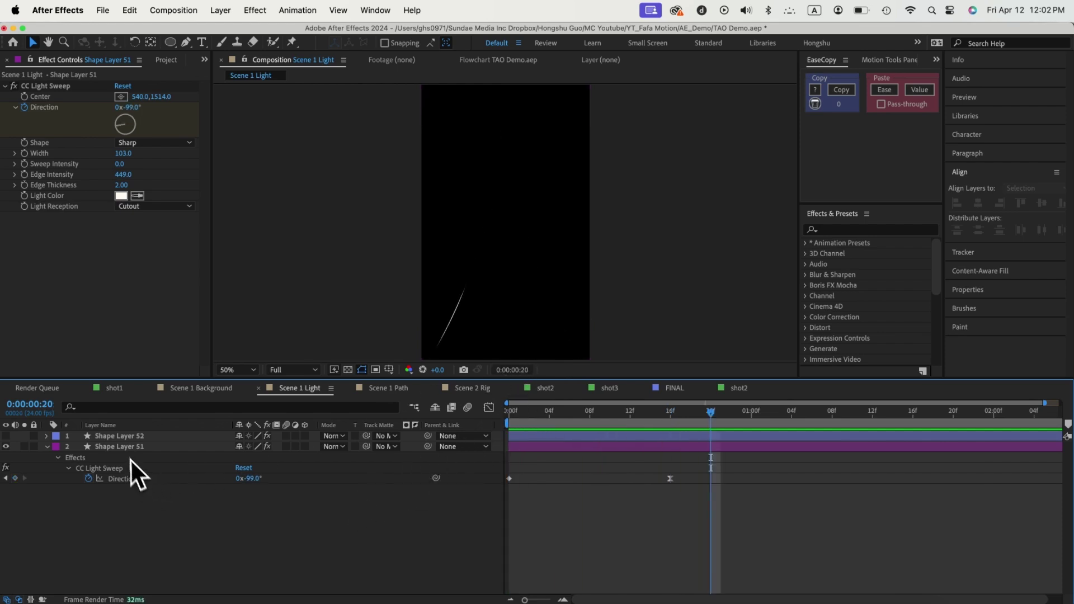
# Show Shape Layer 52, scrub to frame 15 and apply the Deep Glow effect to that layer
pyautogui.click(73, 436)
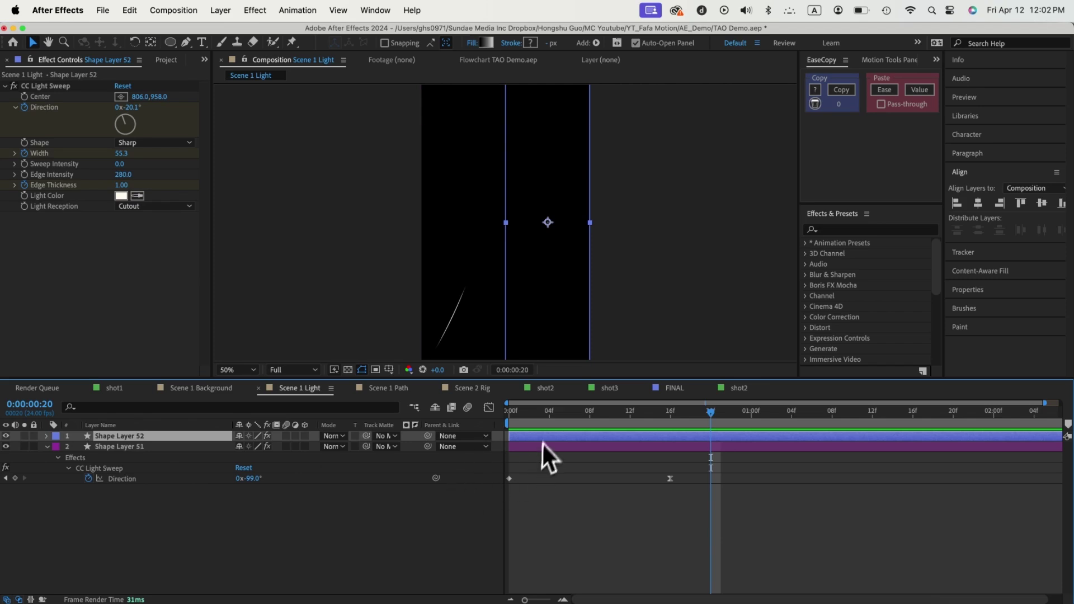
pyautogui.click(507, 412)
pyautogui.moveTo(508, 416); pyautogui.dragTo(664, 419)
pyautogui.click(854, 231)
pyautogui.write('d')
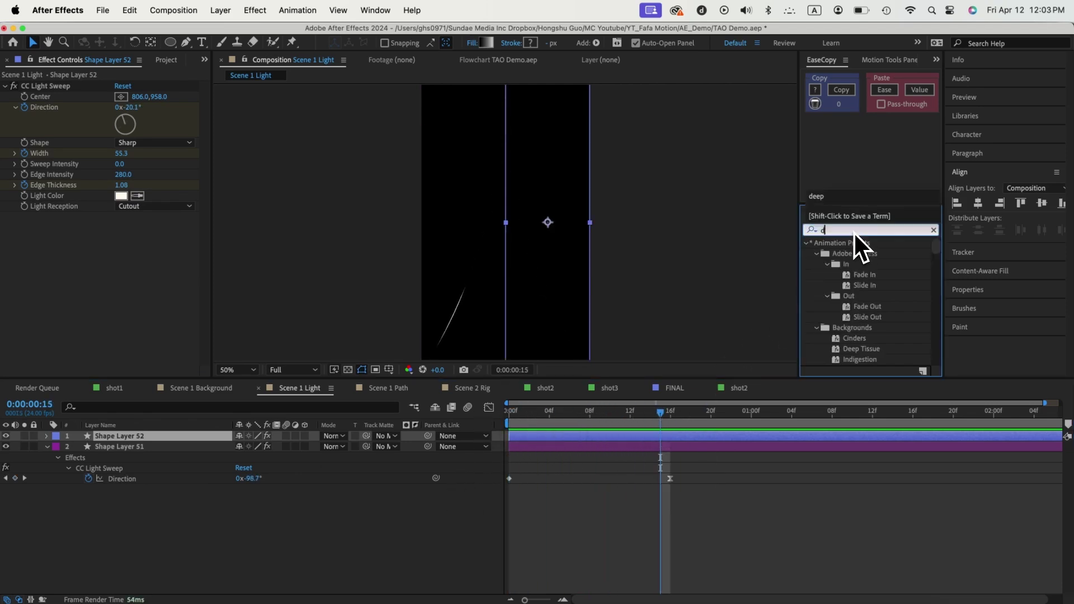
pyautogui.write('eep')
pyautogui.doubleClick(853, 286)
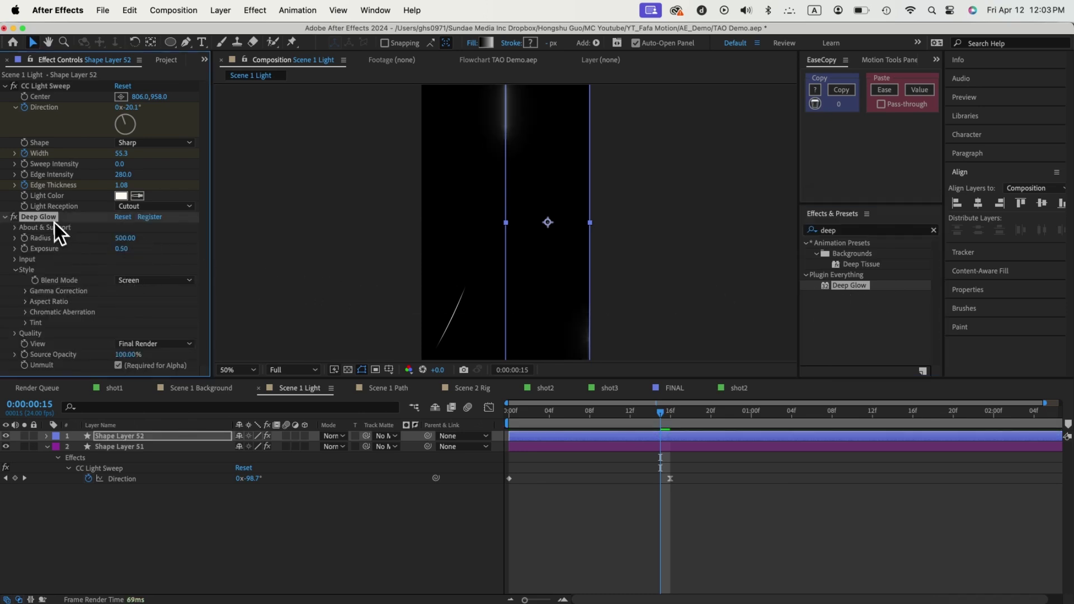
# Paste the Deep Glow effect onto Shape Layer 51 and deselect the layer
pyautogui.click(120, 448)
pyautogui.press('super+v')
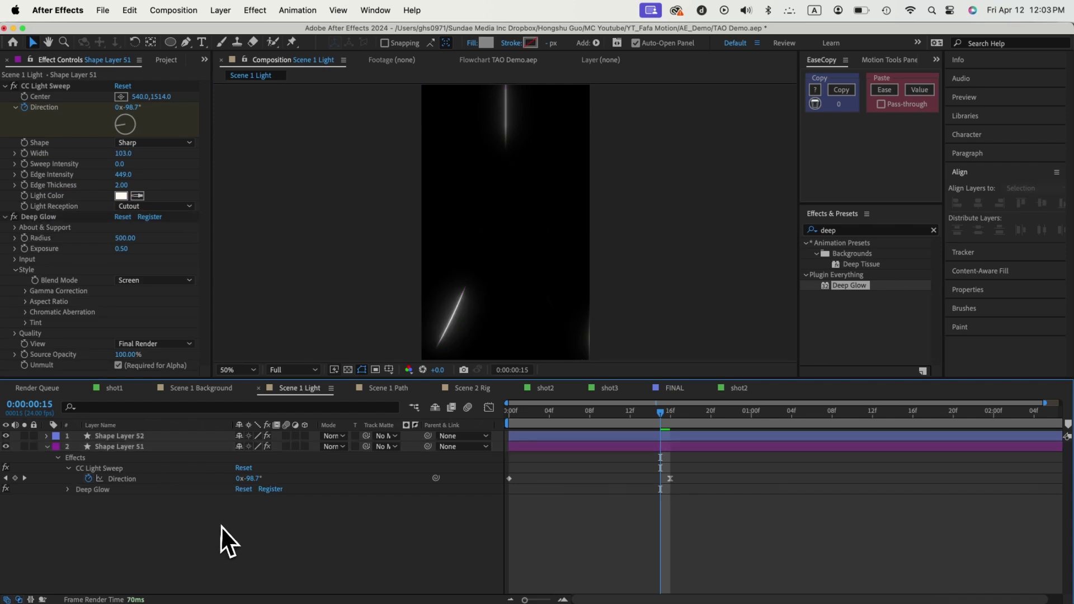
pyautogui.click(221, 525)
# Play and scrub the Scene 1 Light composition from the start to review the glowing sweeps
pyautogui.press('Home')
pyautogui.press('space')
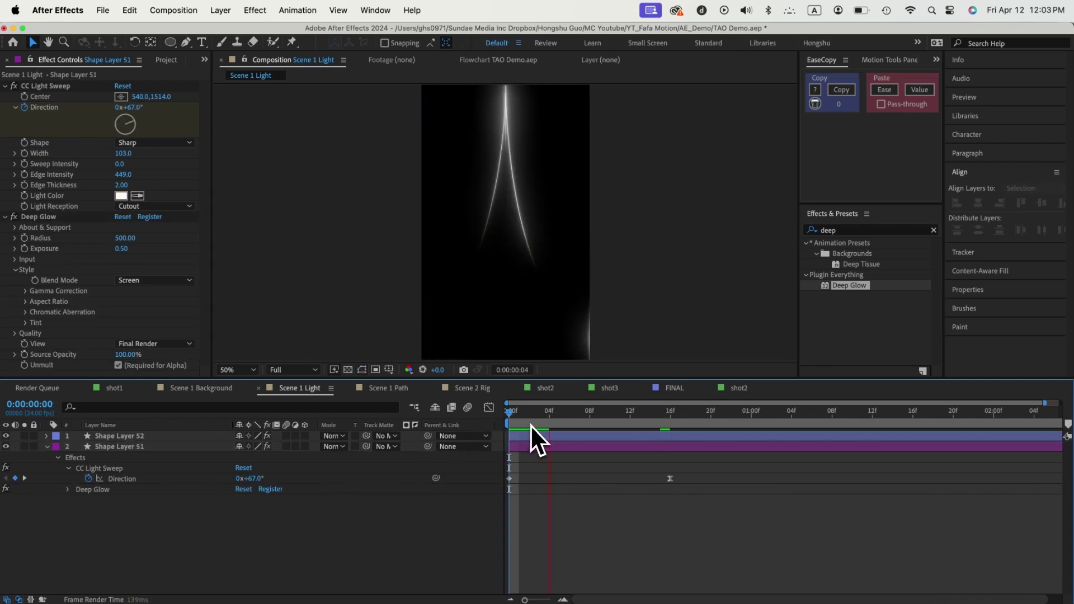
pyautogui.press('space')
pyautogui.press('space')
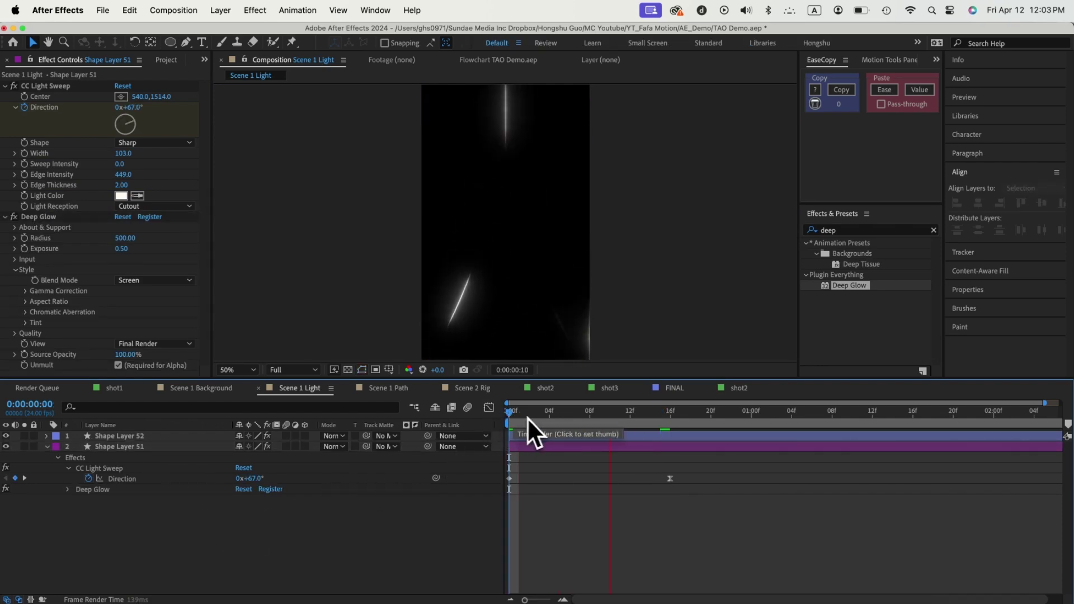
pyautogui.moveTo(513, 418)
pyautogui.mouseDown()
pyautogui.moveTo(678, 425)
pyautogui.moveTo(527, 415)
pyautogui.mouseUp()
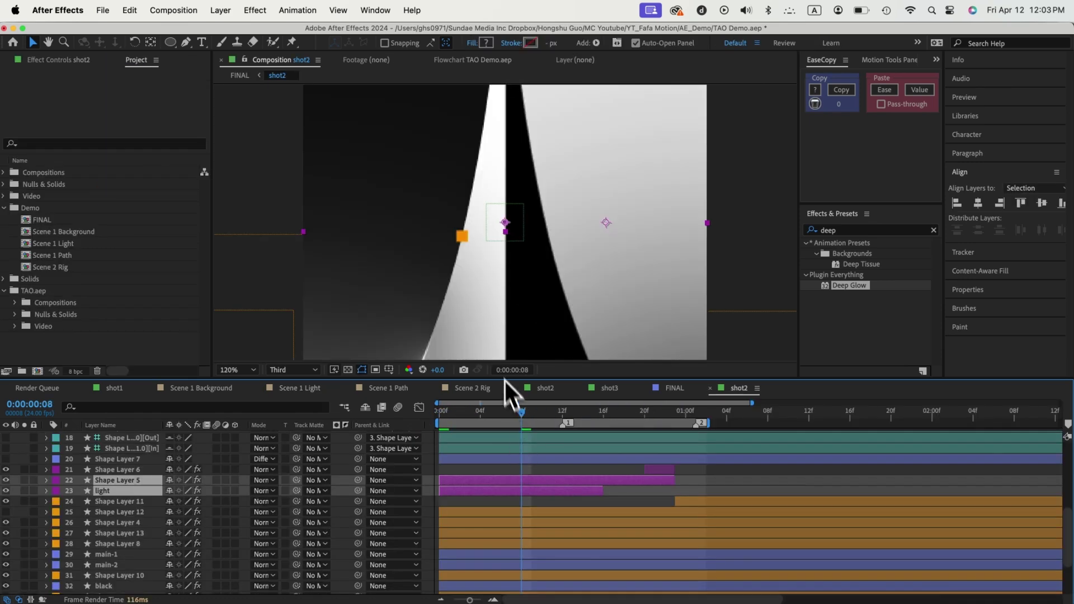
# Zoom the shot2 composition out to show the whole frame, and play and scrub its light animation against the background
pyautogui.scroll(-4, 494, 354)
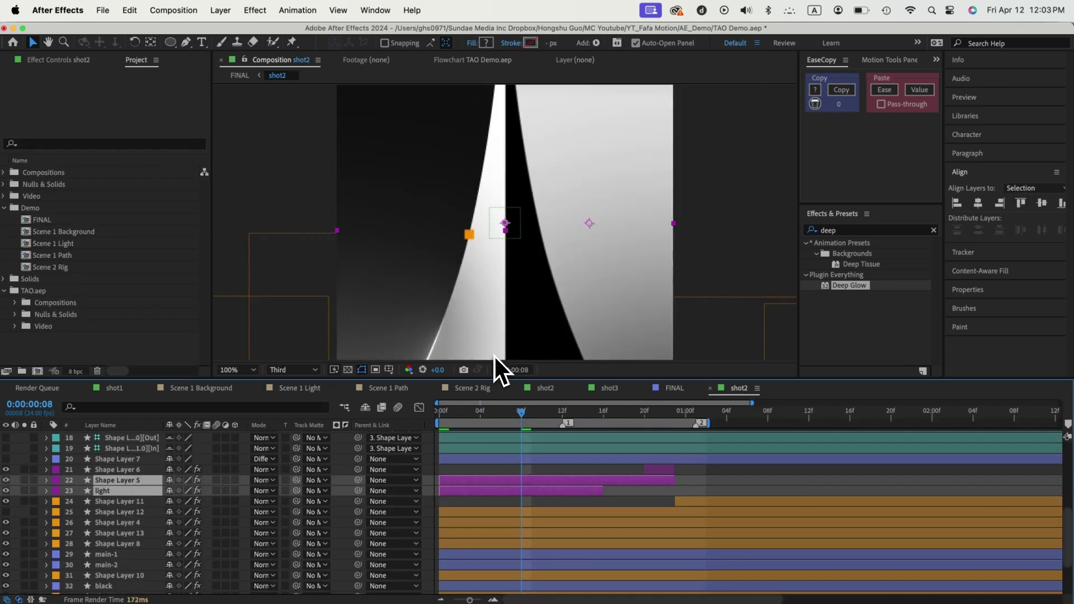
pyautogui.moveTo(479, 325); pyautogui.dragTo(492, 325)
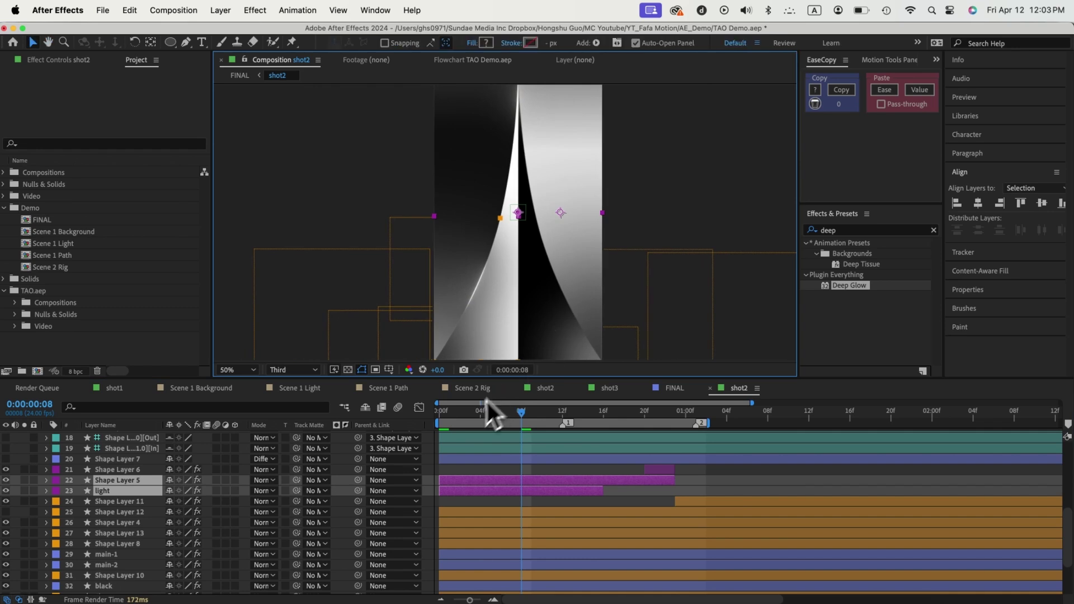
pyautogui.click(439, 415)
pyautogui.moveTo(443, 416); pyautogui.dragTo(470, 417)
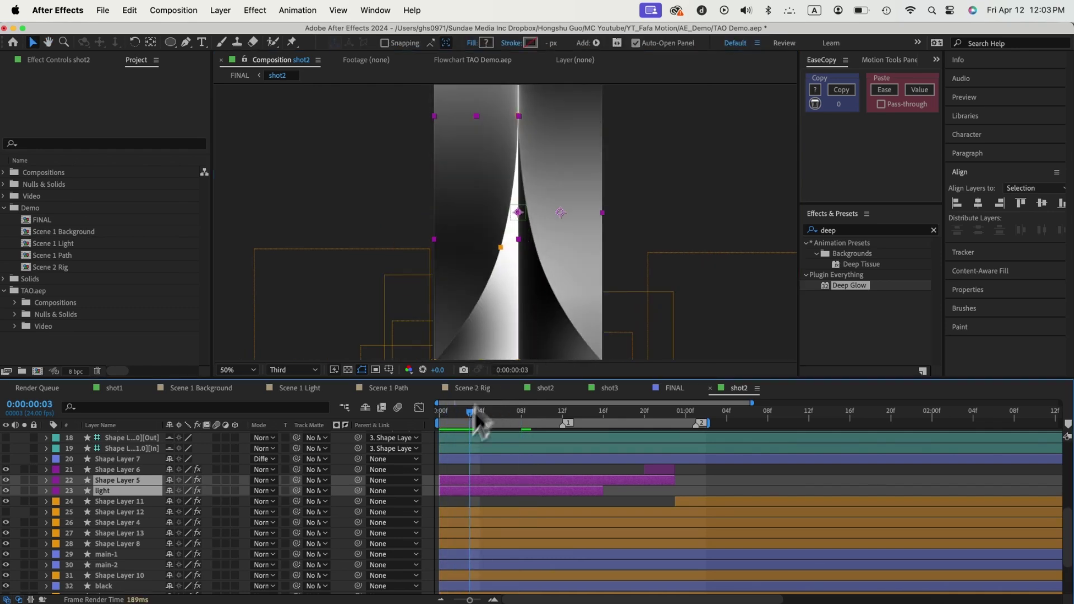
pyautogui.press('space')
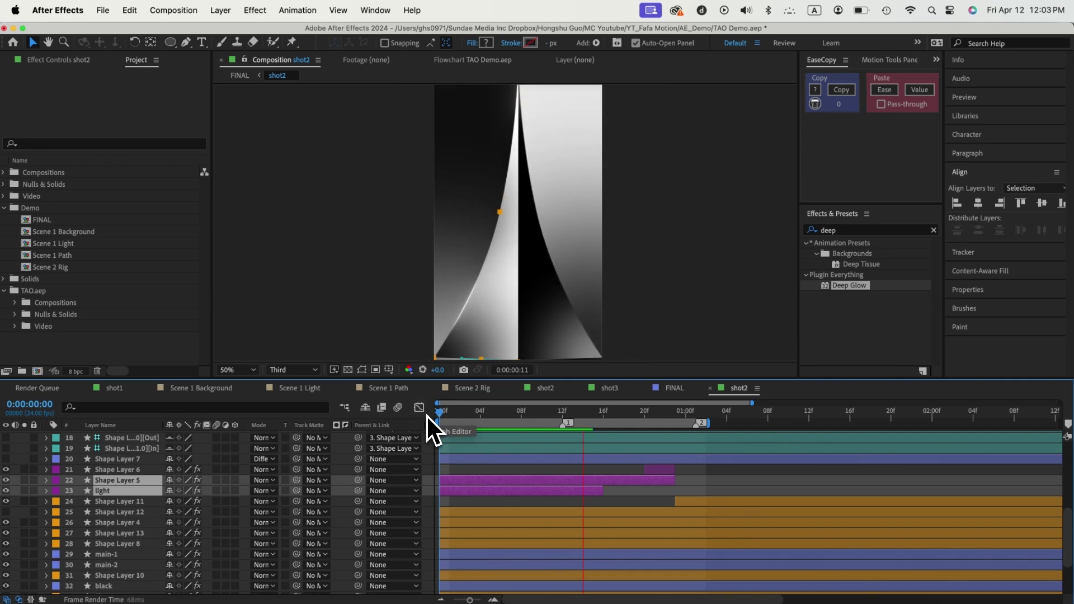
pyautogui.click(449, 415)
pyautogui.moveTo(450, 414); pyautogui.dragTo(583, 413)
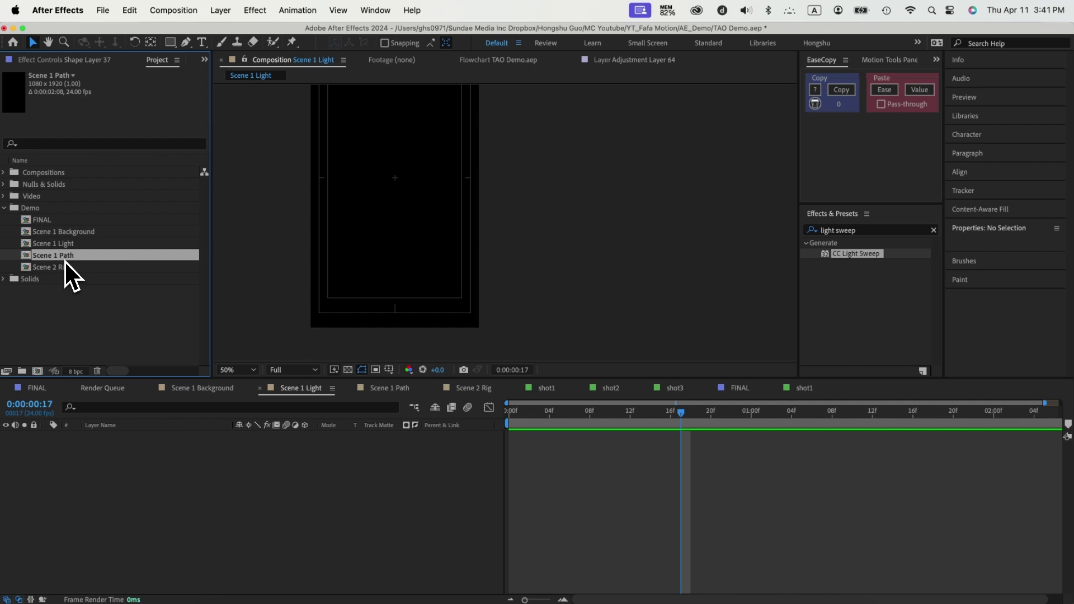
# Open the Scene 1 Path composition, and play and scrub it from the start to review the path animation
pyautogui.doubleClick(64, 257)
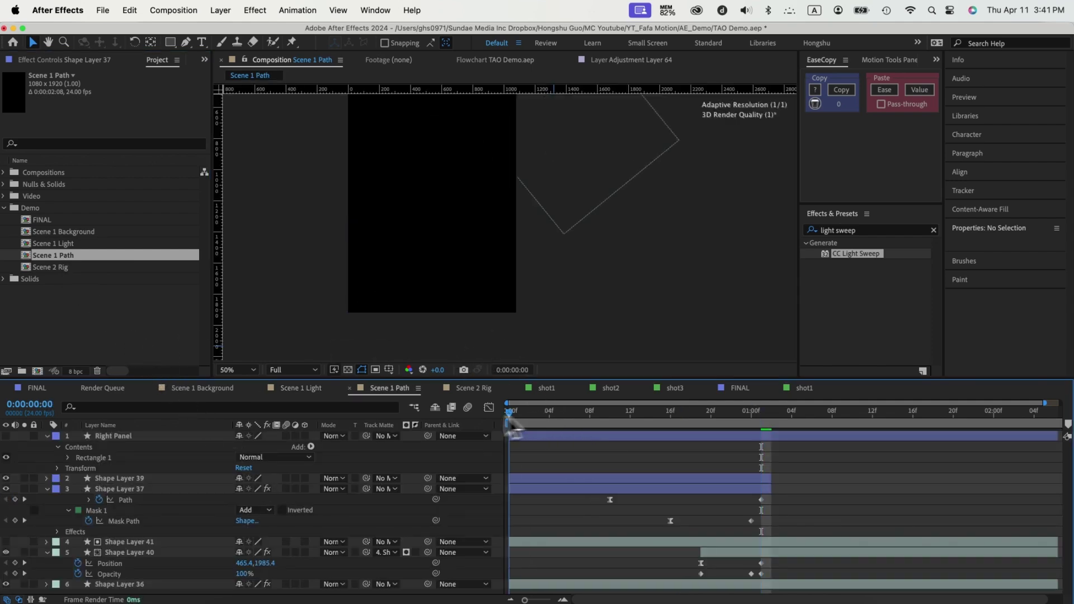
pyautogui.press('Home')
pyautogui.press('space')
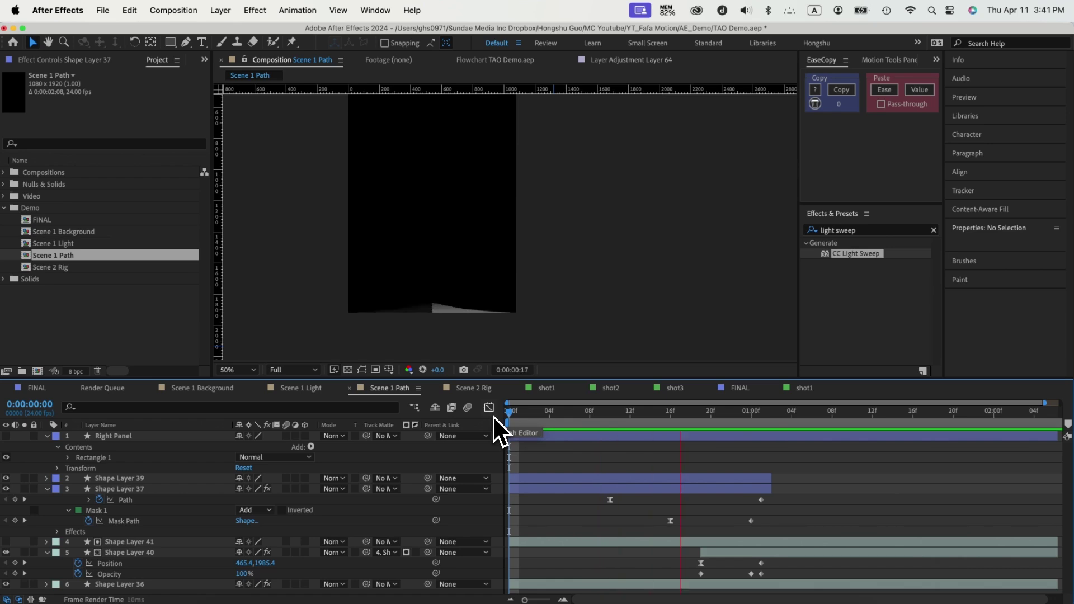
pyautogui.click(148, 584)
pyautogui.moveTo(506, 414); pyautogui.dragTo(782, 425)
pyautogui.moveTo(646, 415); pyautogui.dragTo(733, 417)
# Solo Shape Layer 39 and play and scrub its animation from the start
pyautogui.click(118, 479)
pyautogui.press('Home')
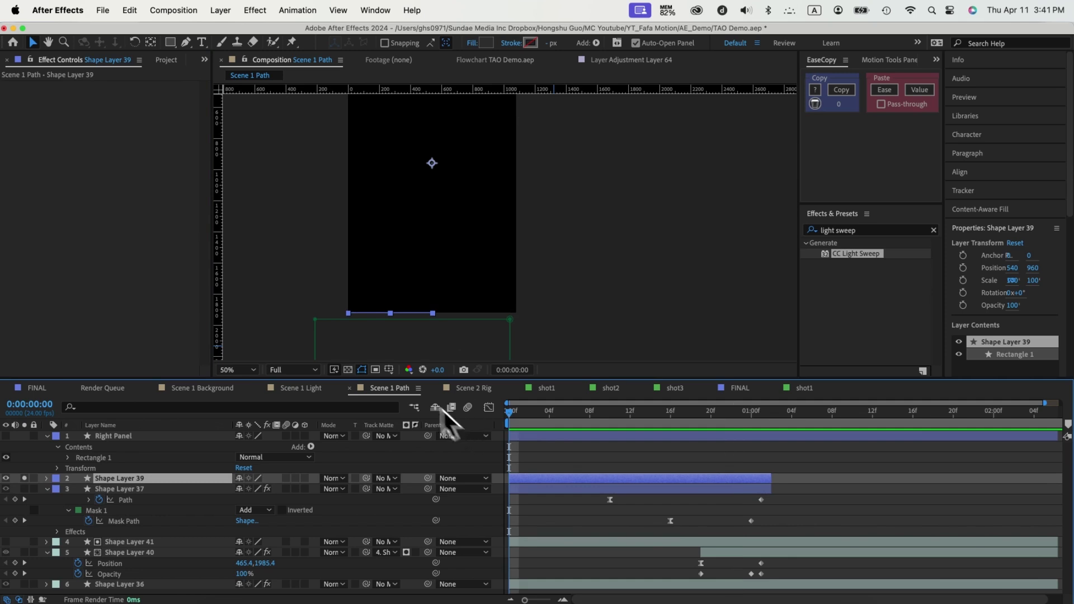
pyautogui.moveTo(630, 414); pyautogui.dragTo(540, 428)
pyautogui.press('space')
pyautogui.moveTo(661, 416); pyautogui.dragTo(489, 415)
pyautogui.press('space')
# Solo Shape Layer 37 alongside Shape Layer 39 and play both halves of the shape from the start
pyautogui.click(585, 490)
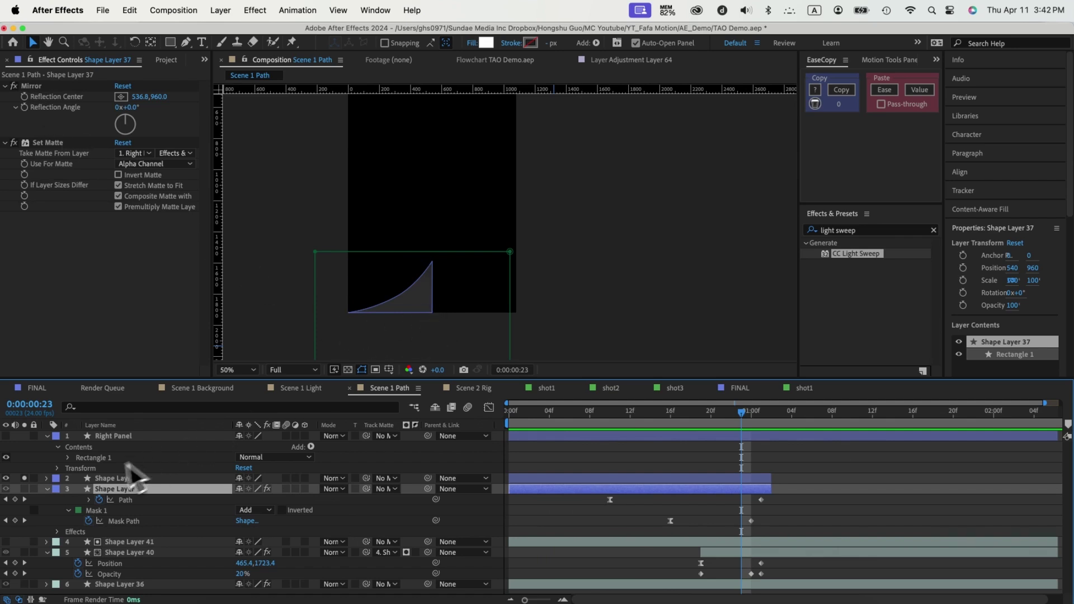
pyautogui.click(24, 489)
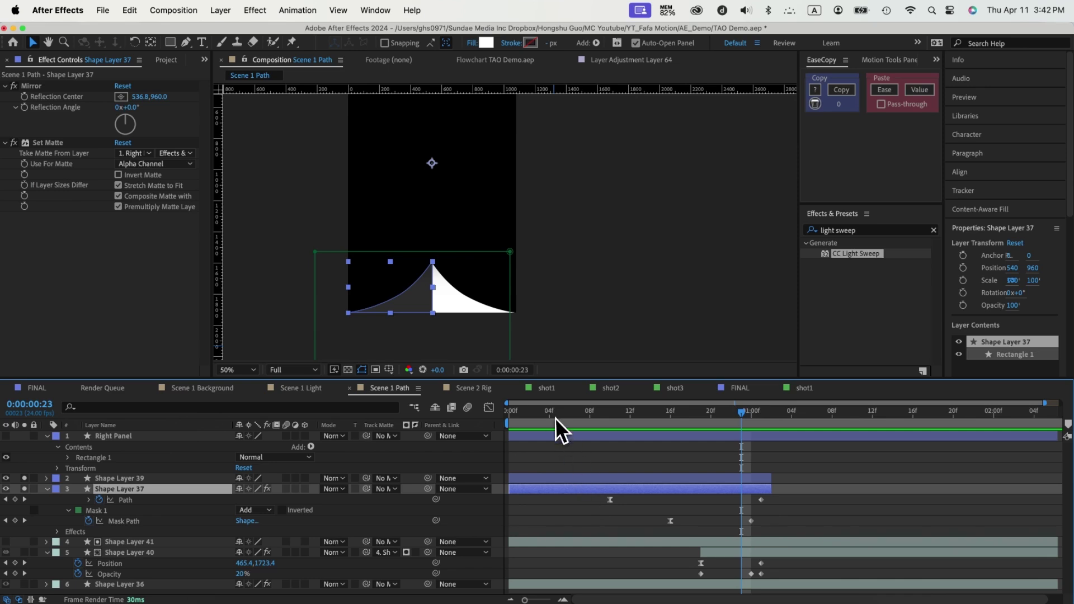
pyautogui.moveTo(558, 424); pyautogui.dragTo(493, 418)
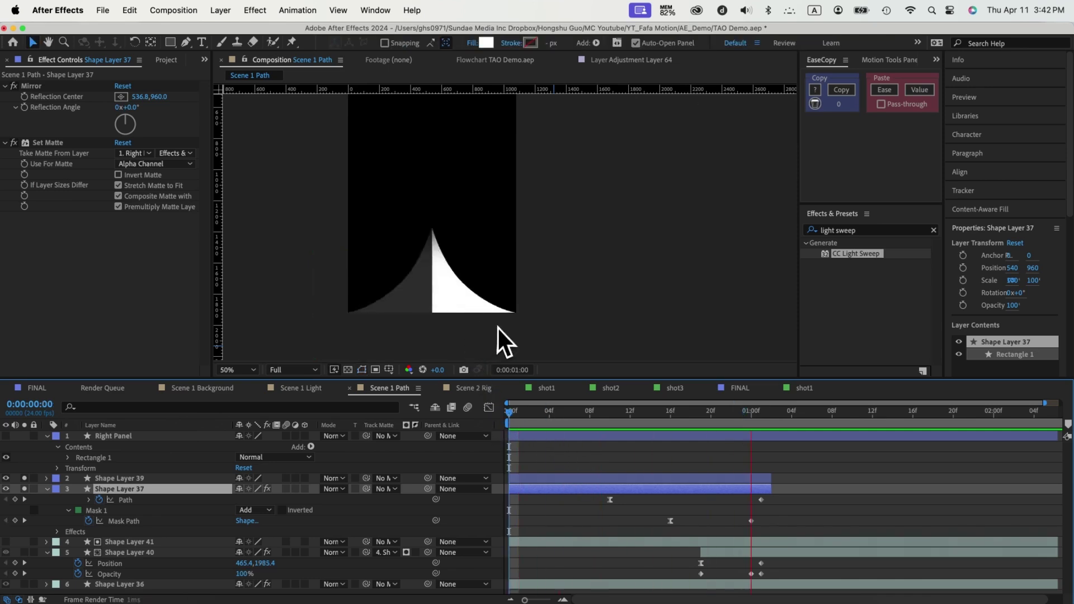
pyautogui.press('space')
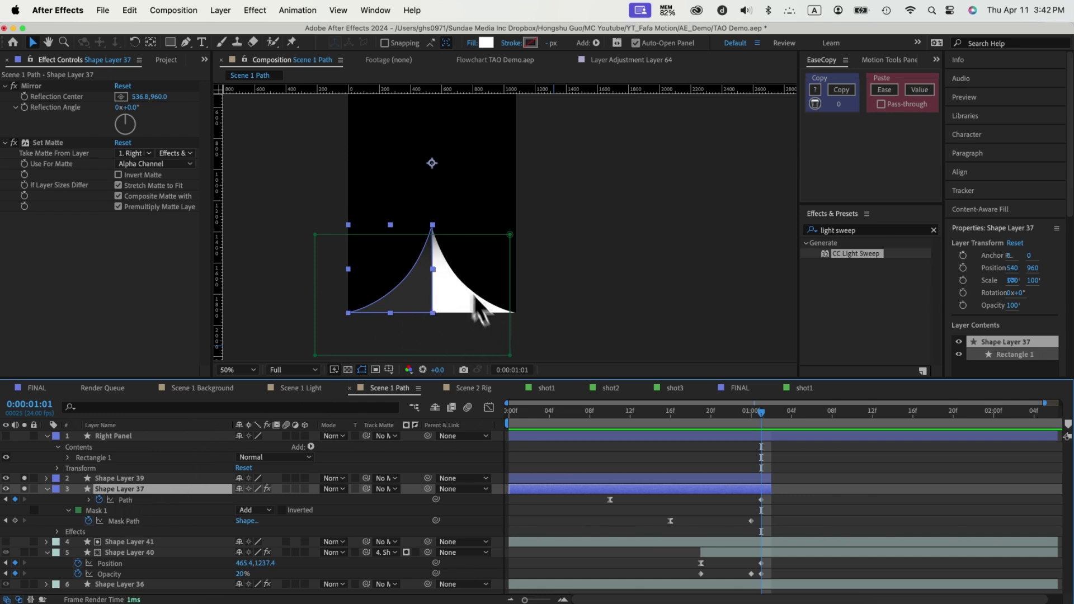
# Compare Shape Layer 39, the Right Panel layer and Shape Layer 37 with its Mirror and Set Matte effects
pyautogui.click(129, 482)
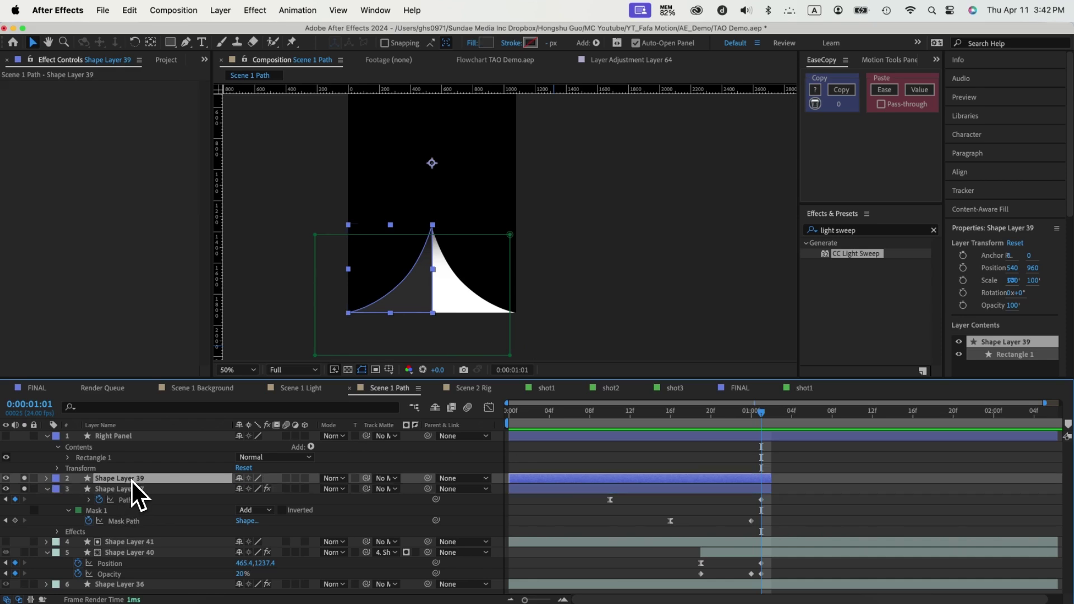
pyautogui.click(126, 487)
pyautogui.click(126, 479)
pyautogui.click(125, 487)
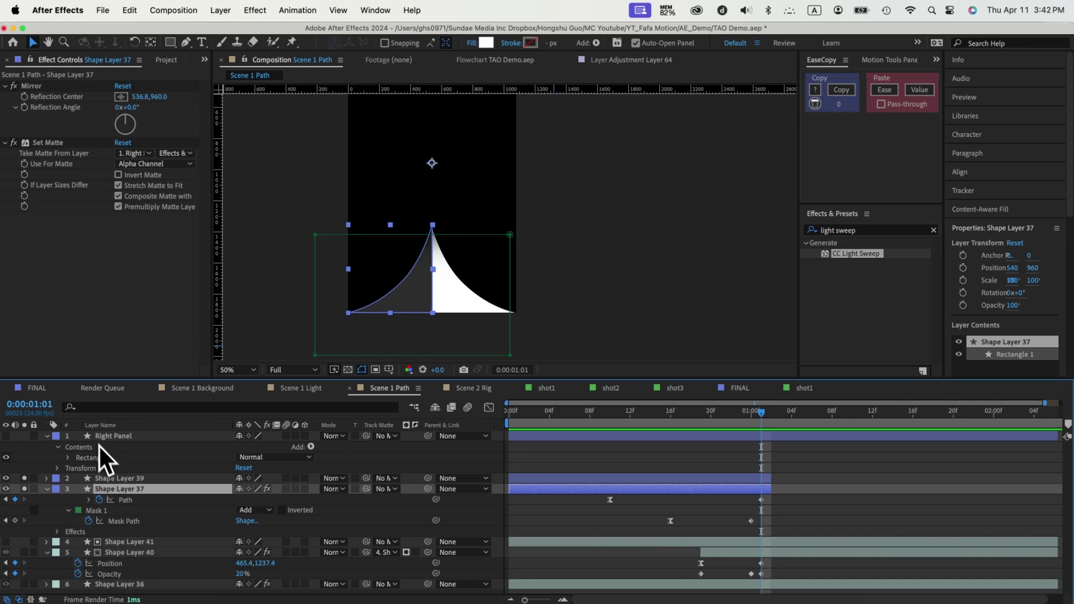
pyautogui.click(115, 437)
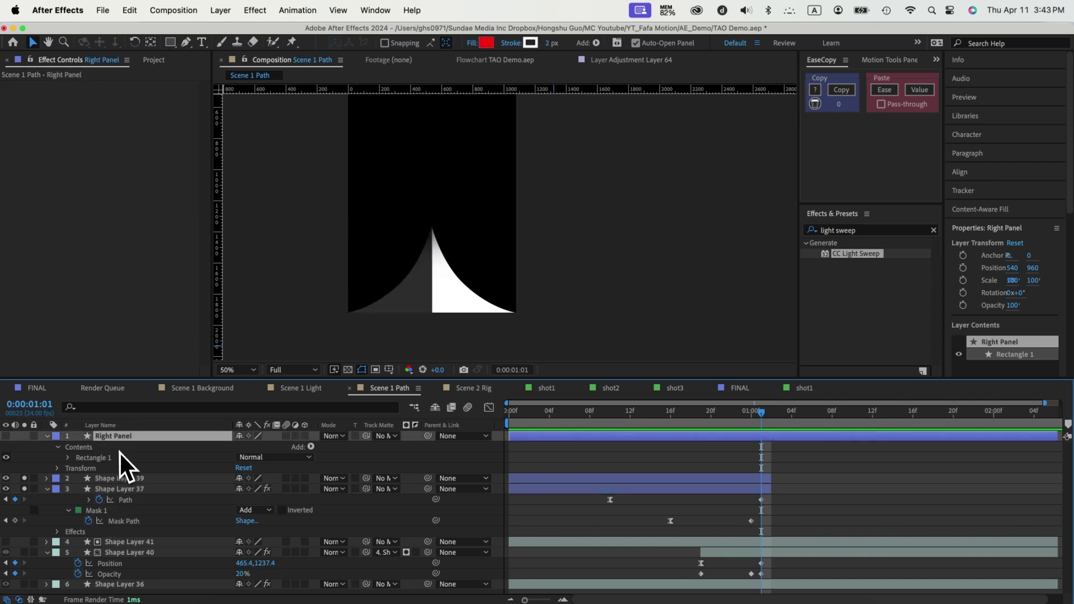
pyautogui.click(125, 490)
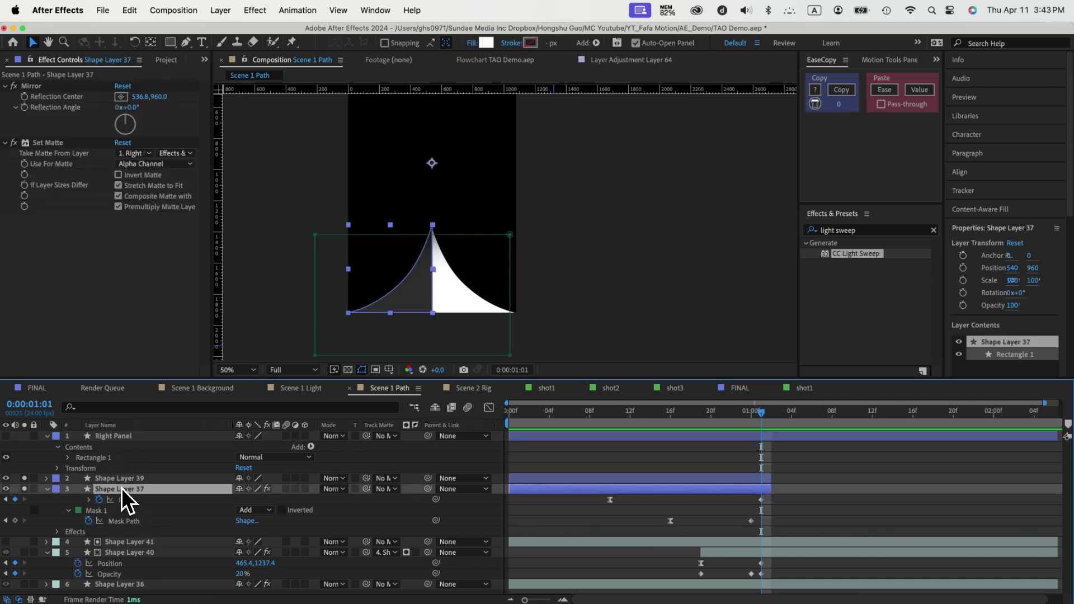
# Clear the layer solos, select Shape Layer 40 and scrub the timeline to examine its blurred, moving circle
pyautogui.click(127, 544)
pyautogui.click(126, 551)
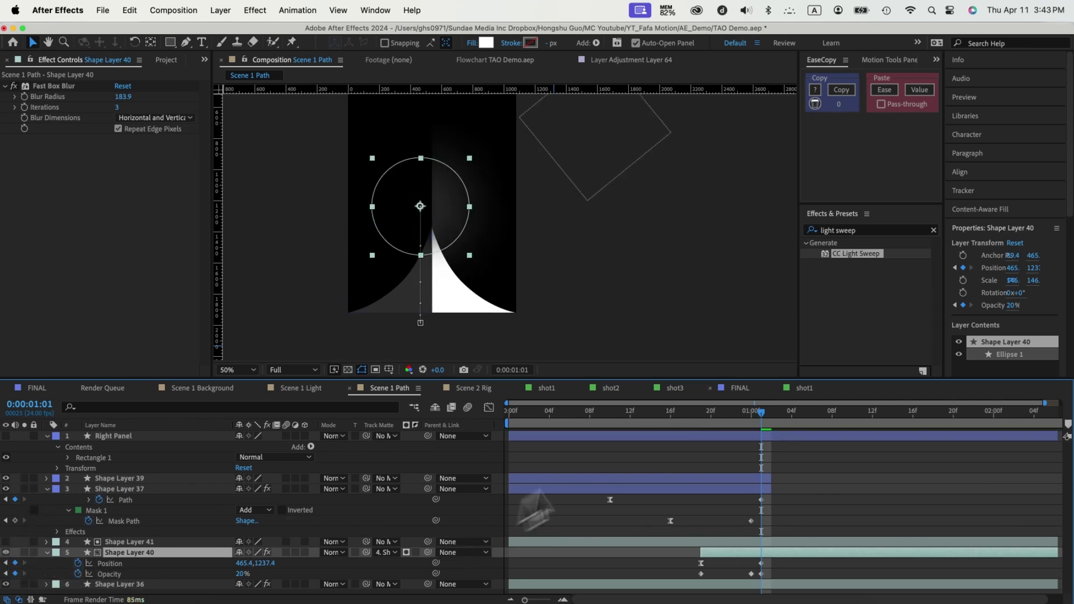
pyautogui.click(541, 417)
pyautogui.moveTo(541, 418); pyautogui.dragTo(782, 418)
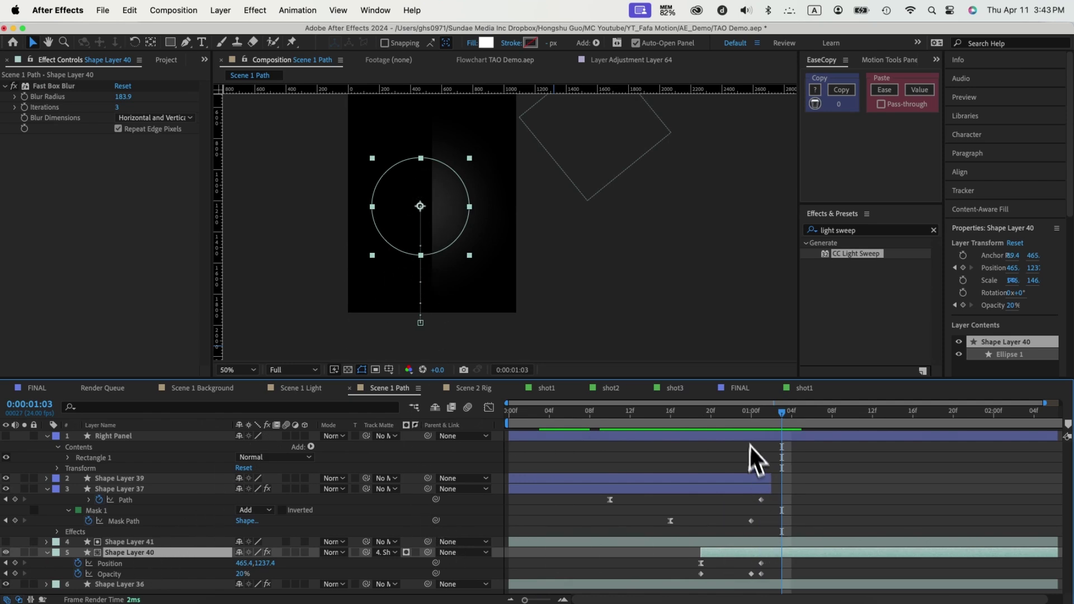
pyautogui.moveTo(744, 418)
pyautogui.mouseDown()
pyautogui.moveTo(729, 420)
pyautogui.moveTo(741, 419)
pyautogui.mouseUp()
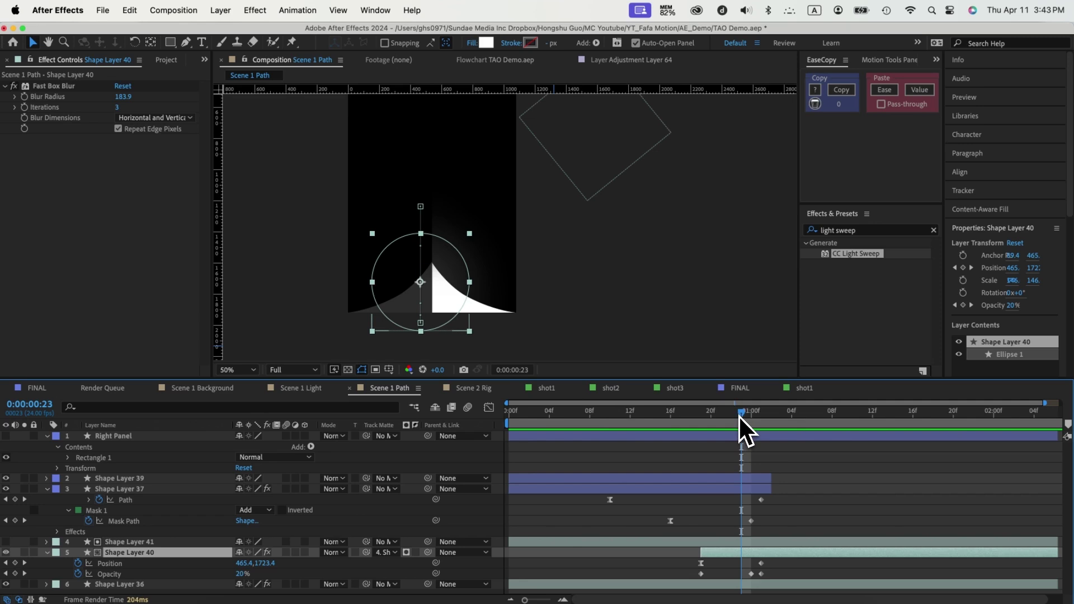
pyautogui.moveTo(685, 408); pyautogui.dragTo(498, 414)
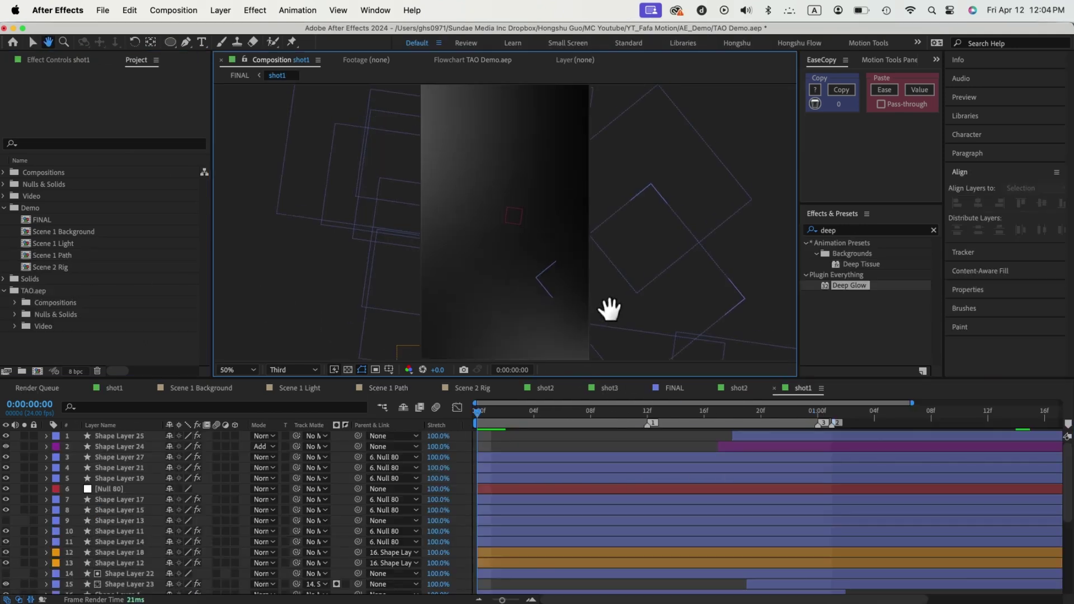
# Play and scrub the shot1 composition from the start to review the path shape over the background
pyautogui.moveTo(609, 310); pyautogui.dragTo(610, 304)
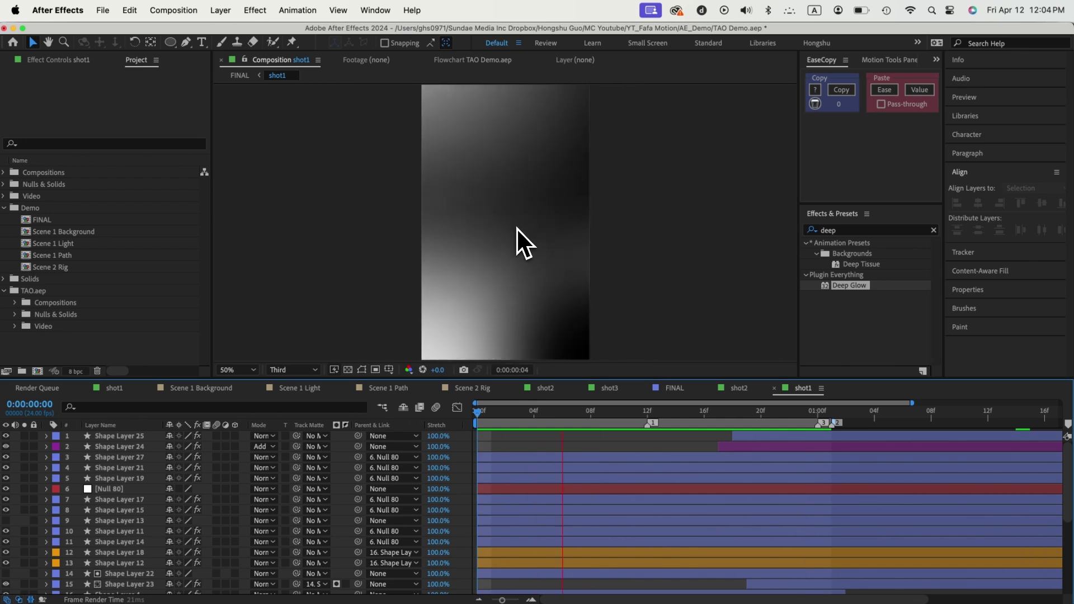
pyautogui.moveTo(620, 418); pyautogui.dragTo(783, 418)
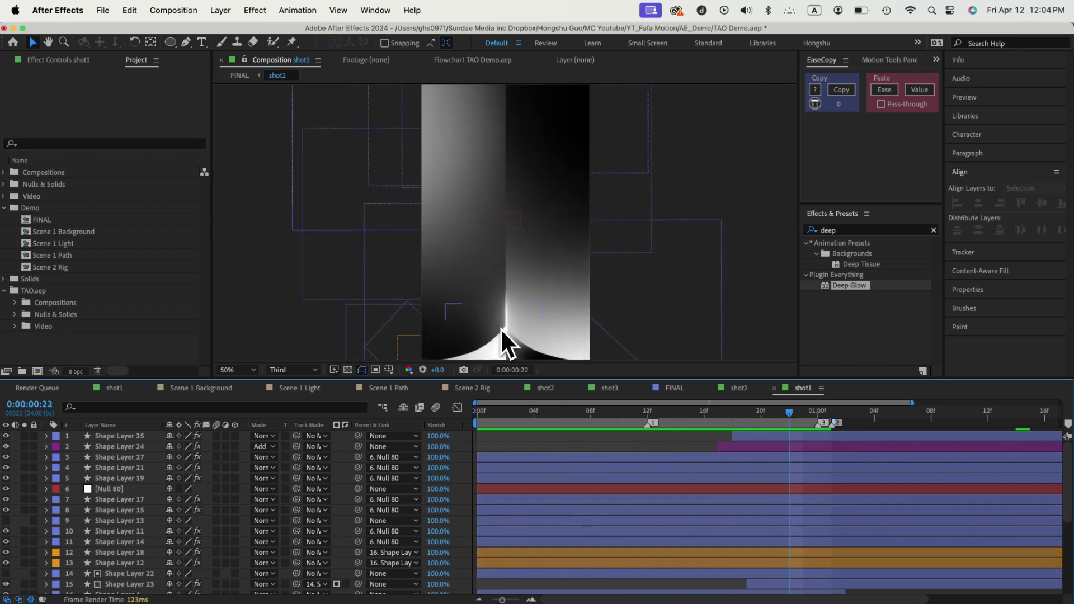
pyautogui.moveTo(789, 414); pyautogui.dragTo(461, 421)
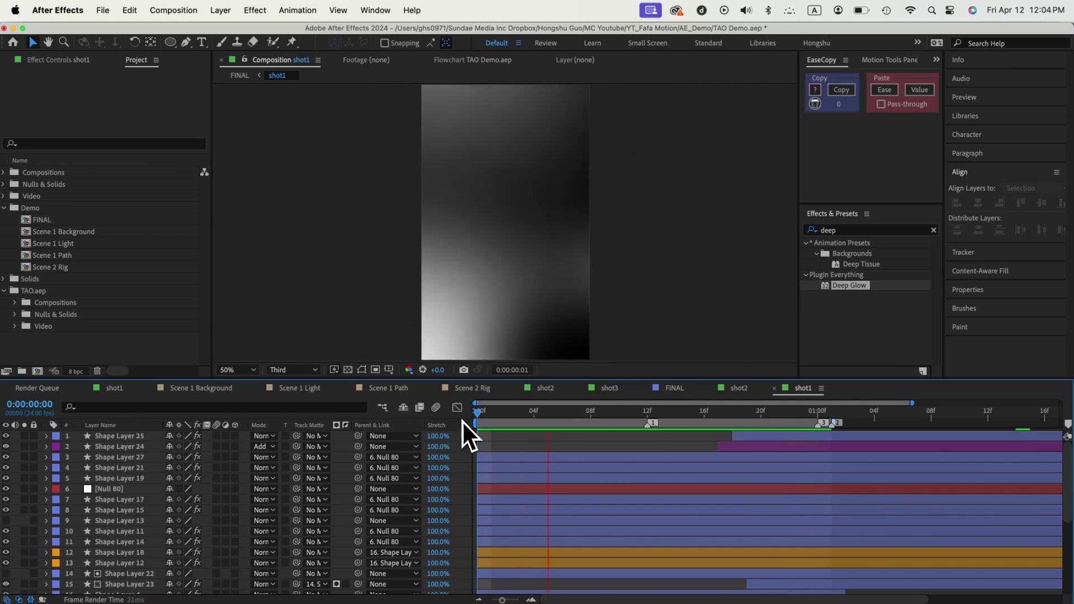
pyautogui.press('space')
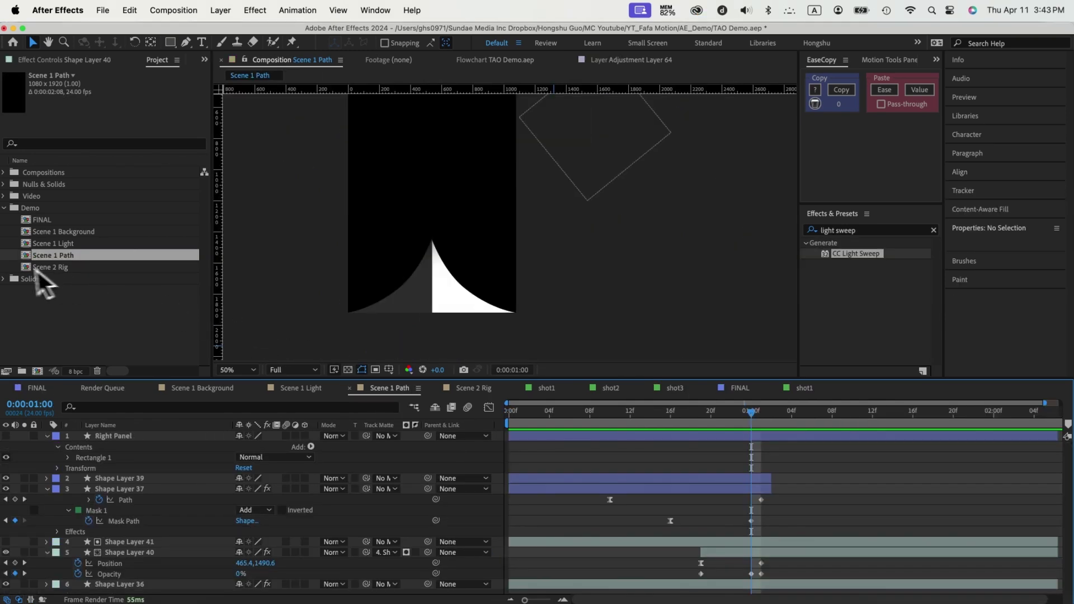
# Open the Scene 2 Rig composition, scrub it to the start, and begin a new composition in the Demo folder
pyautogui.doubleClick(50, 268)
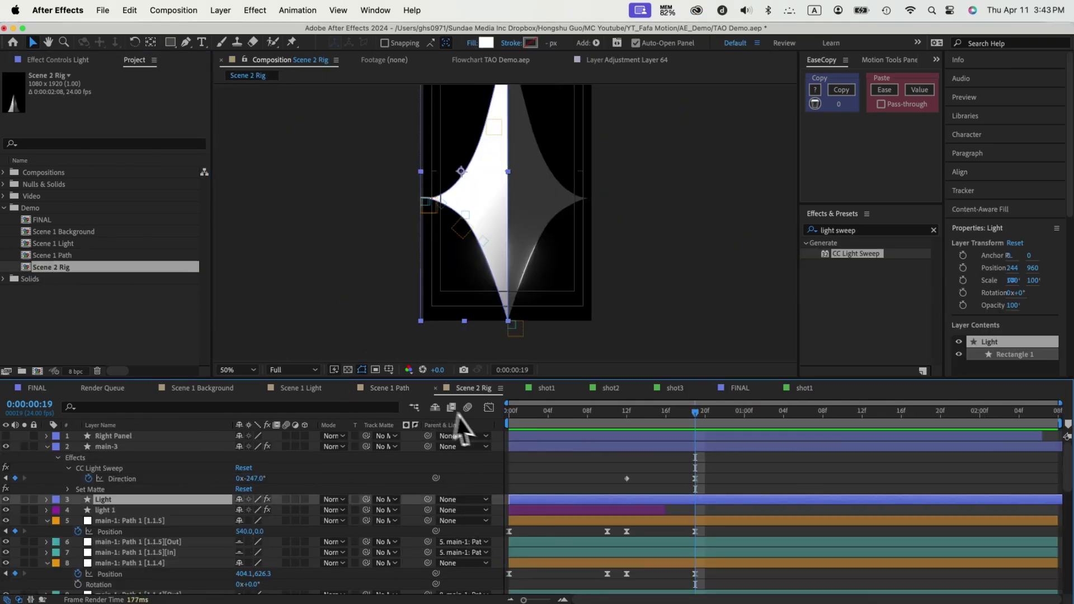
pyautogui.moveTo(568, 415); pyautogui.dragTo(501, 416)
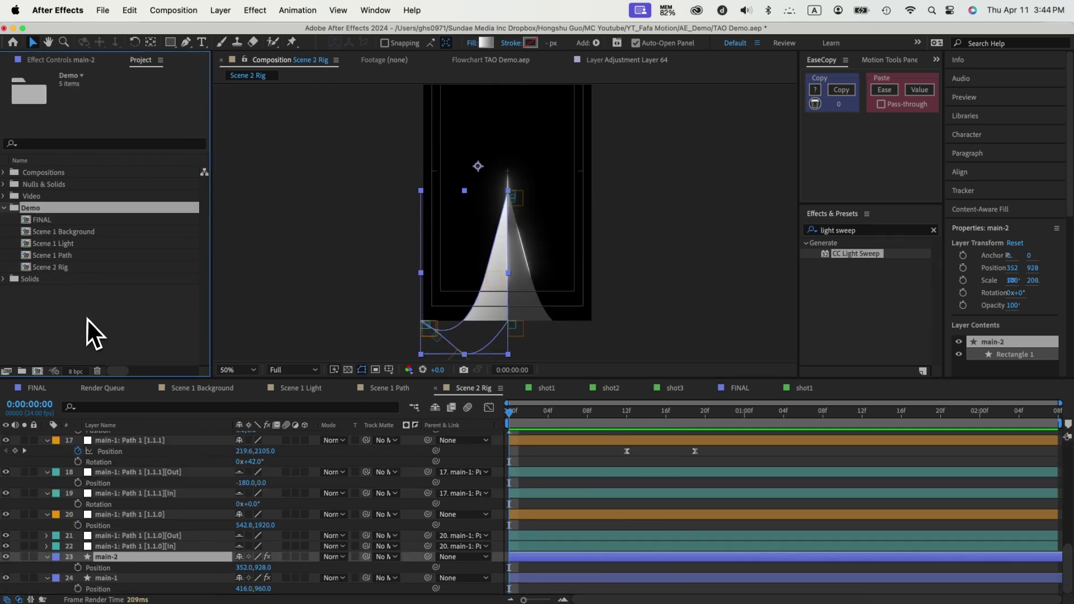
pyautogui.click(37, 371)
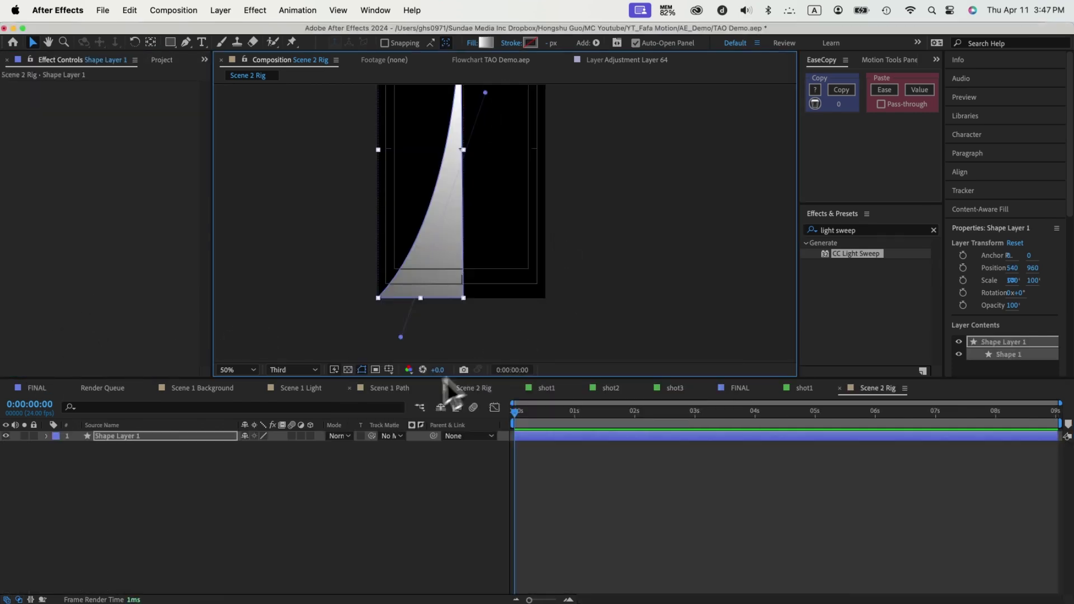
# Add two Pen tool points to Shape Layer 1's path, at the middle of its bottom edge and partway along its curved side
pyautogui.click(448, 455)
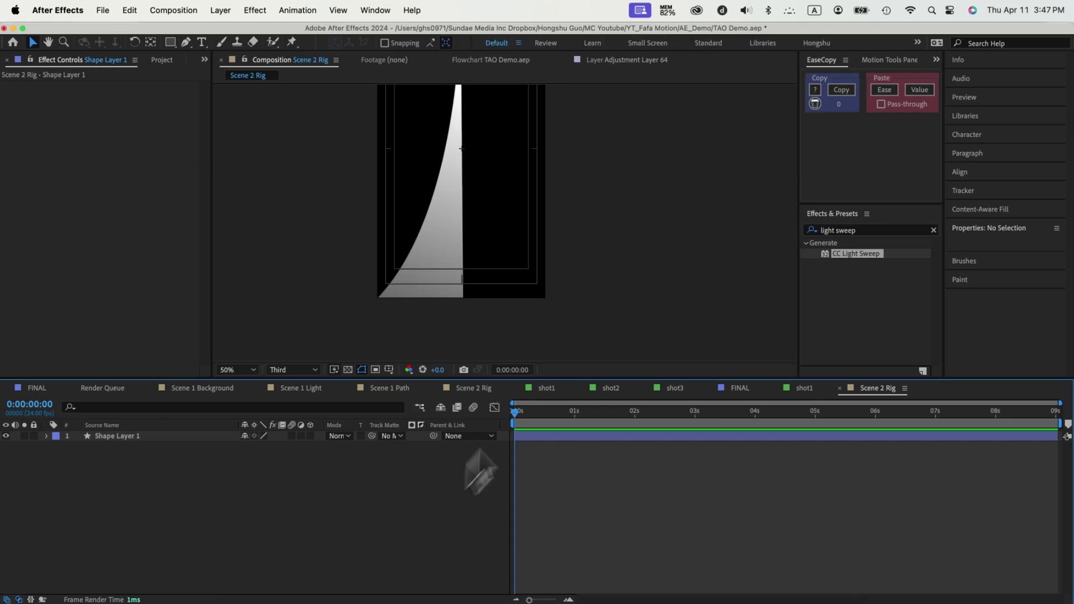
pyautogui.moveTo(492, 288); pyautogui.dragTo(517, 211)
pyautogui.press('v')
pyautogui.click(134, 436)
pyautogui.click(192, 500)
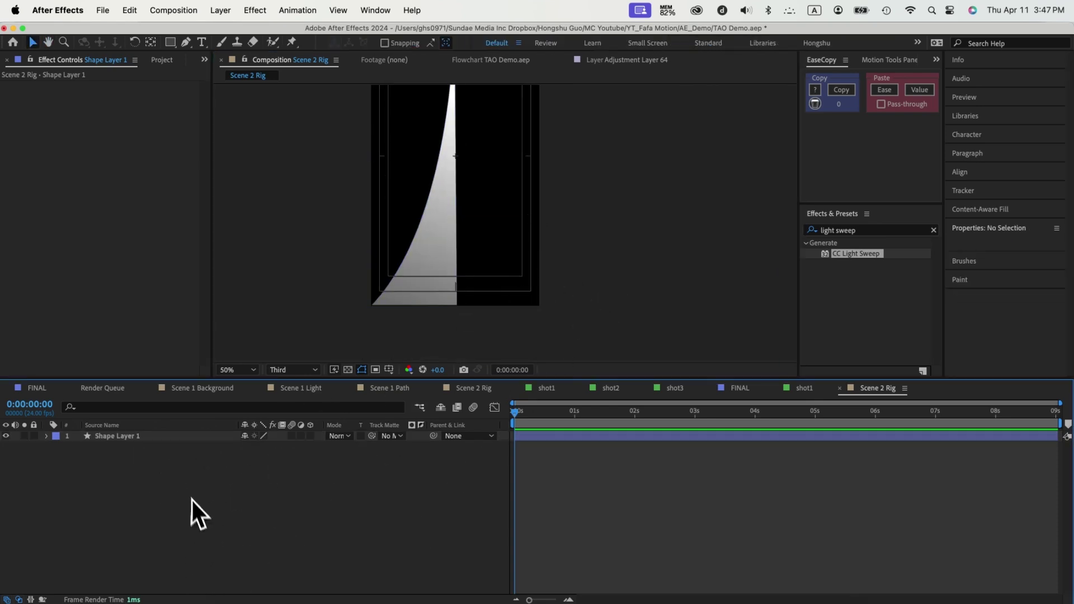
pyautogui.click(146, 437)
pyautogui.click(186, 42)
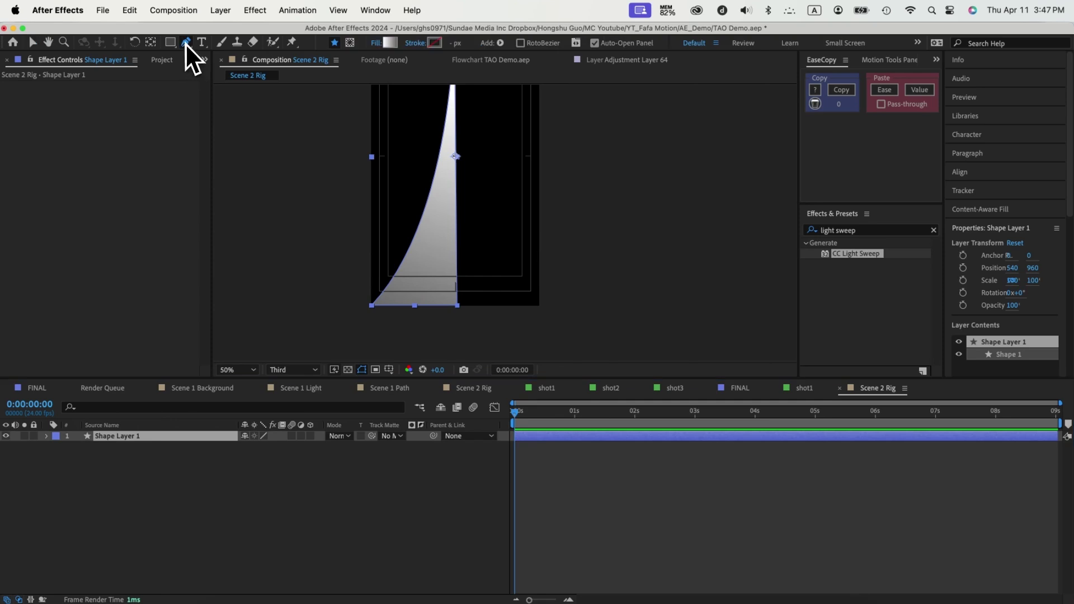
pyautogui.click(415, 306)
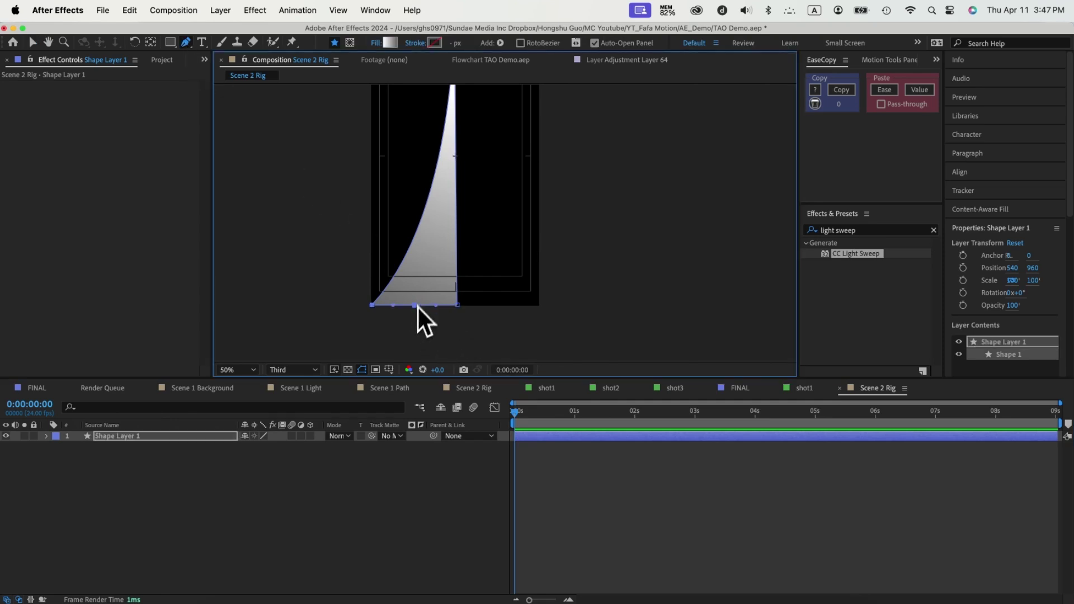
pyautogui.click(422, 217)
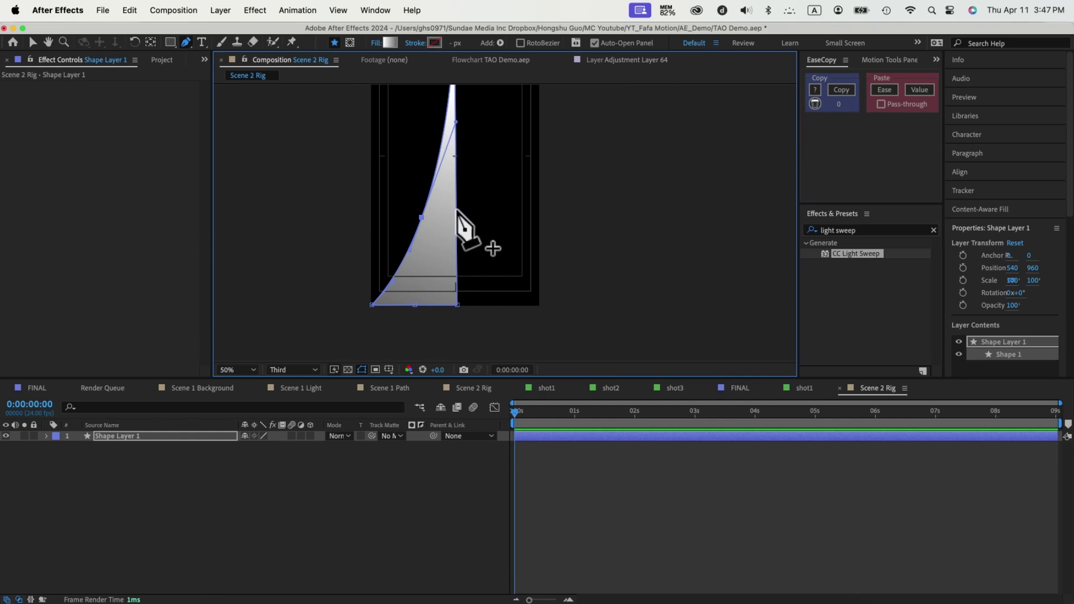
pyautogui.click(270, 477)
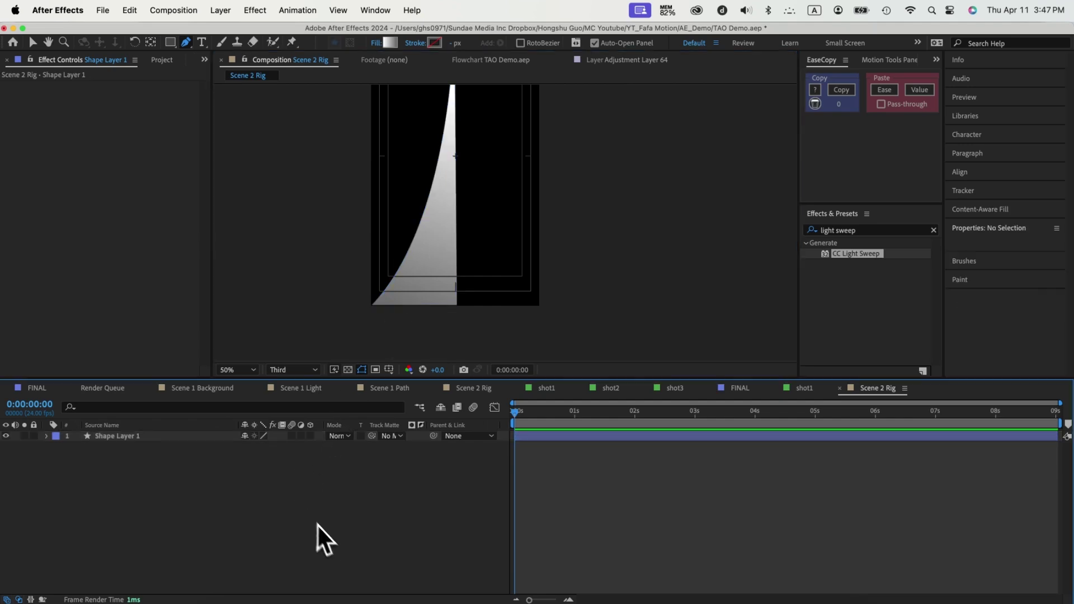
# Check the script's download page in Chrome, and run the Create Nulls From Paths Extended.jsx script file in After Effects
pyautogui.click(298, 602)
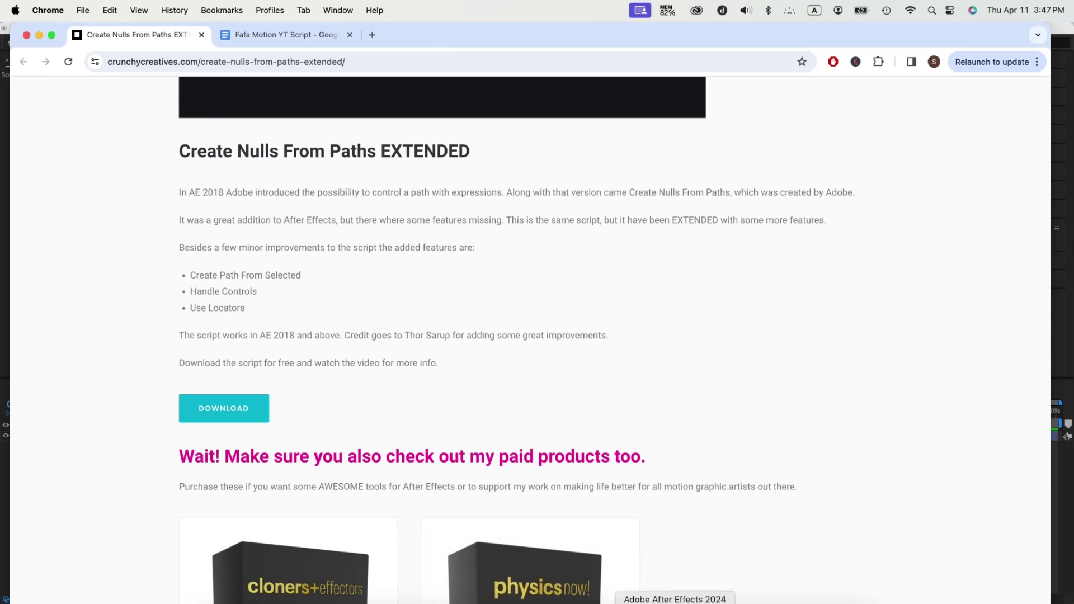
pyautogui.click(675, 602)
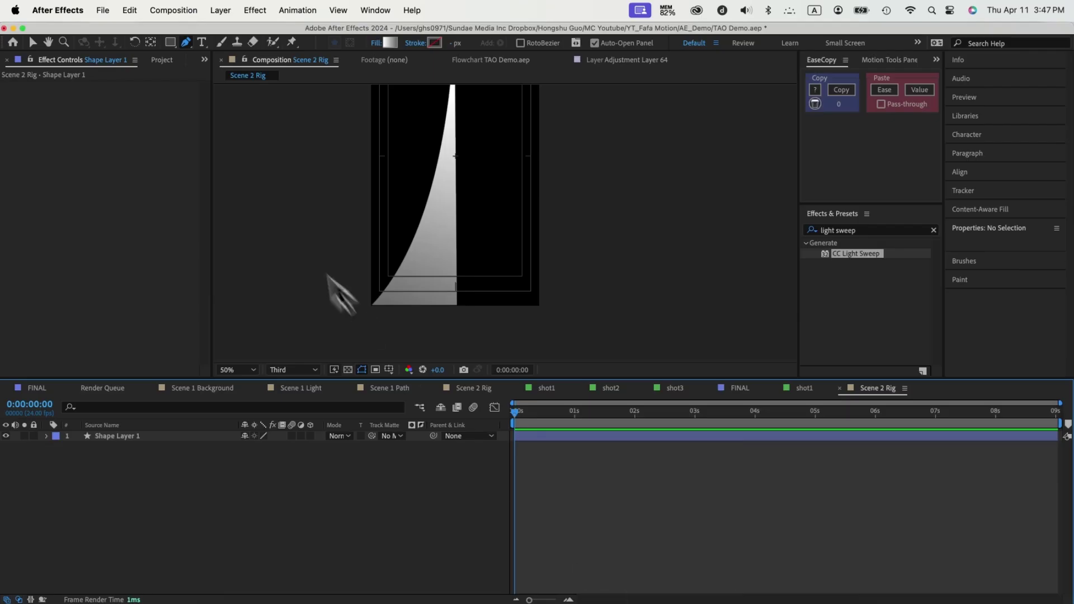
pyautogui.click(102, 10)
pyautogui.moveTo(241, 378)
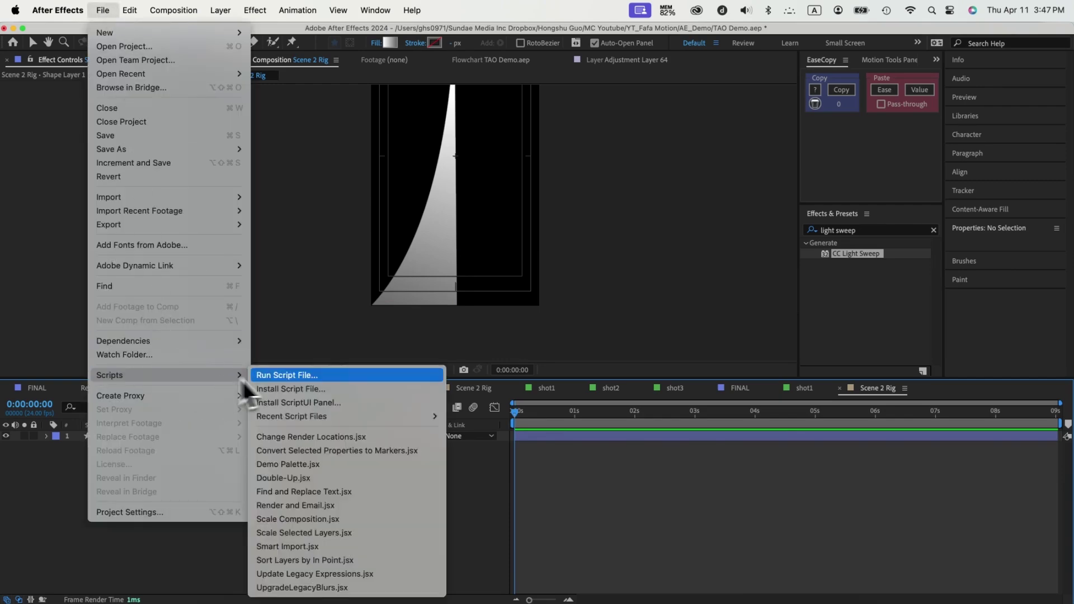
pyautogui.click(310, 374)
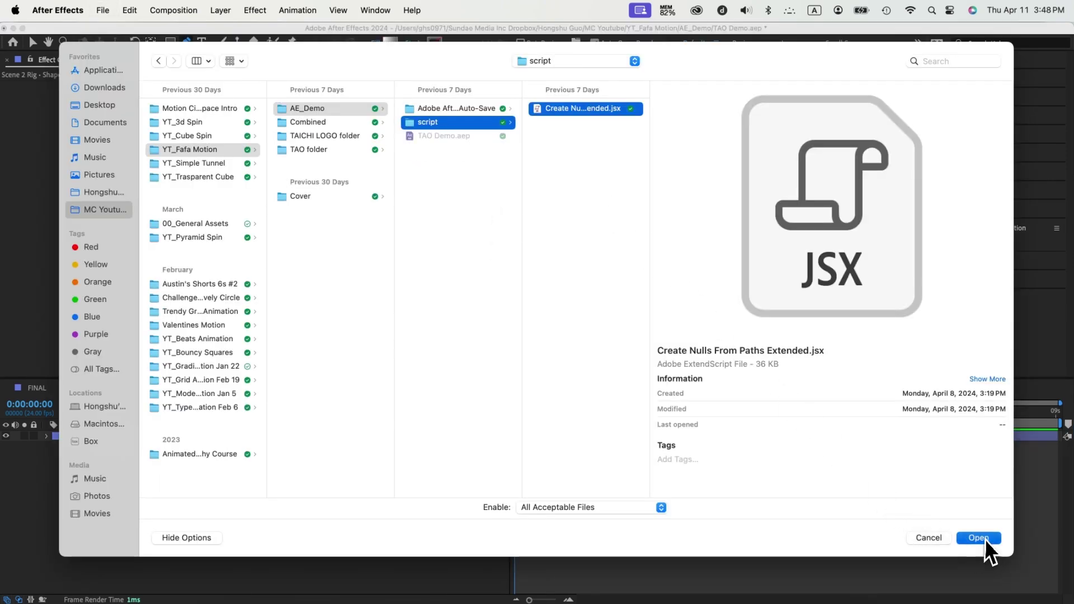
pyautogui.click(982, 539)
pyautogui.moveTo(520, 323); pyautogui.dragTo(748, 456)
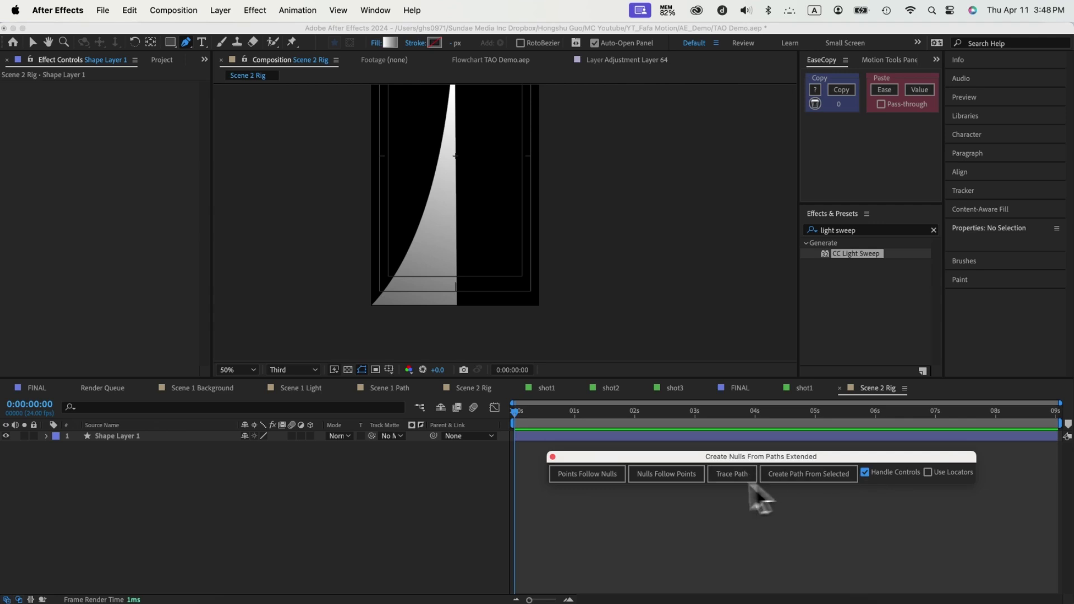
# Generate nulls with handle controls for Shape Layer 1's Path 1 using Points Follow Nulls, and inspect the effects on Shape Layer 1
pyautogui.click(48, 440)
pyautogui.click(57, 447)
pyautogui.click(69, 458)
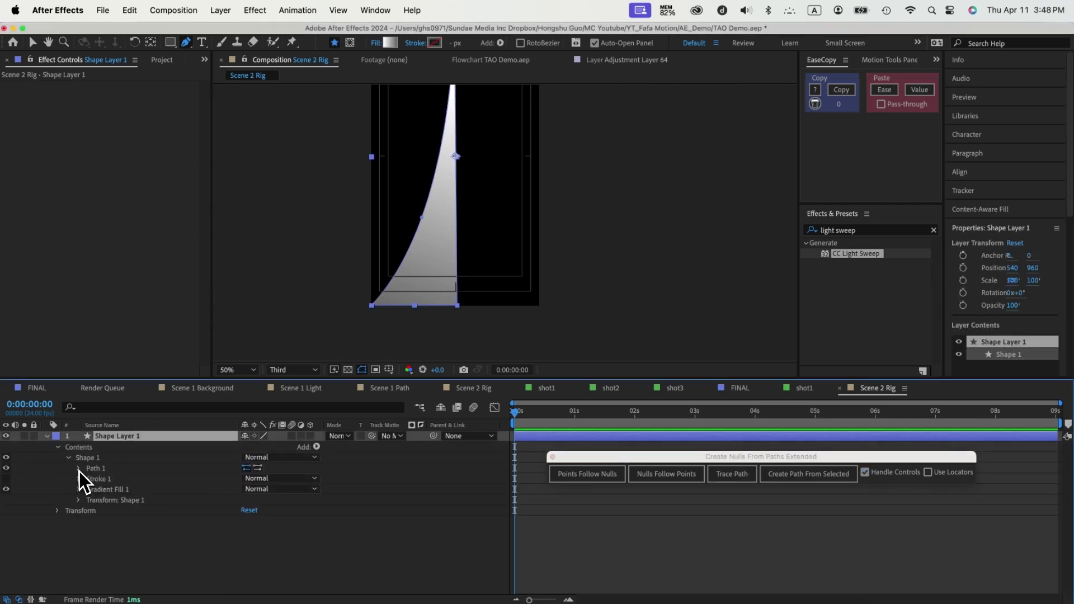
pyautogui.click(78, 468)
pyautogui.click(113, 478)
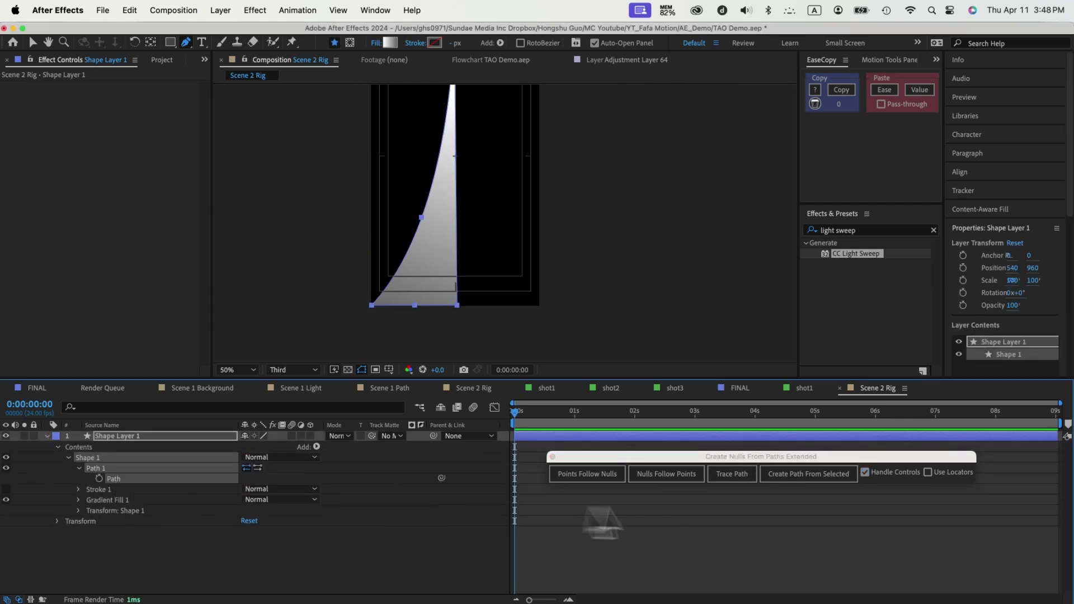
pyautogui.click(590, 474)
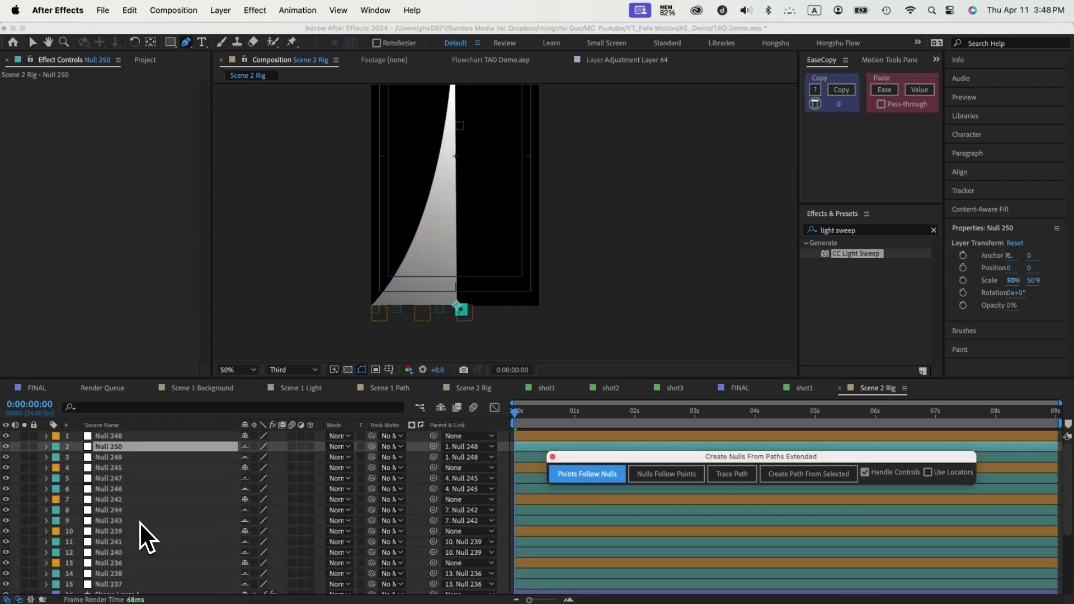
pyautogui.scroll(-5, 140, 522)
pyautogui.click(113, 495)
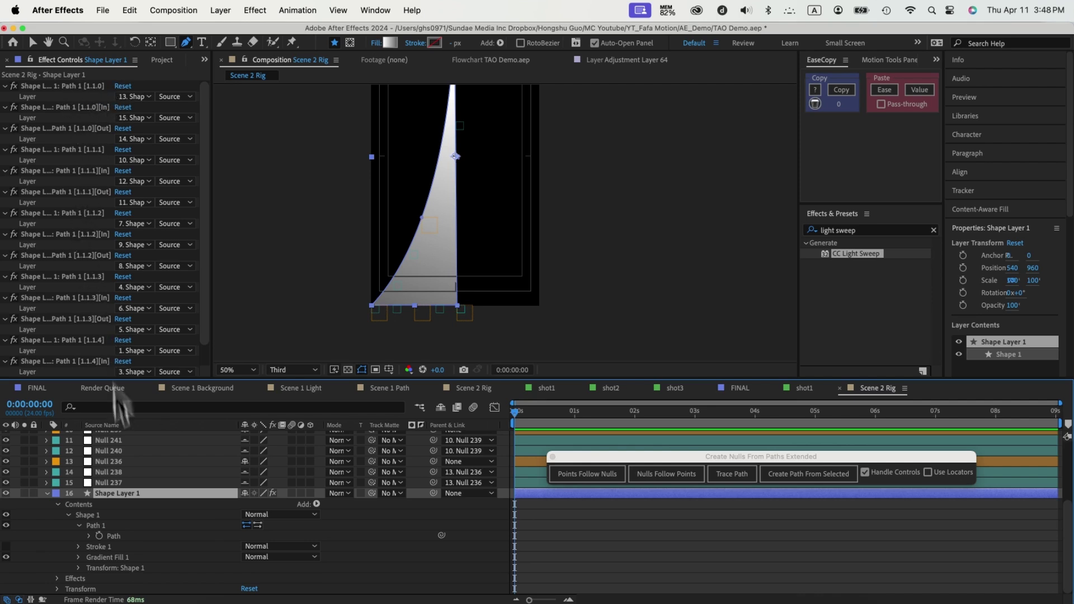
pyautogui.scroll(5, 139, 495)
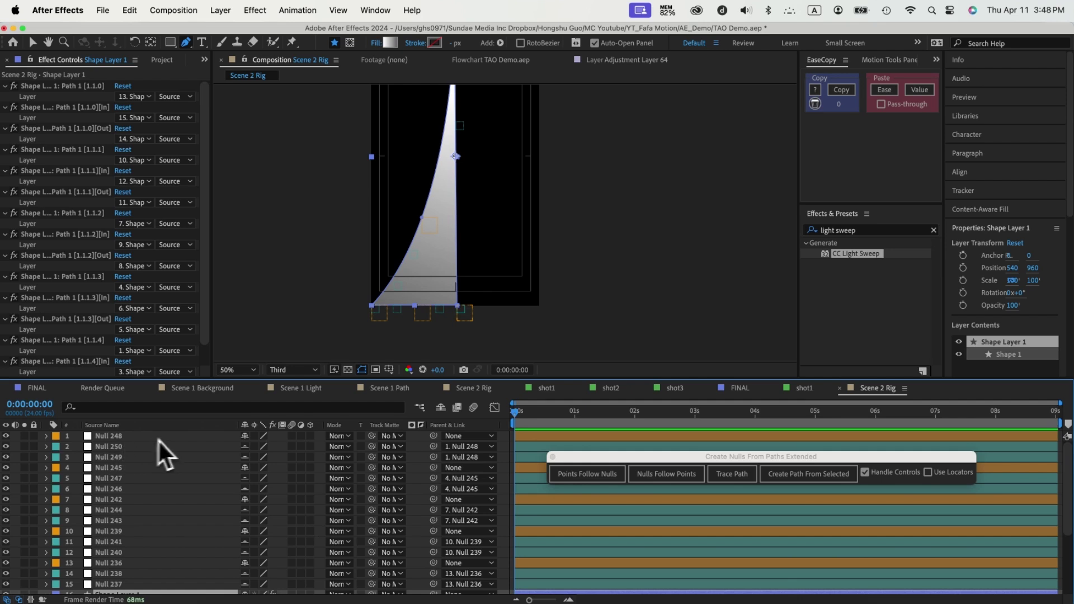
# Try moving Null 248 horizontally to position 540, 1916 with its Position property revealed, and undo the move
pyautogui.click(112, 441)
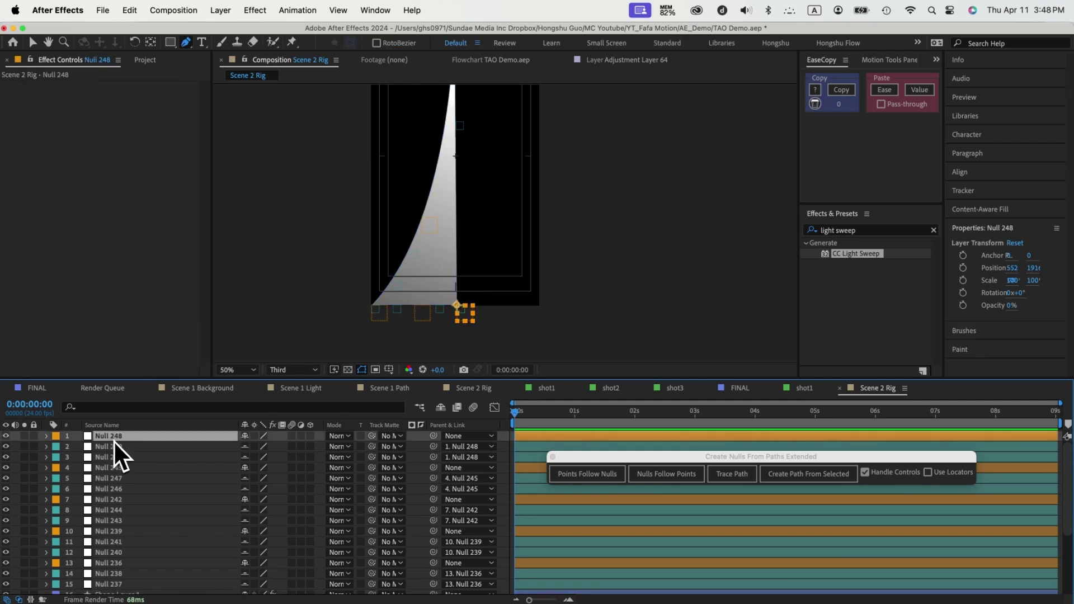
pyautogui.press('v')
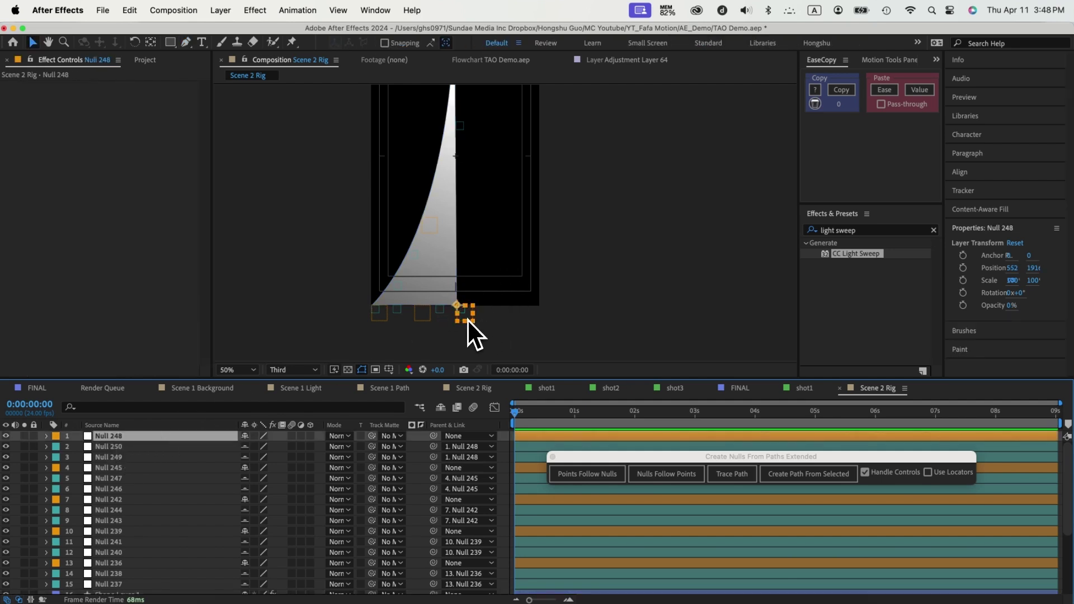
pyautogui.press('p')
pyautogui.moveTo(466, 320)
pyautogui.mouseDown()
pyautogui.moveTo(472, 312)
pyautogui.moveTo(450, 320)
pyautogui.moveTo(478, 328)
pyautogui.moveTo(450, 283)
pyautogui.moveTo(464, 313)
pyautogui.mouseUp()
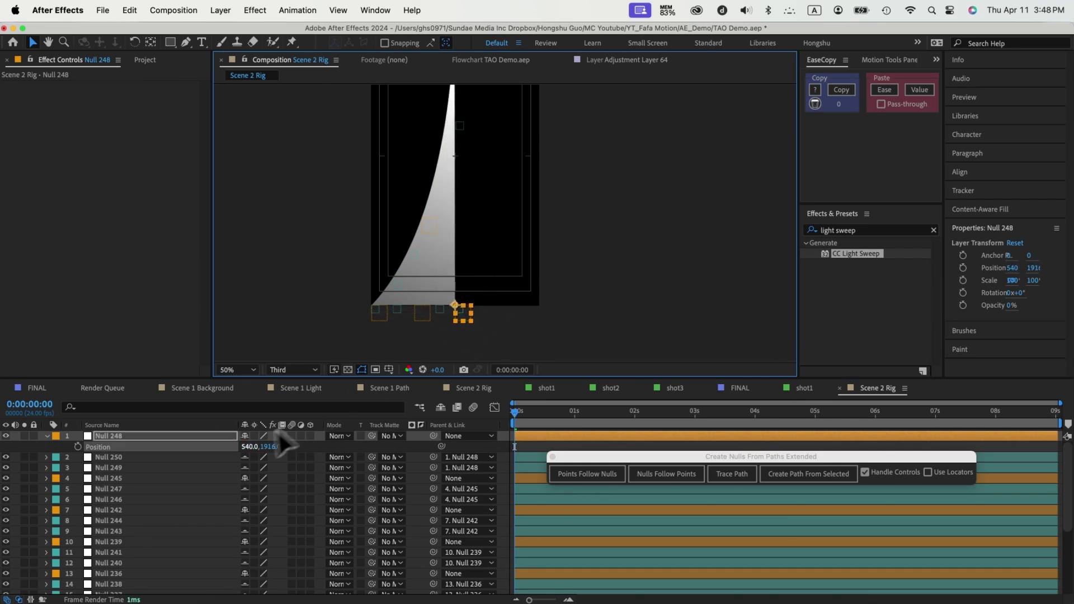
pyautogui.press('super+z')
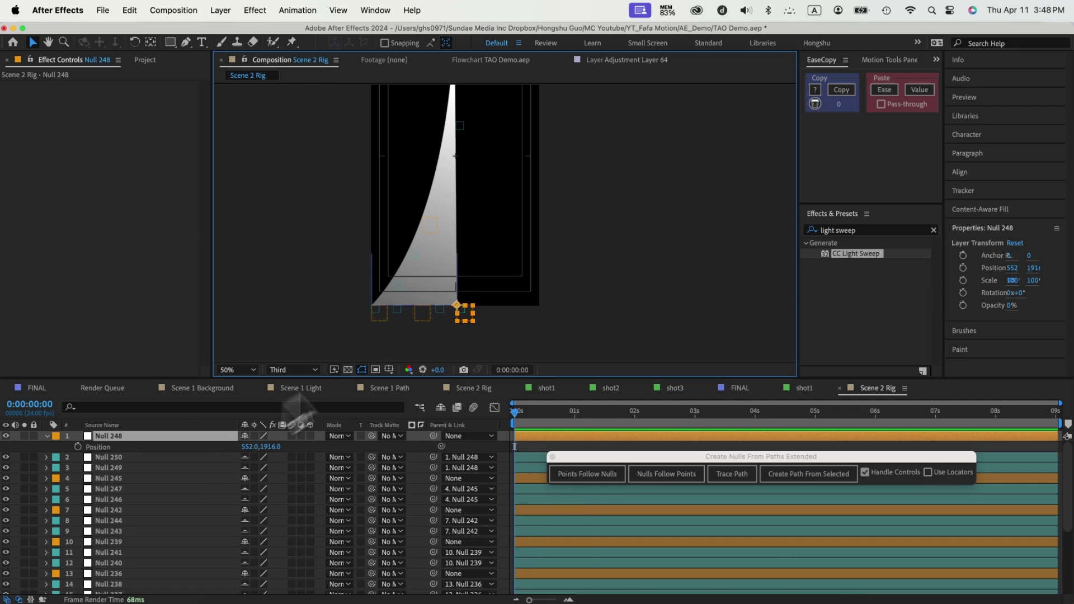
# Try moving Null 245, Null 242 and the handle Null 246 along the shape's bottom edge, undoing each move
pyautogui.click(102, 479)
pyautogui.moveTo(424, 313); pyautogui.dragTo(428, 273)
pyautogui.press('super+z')
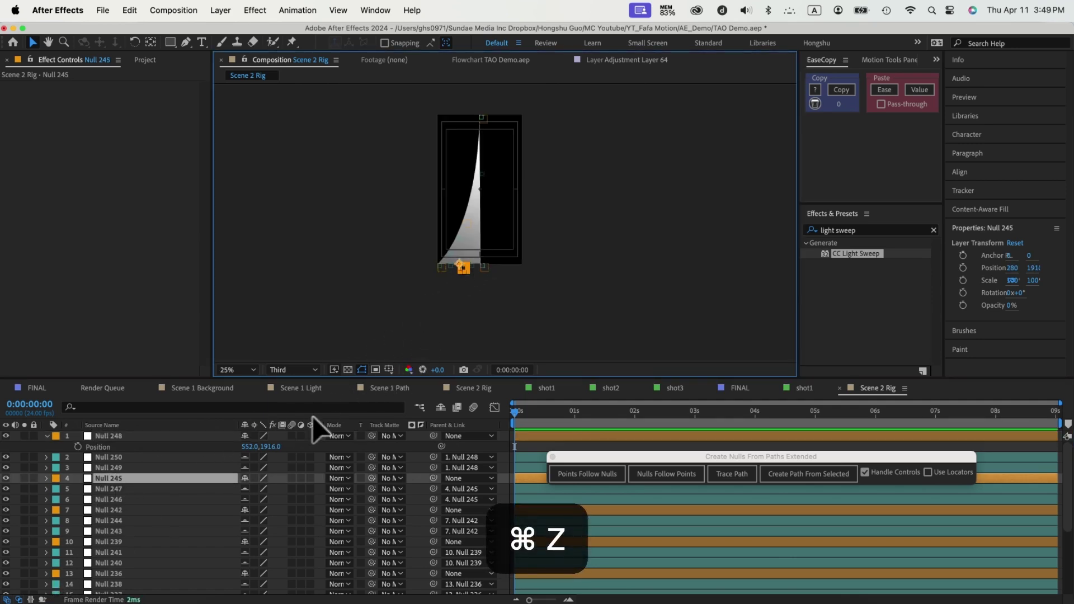
pyautogui.click(380, 314)
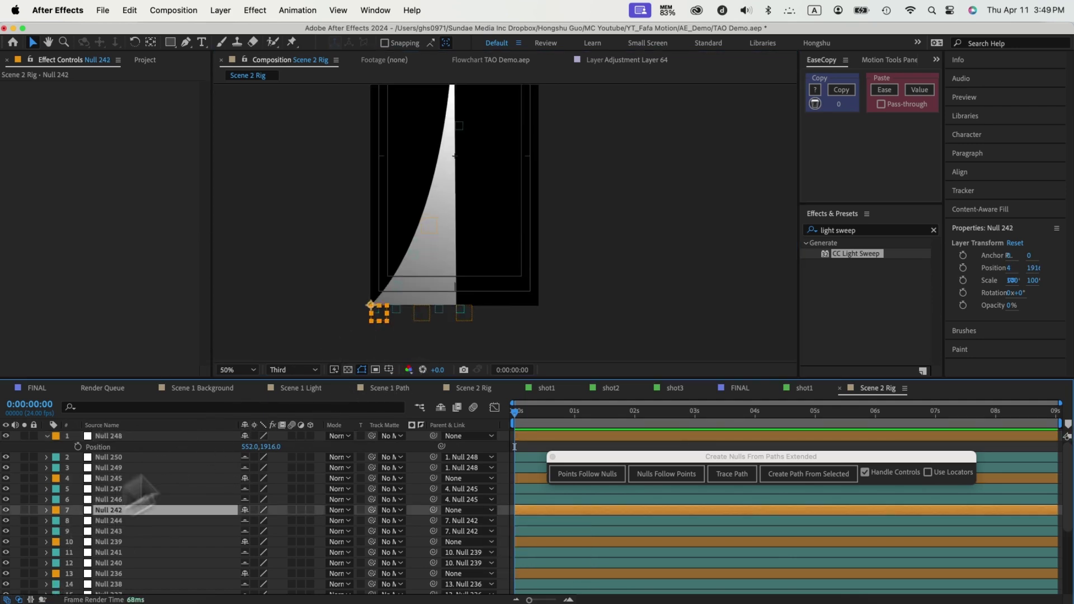
pyautogui.click(370, 321)
pyautogui.moveTo(380, 315)
pyautogui.mouseDown()
pyautogui.moveTo(367, 269)
pyautogui.moveTo(386, 326)
pyautogui.moveTo(371, 321)
pyautogui.mouseUp()
pyautogui.press('super+z')
pyautogui.click(111, 500)
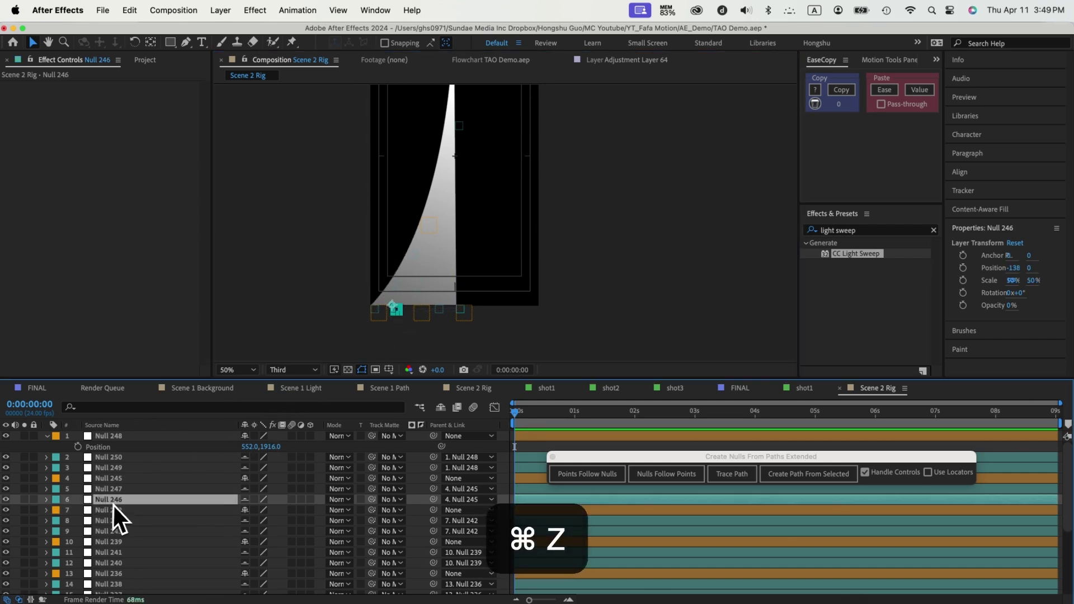
pyautogui.click(401, 317)
pyautogui.press('super+z')
pyautogui.click(115, 508)
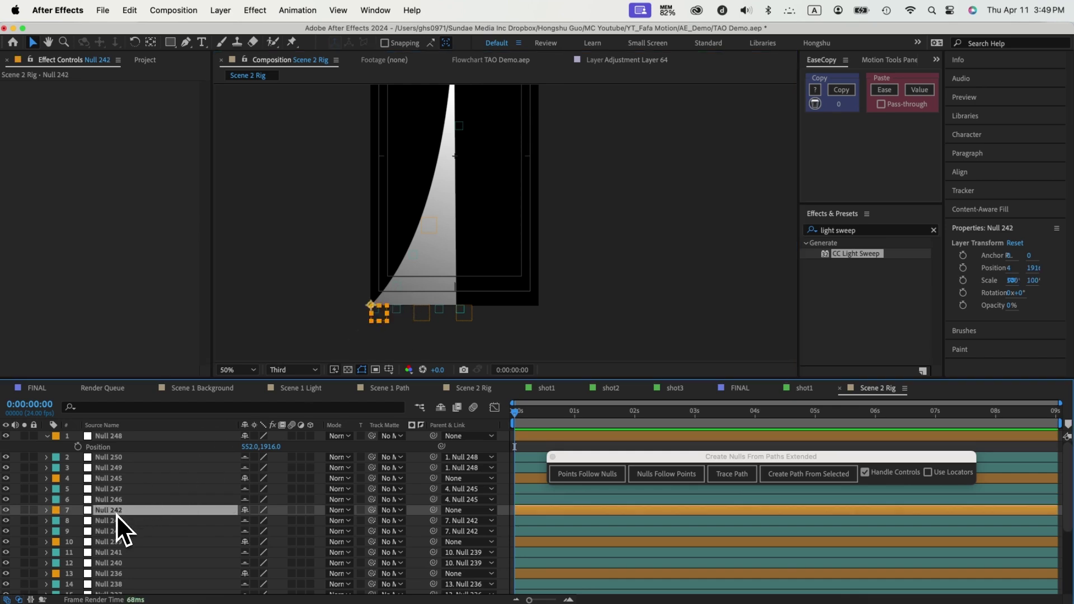
# Try bending the shape's bottom edge upward by raising Null 245 and moving its handle Null 247
pyautogui.click(110, 478)
pyautogui.moveTo(422, 314); pyautogui.dragTo(425, 282)
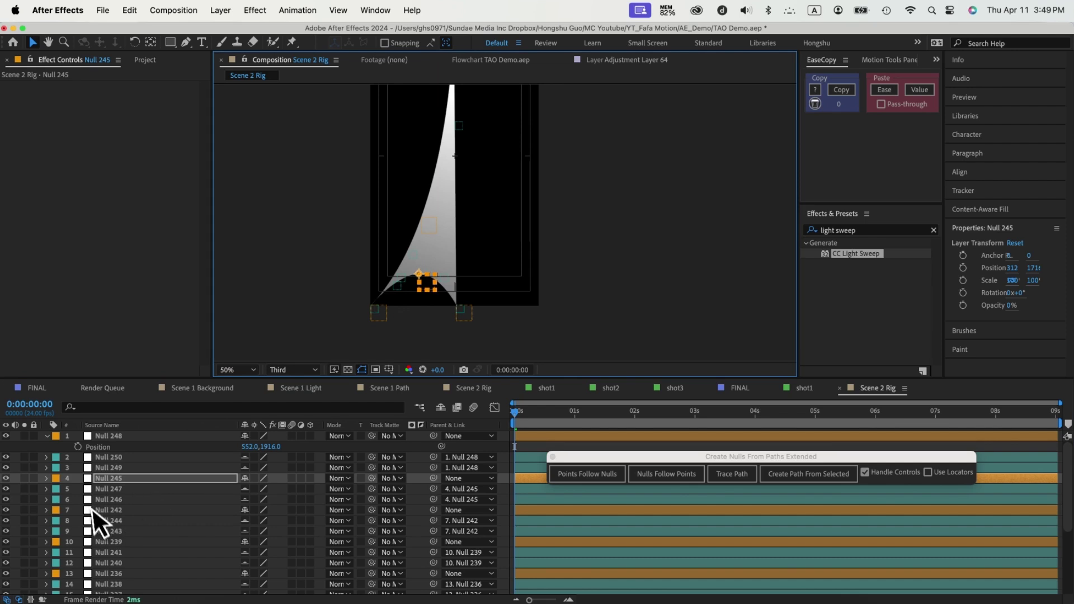
pyautogui.click(107, 489)
pyautogui.click(452, 280)
pyautogui.moveTo(451, 281); pyautogui.dragTo(462, 263)
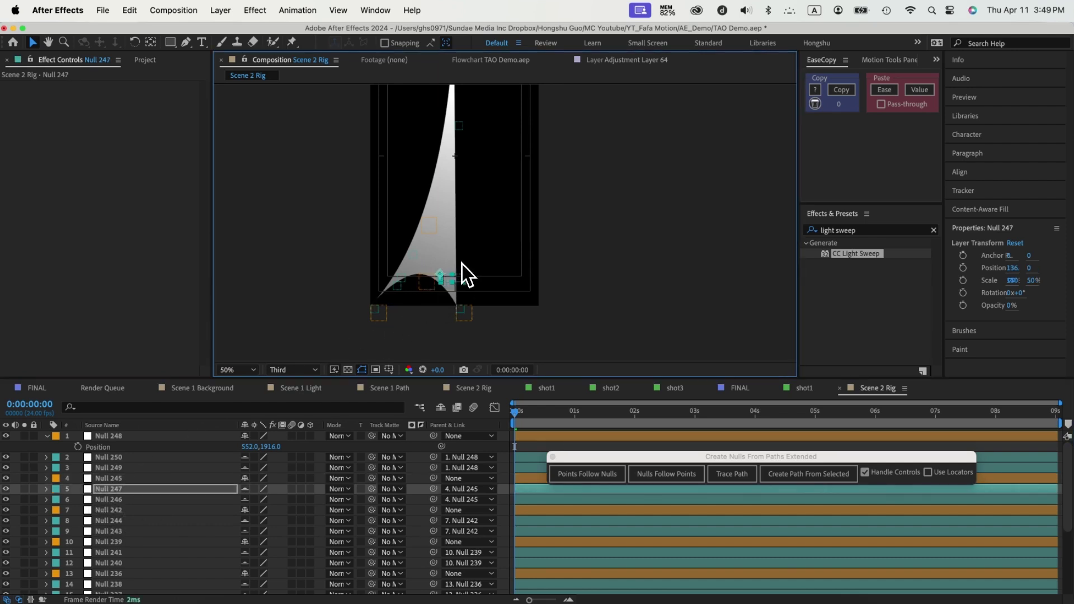
pyautogui.press('super+z')
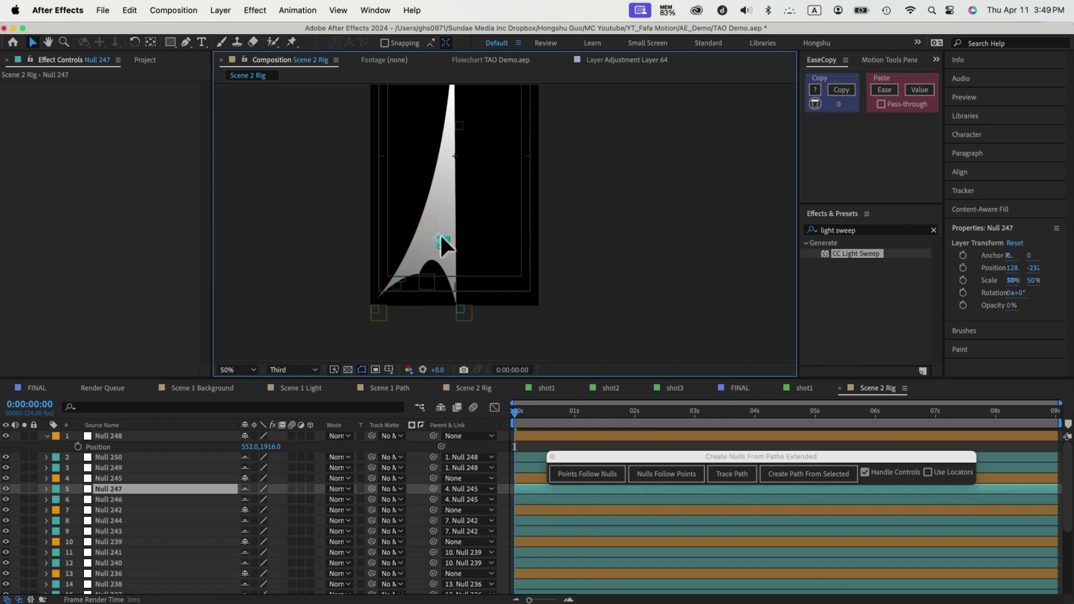
# Try different positions for handle Null 247 to vary the curve of the arched bottom edge
pyautogui.press('super+equal')
pyautogui.press('super+equal')
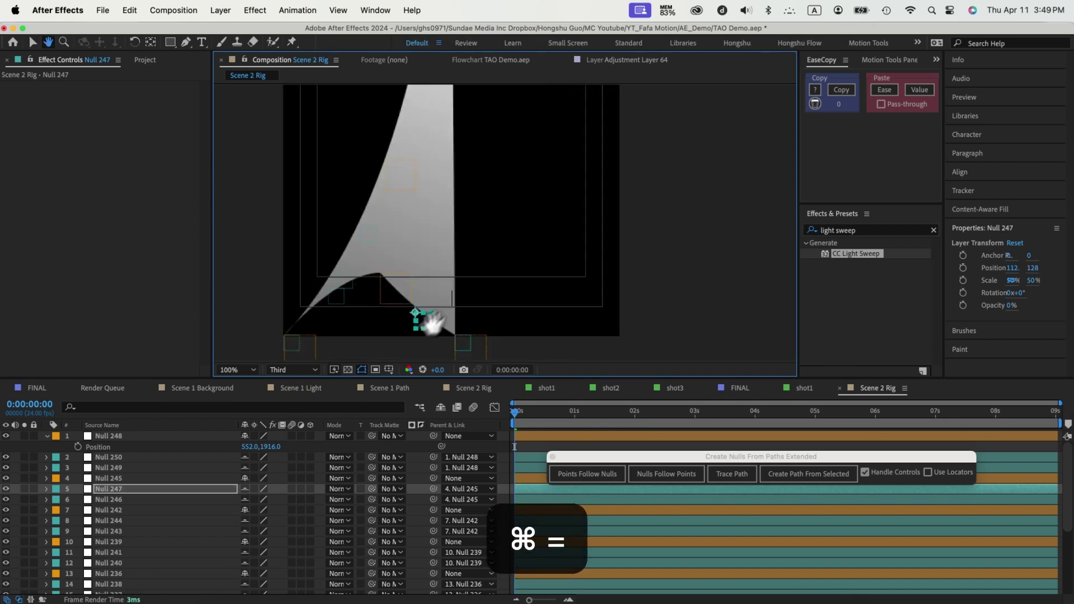
pyautogui.press('super+z')
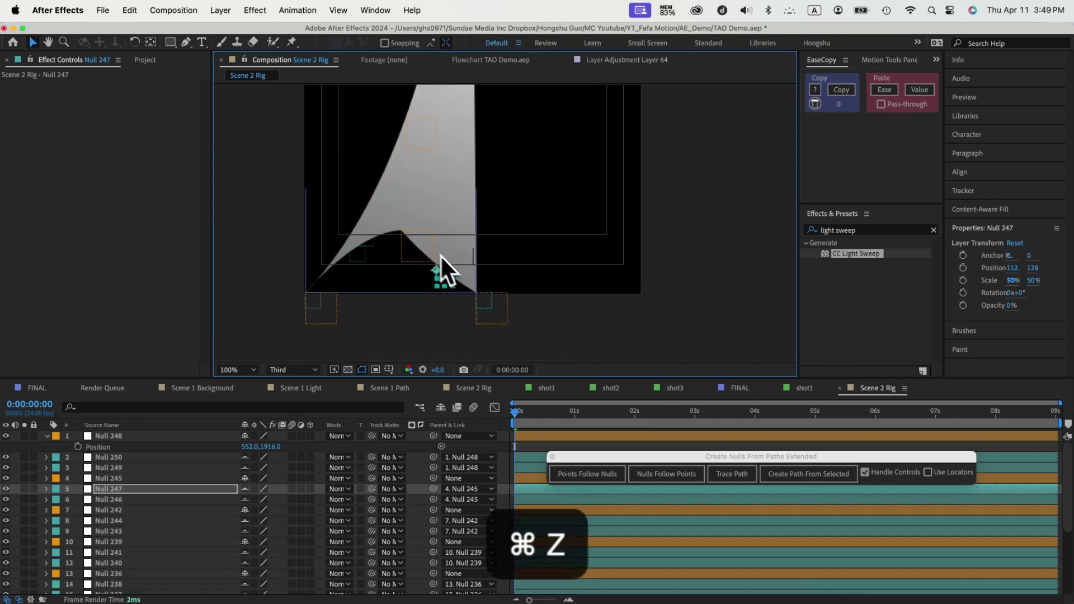
pyautogui.press('super+z')
pyautogui.moveTo(454, 267); pyautogui.dragTo(464, 243)
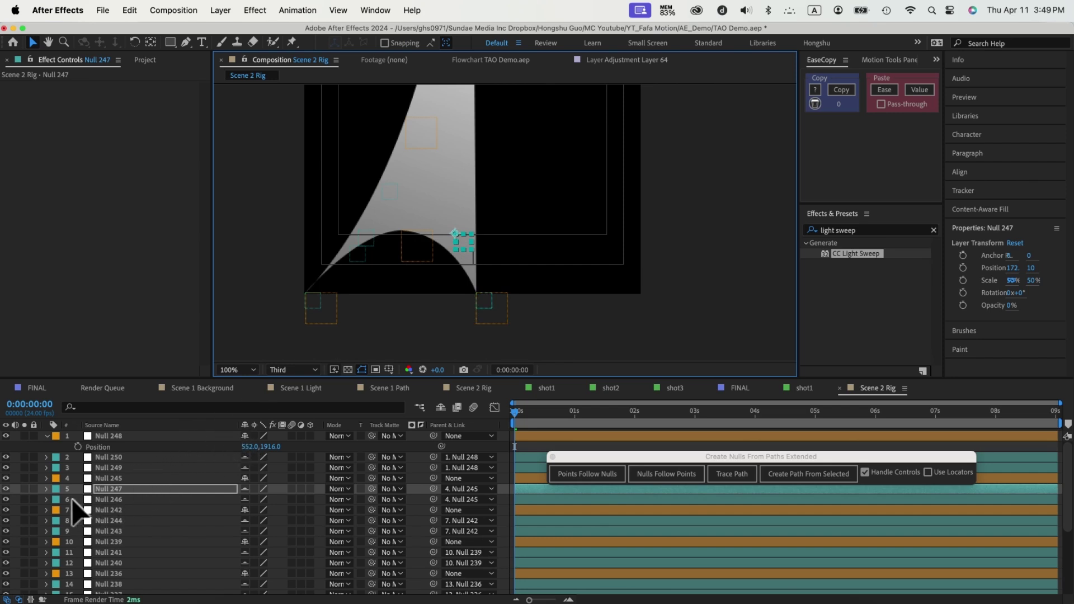
# Undo the moves of handle Null 247 and Null 245 until the shape's bottom edge is straight
pyautogui.press('super+z')
pyautogui.press('super+z')
pyautogui.press('super+z')
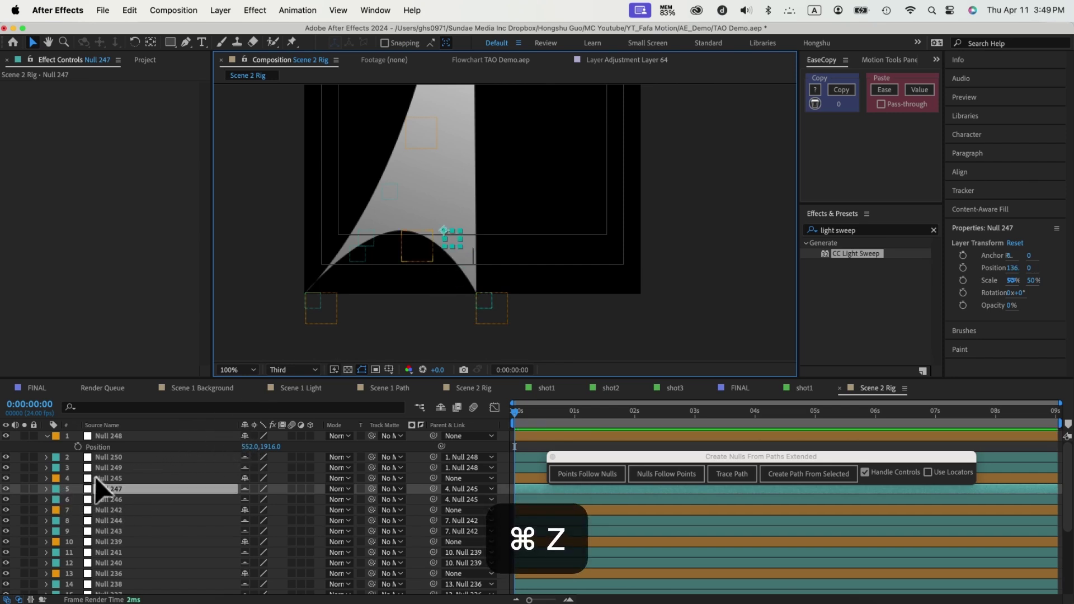
pyautogui.press('super+z')
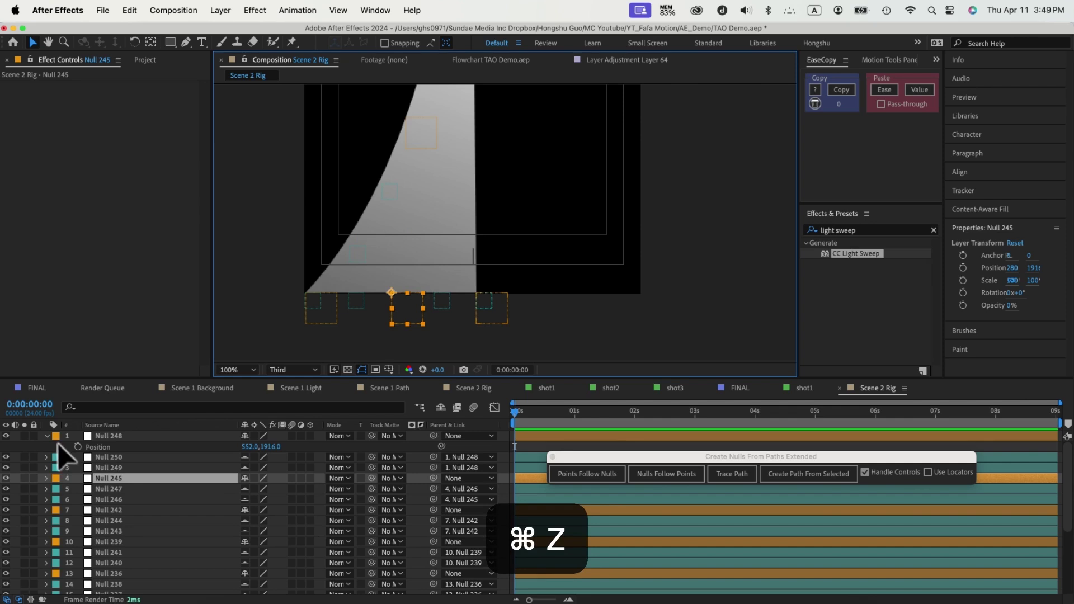
# Select all the teal-labelled handle nulls as a label group and hide the shy layers in the timeline
pyautogui.click(123, 458)
pyautogui.keyDown('shift'); pyautogui.click(119, 468); pyautogui.keyUp('shift')
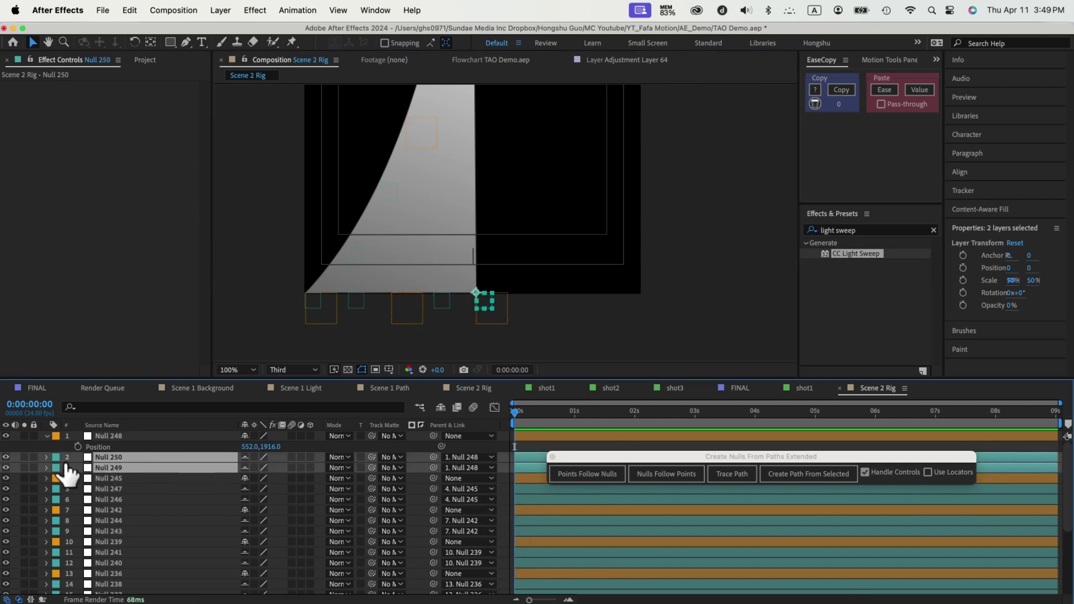
pyautogui.click(56, 467)
pyautogui.press('Escape')
pyautogui.click(118, 457)
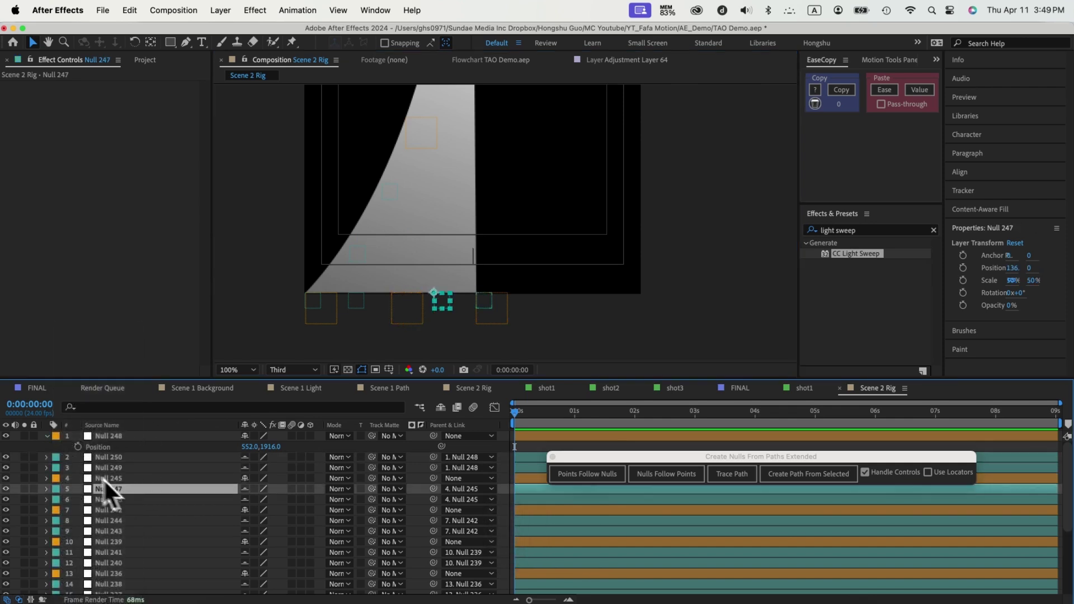
pyautogui.click(56, 457)
pyautogui.click(101, 334)
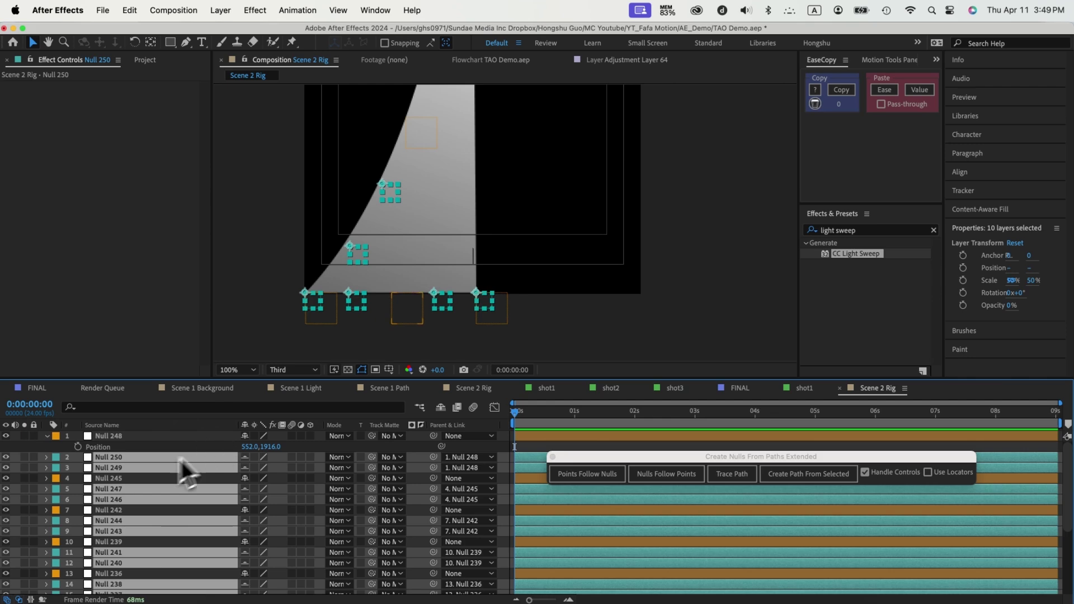
pyautogui.click(439, 412)
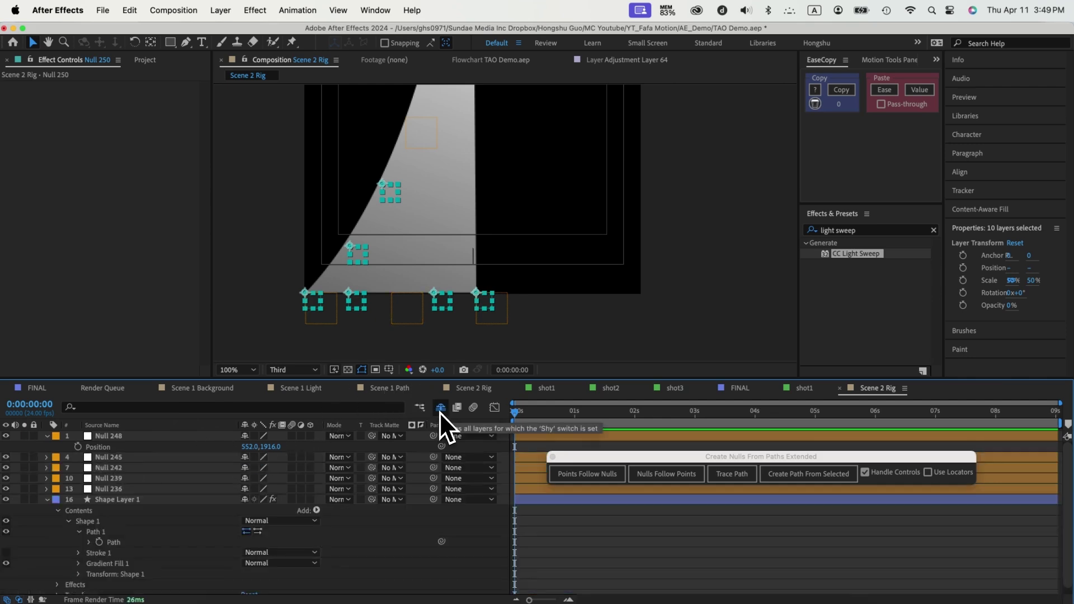
# Collapse Shape Layer 1 and add a Position keyframe at 0:00:00:00 to Null 236, the null at the shape's tip
pyautogui.click(120, 488)
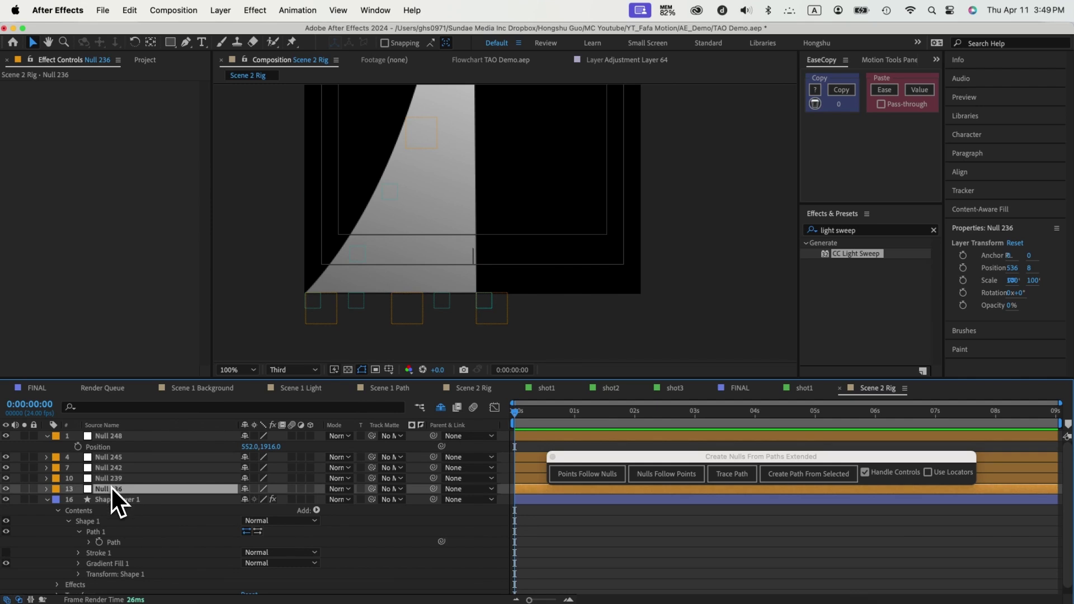
pyautogui.press('super+minus')
pyautogui.press('super+equal')
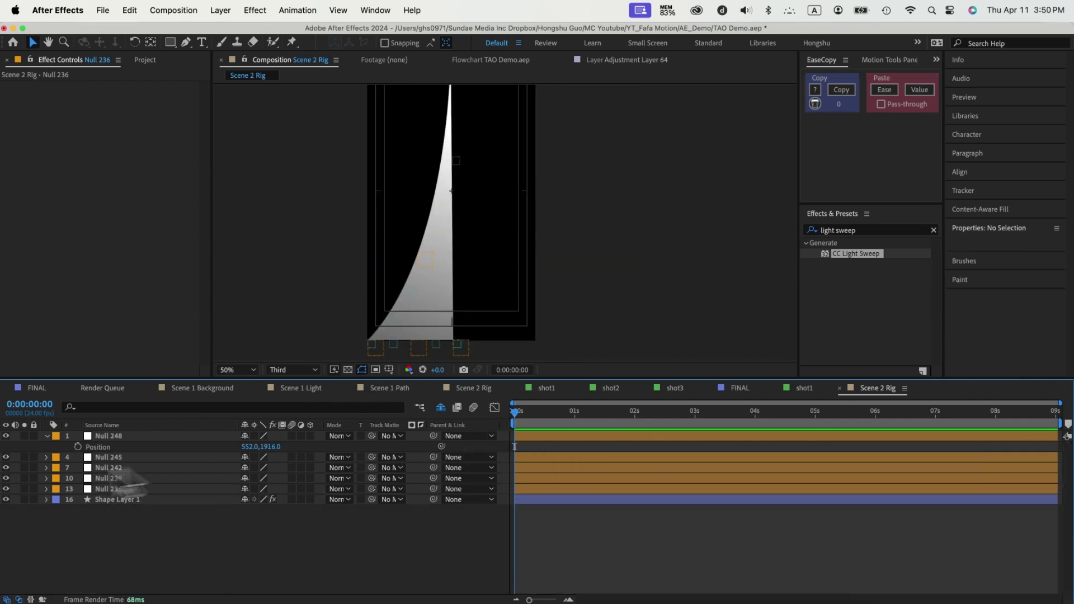
pyautogui.press('h')
pyautogui.moveTo(535, 359); pyautogui.dragTo(520, 312)
pyautogui.click(146, 468)
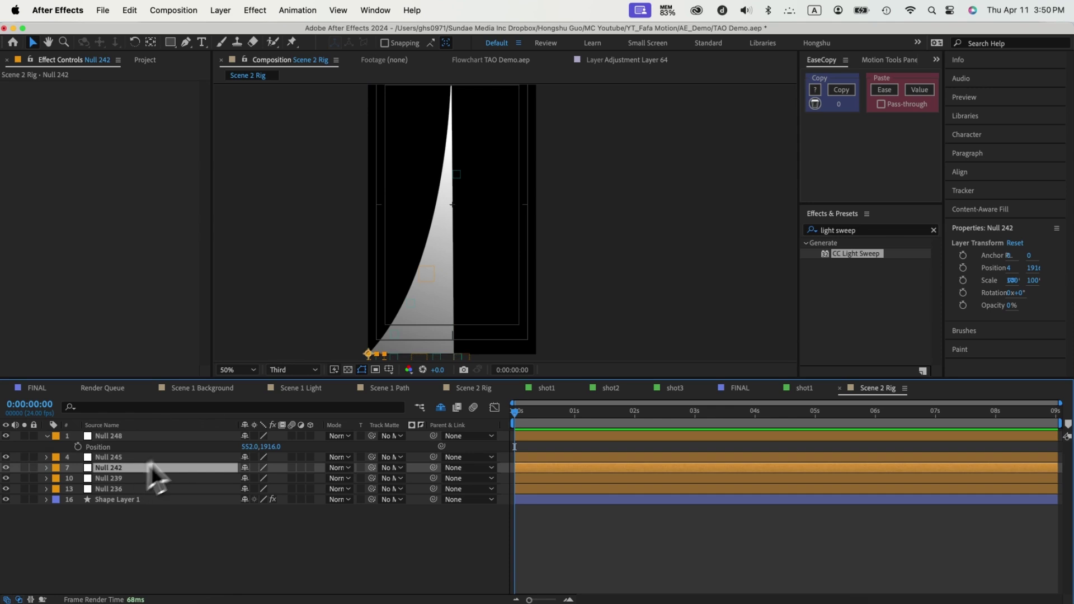
pyautogui.moveTo(540, 269); pyautogui.dragTo(532, 259)
pyautogui.press('v')
pyautogui.click(122, 479)
pyautogui.click(120, 489)
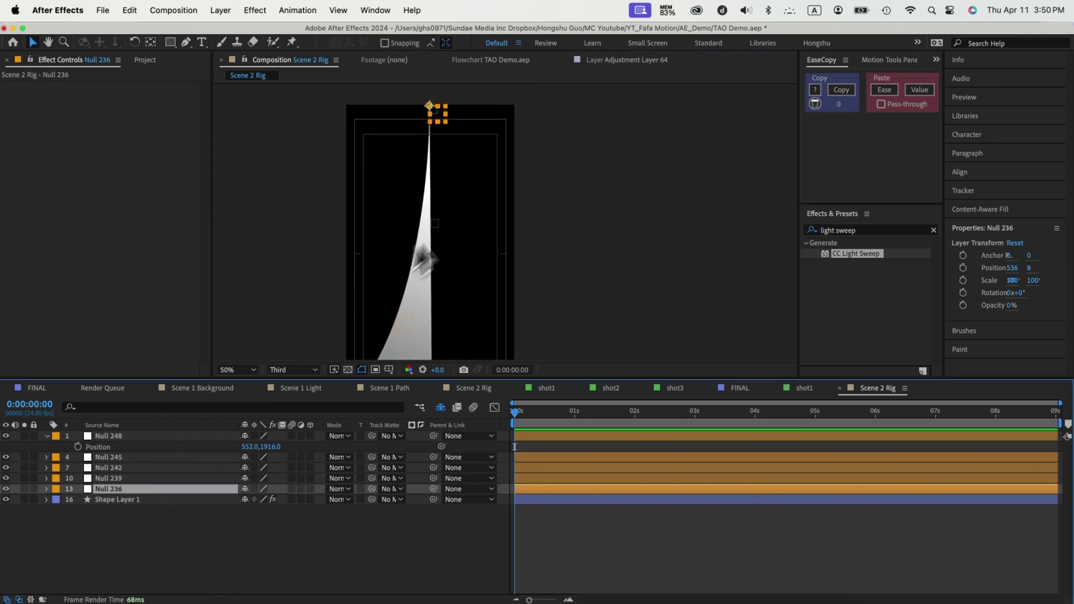
pyautogui.moveTo(444, 228); pyautogui.dragTo(442, 207)
pyautogui.press('p')
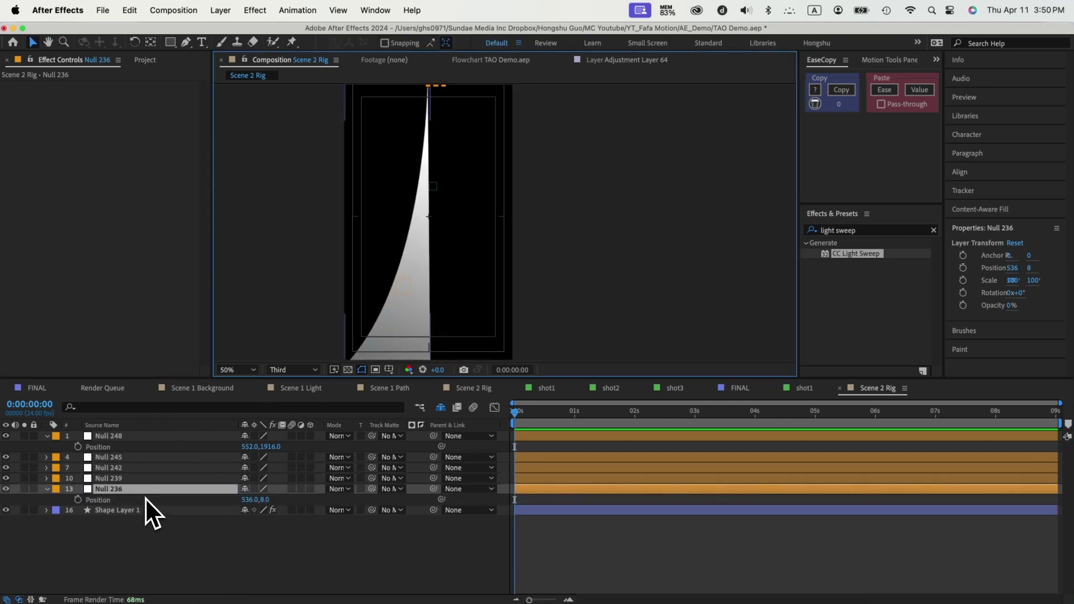
pyautogui.click(77, 500)
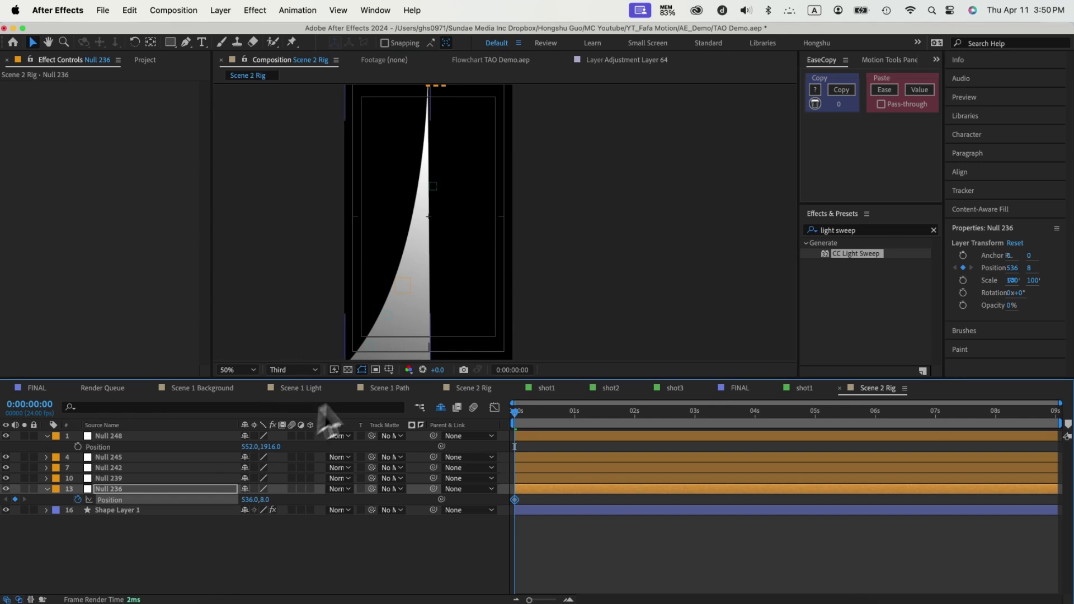
# Move Null 236 straight down to position 536, 1340 to shorten the shape, undoing an accidental scaling of the null
pyautogui.moveTo(473, 191); pyautogui.dragTo(470, 211)
pyautogui.moveTo(433, 113); pyautogui.dragTo(426, 299)
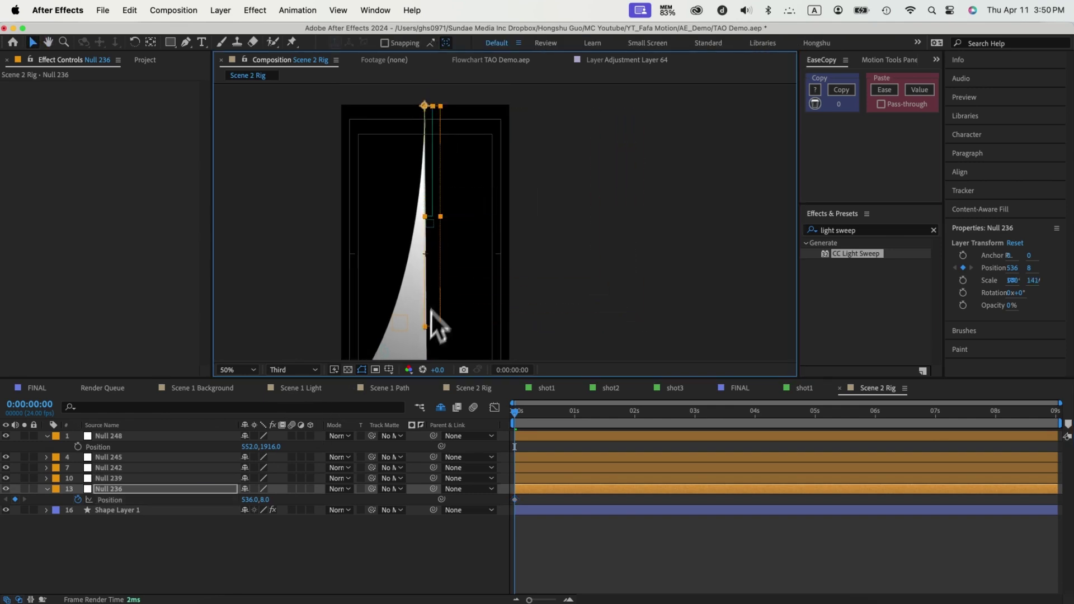
pyautogui.press('super+z')
pyautogui.moveTo(448, 188); pyautogui.dragTo(428, 320)
pyautogui.press('super+equal')
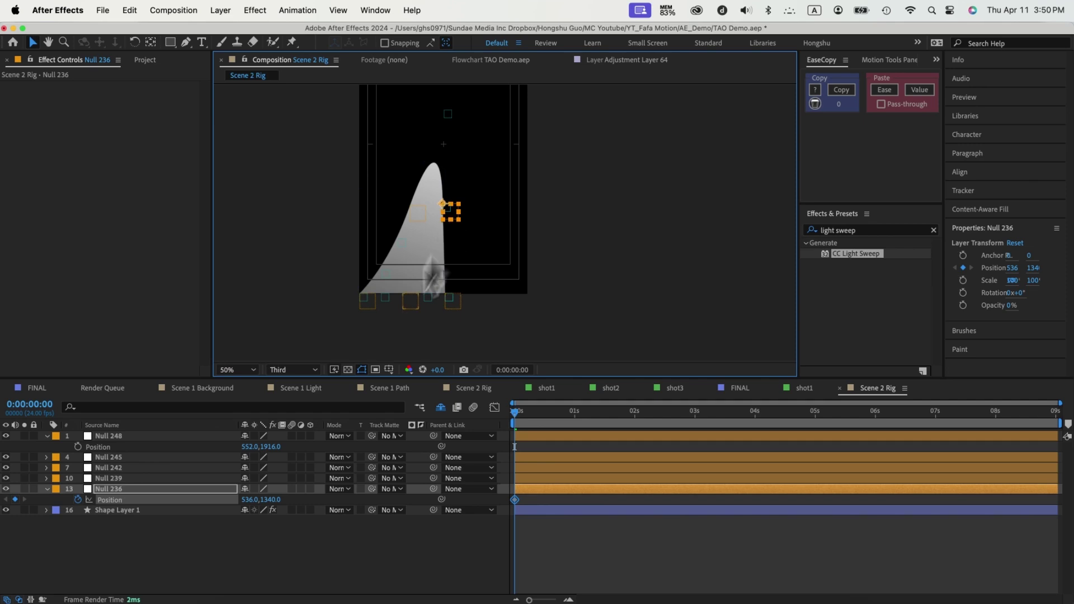
# Move Null 239 down to about 354, 1721 to bend the shape's left edge inward, undoing a misplaced move of the base nulls
pyautogui.click(116, 478)
pyautogui.moveTo(407, 230); pyautogui.dragTo(424, 250)
pyautogui.press('super+z')
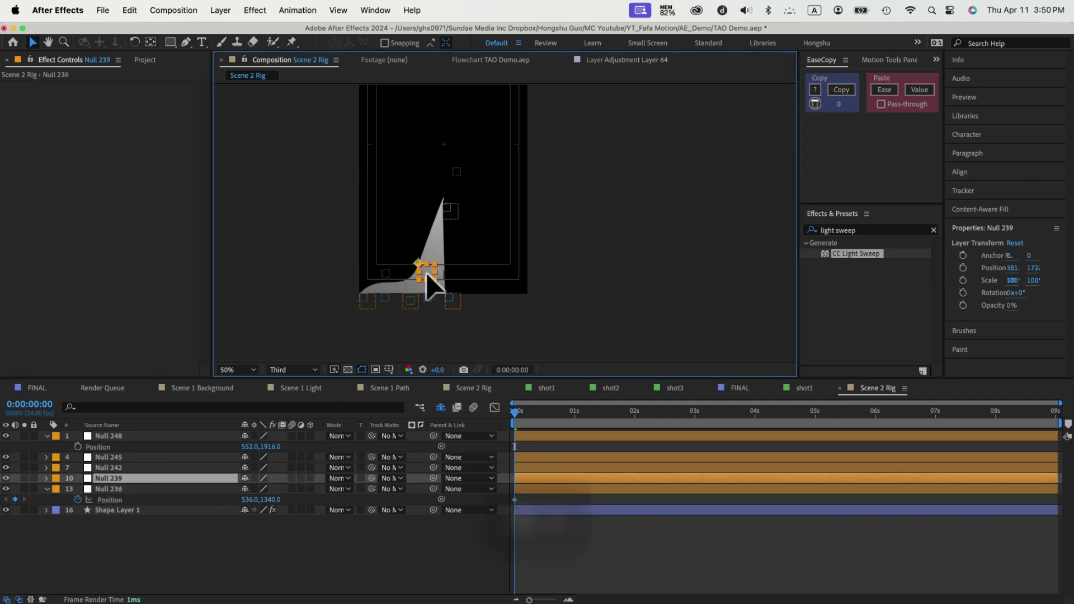
pyautogui.click(428, 312)
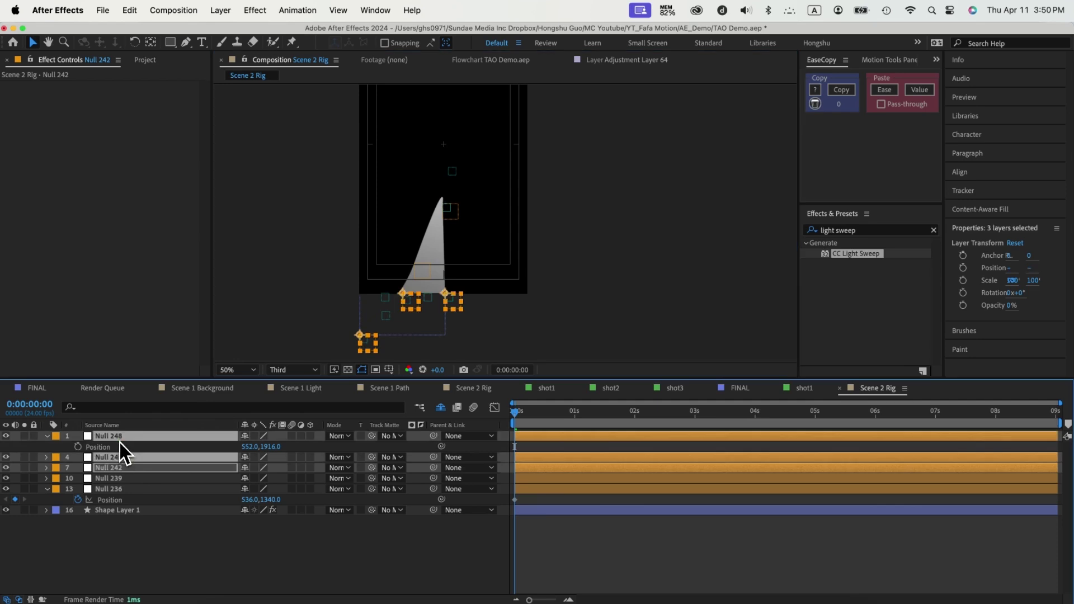
pyautogui.press('super+z')
pyautogui.press('super+z')
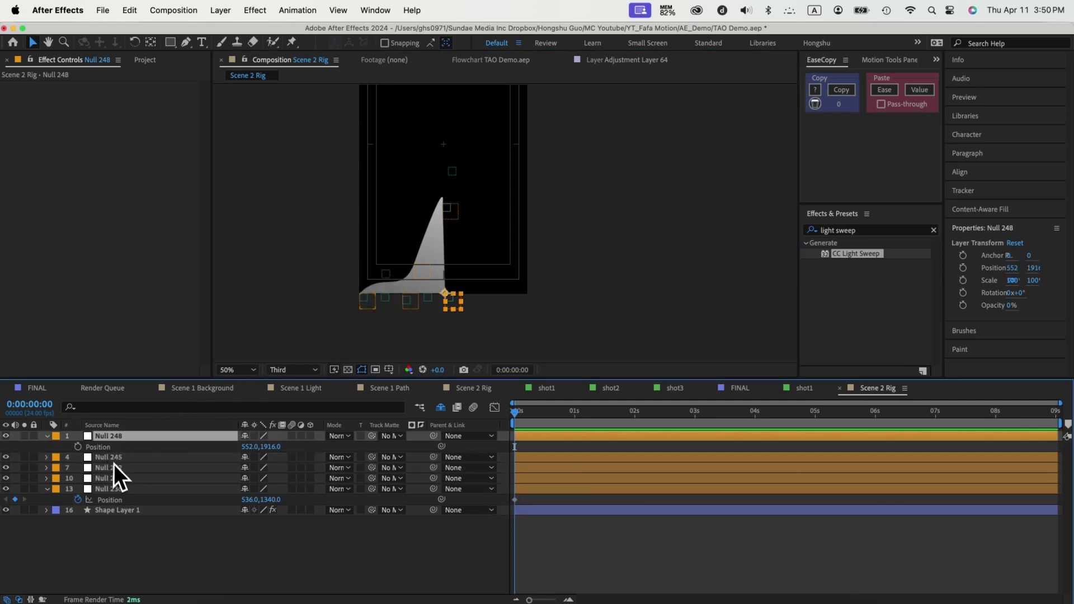
# Lower base nulls 248, 245 and 242 together to Y 2224 and raise tip Null 236 to 536, 1200
pyautogui.keyDown('shift'); pyautogui.click(112, 468); pyautogui.keyUp('shift')
pyautogui.moveTo(452, 302); pyautogui.dragTo(455, 354)
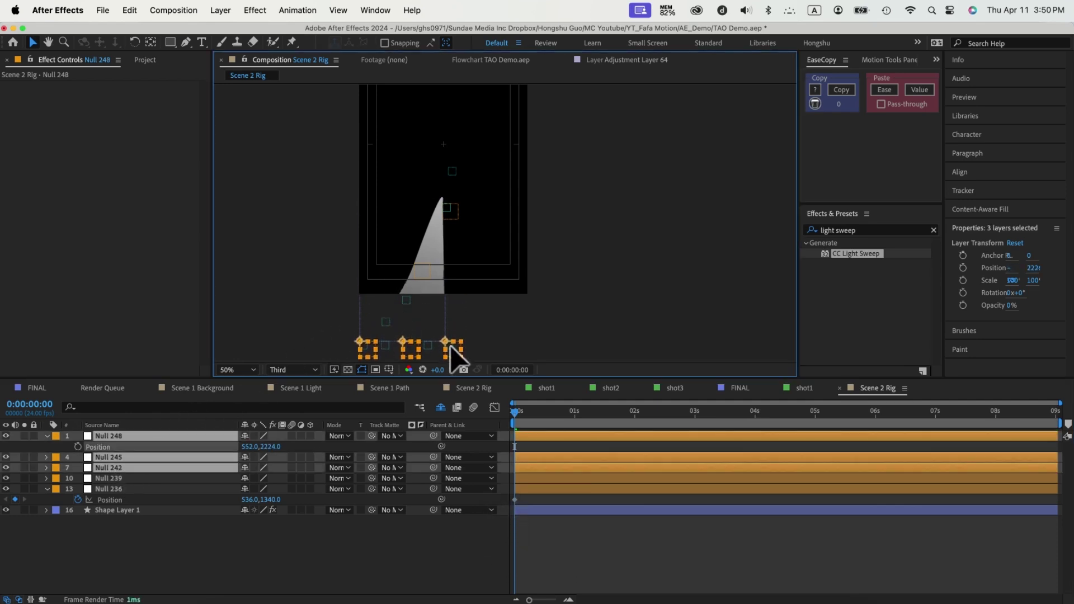
pyautogui.moveTo(452, 211); pyautogui.dragTo(451, 189)
# Add Position keyframes at 0:00:00:00 to all five orange nulls and reveal their Position properties
pyautogui.click(146, 435)
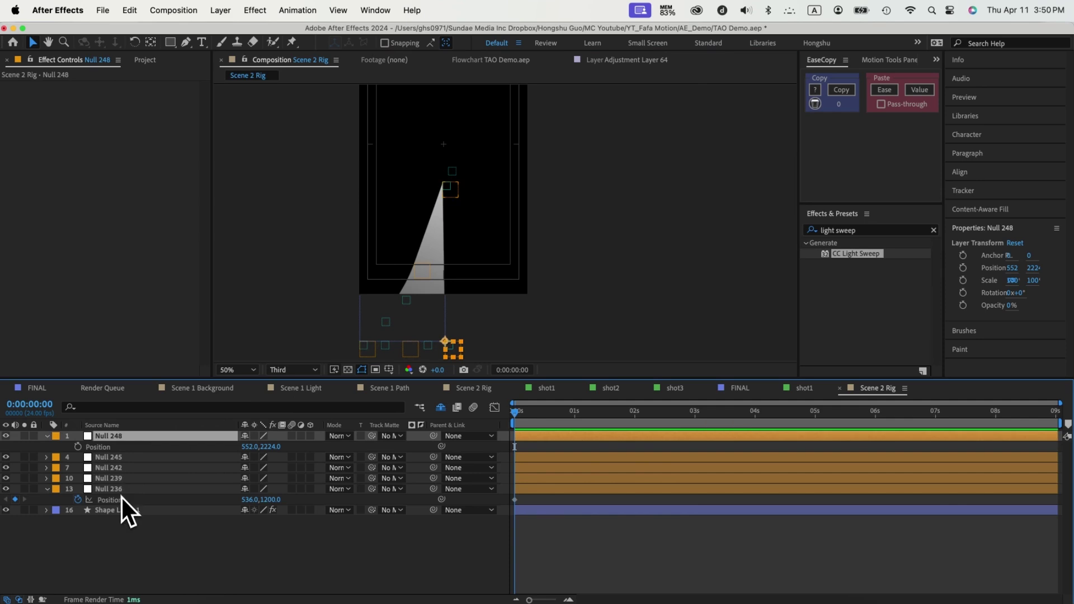
pyautogui.keyDown('shift'); pyautogui.click(117, 479); pyautogui.keyUp('shift')
pyautogui.keyDown('shift'); pyautogui.click(116, 487); pyautogui.keyUp('shift')
pyautogui.press('p')
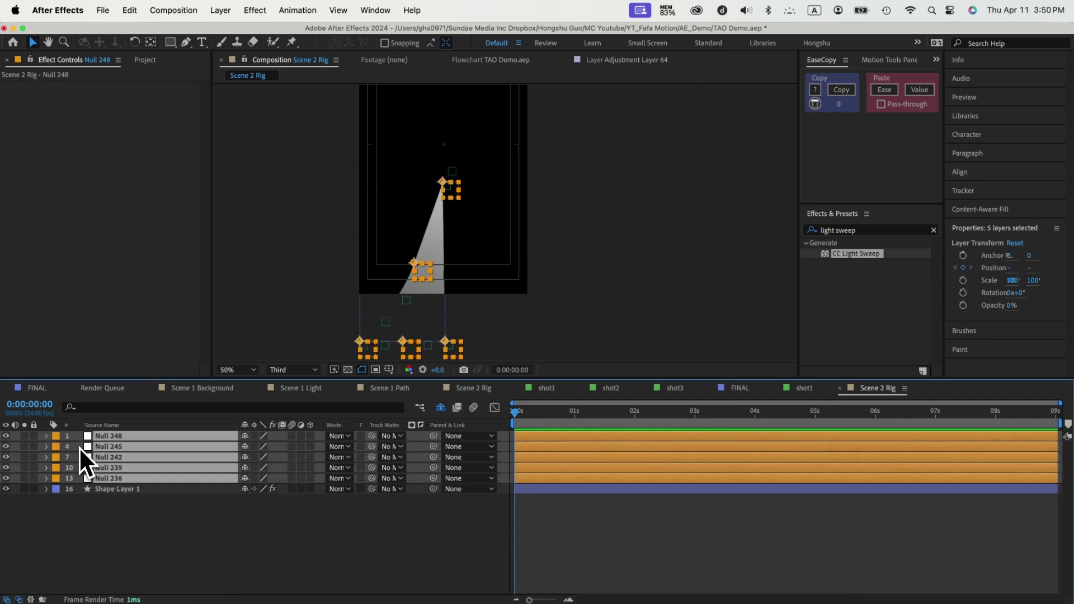
pyautogui.press('p')
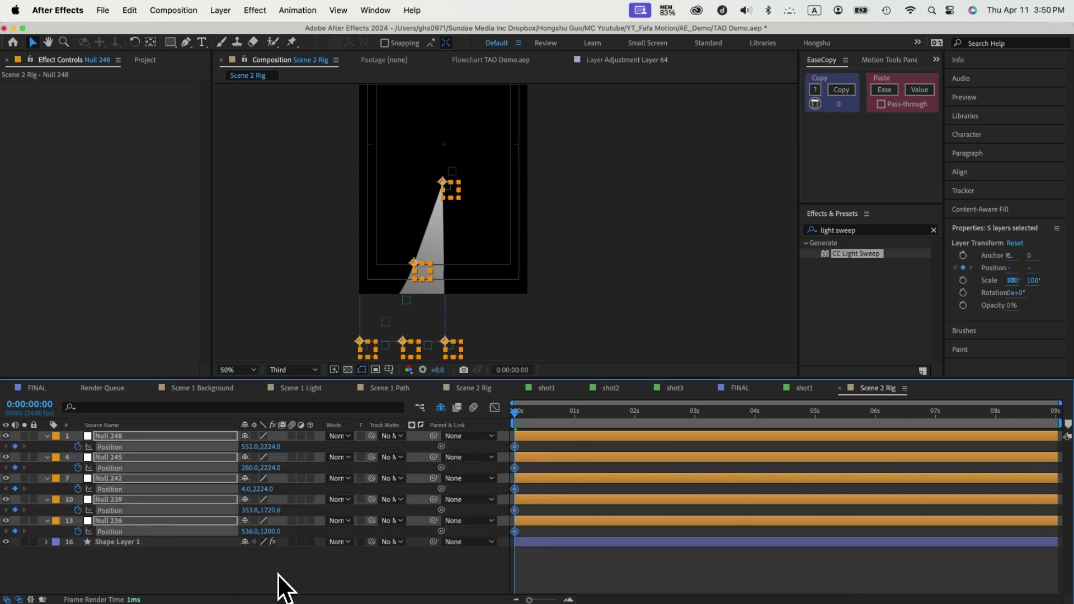
# At 0:00:00:10, raise Null 248, Null 245 and Null 242 together to Y 1928
pyautogui.press('super+shift+Right')
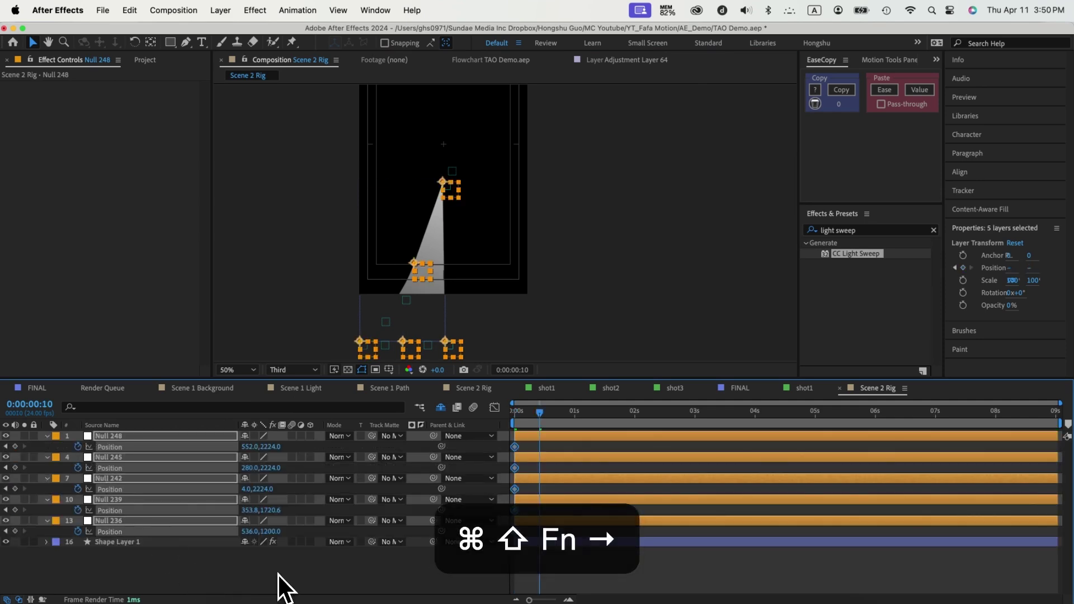
pyautogui.click(280, 576)
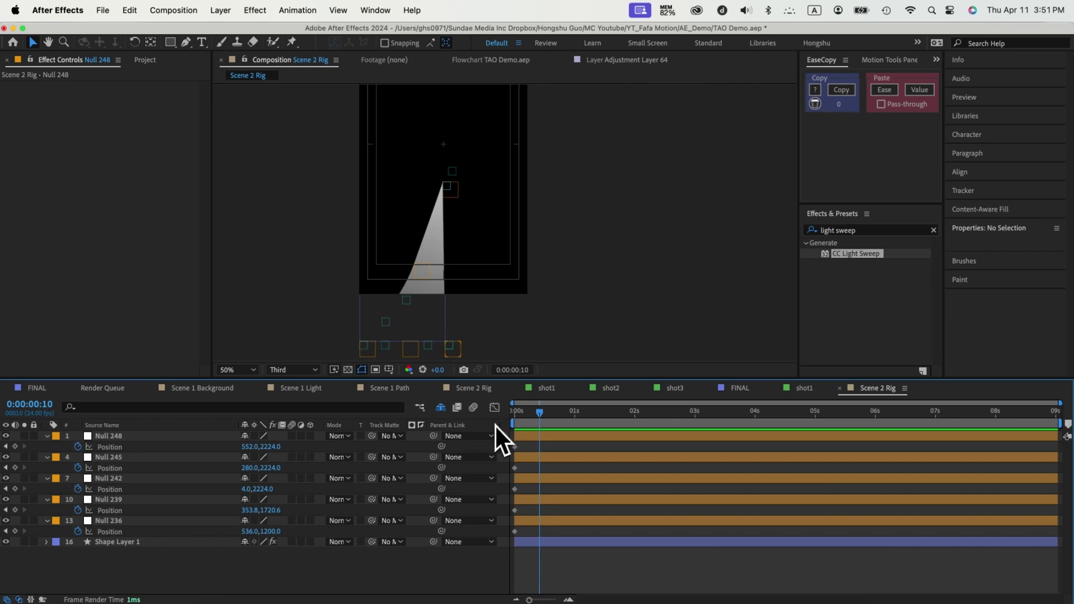
pyautogui.click(131, 436)
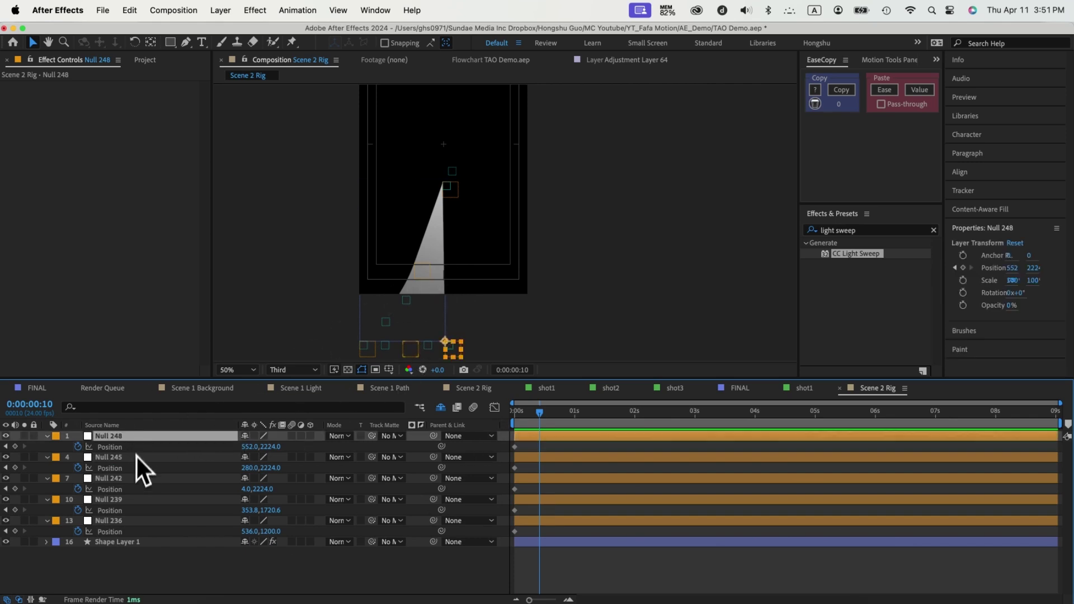
pyautogui.keyDown('shift'); pyautogui.click(133, 478); pyautogui.keyUp('shift')
pyautogui.moveTo(453, 351); pyautogui.dragTo(444, 307)
# At 0:00:00:10, raise Null 236 to 536, 0 and move Null 239 to 297.8, 1300.6
pyautogui.click(109, 520)
pyautogui.moveTo(445, 185); pyautogui.dragTo(442, 101)
pyautogui.click(115, 499)
pyautogui.moveTo(545, 262); pyautogui.dragTo(540, 224)
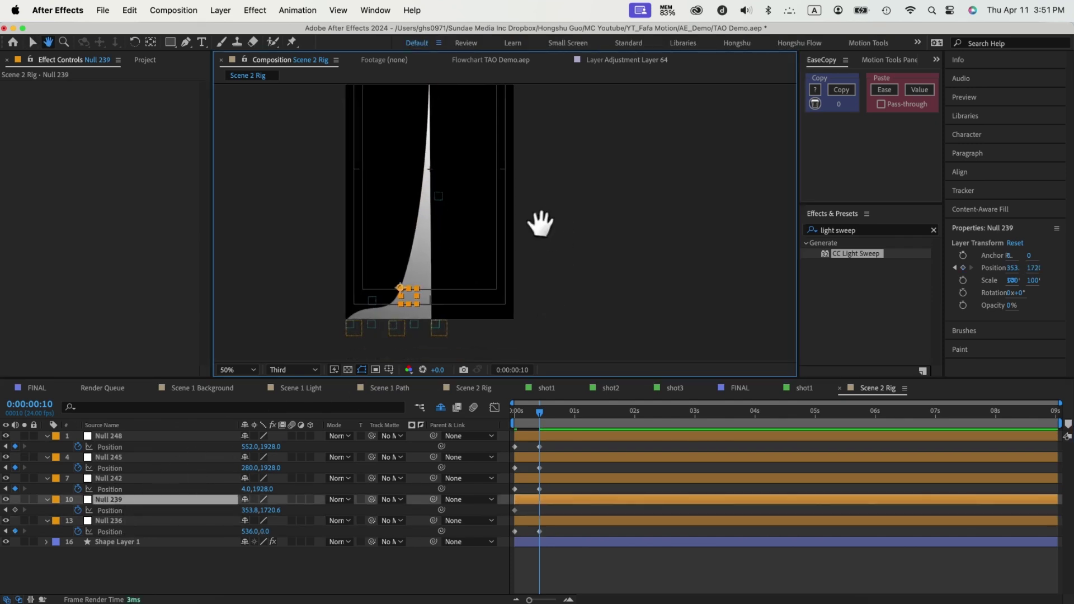
pyautogui.moveTo(401, 302); pyautogui.dragTo(408, 216)
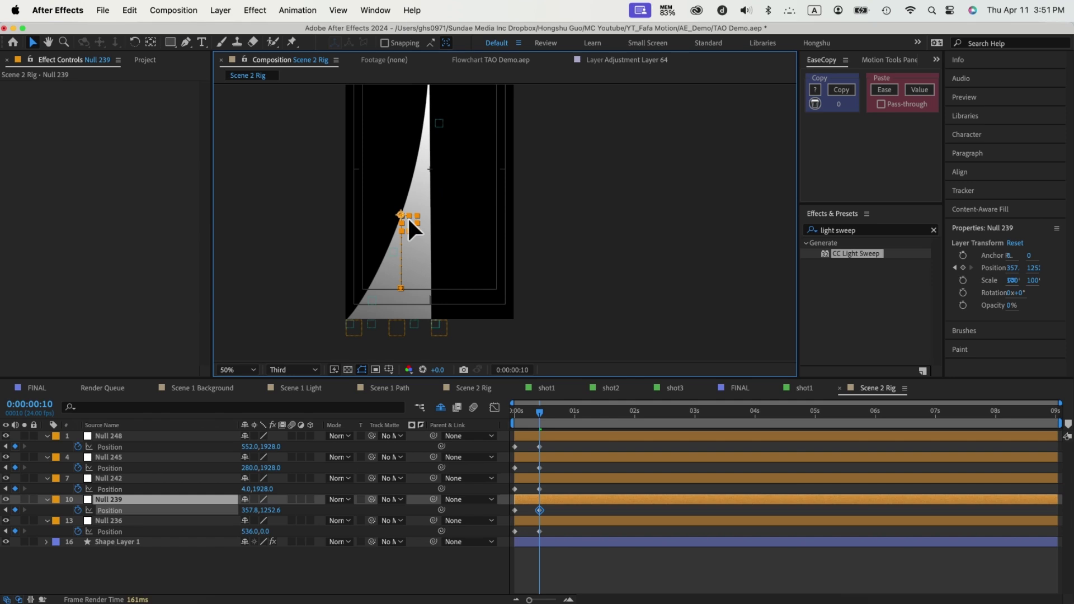
pyautogui.moveTo(575, 300); pyautogui.dragTo(600, 364)
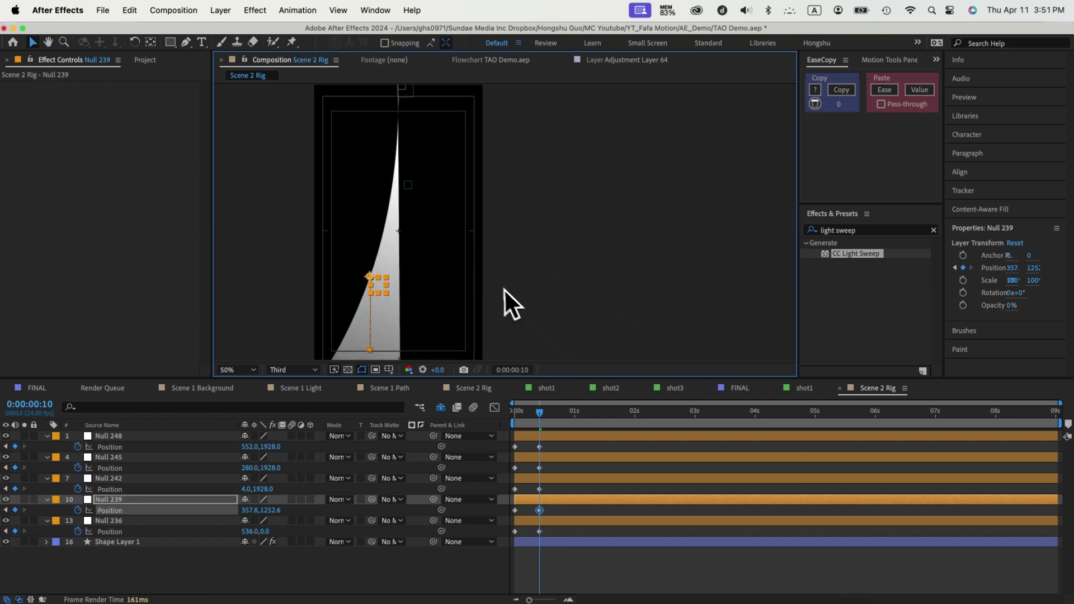
pyautogui.scroll(1, 507, 302)
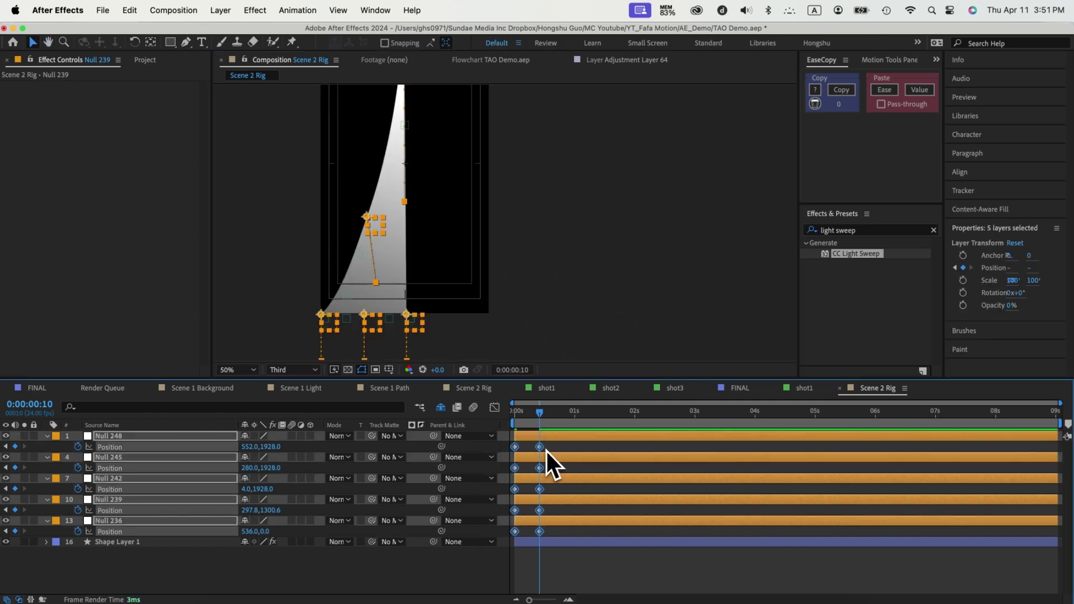
# Apply Easy Ease to all Position keyframes of the five nulls
pyautogui.rightClick(546, 451)
pyautogui.moveTo(588, 600)
pyautogui.click(722, 514)
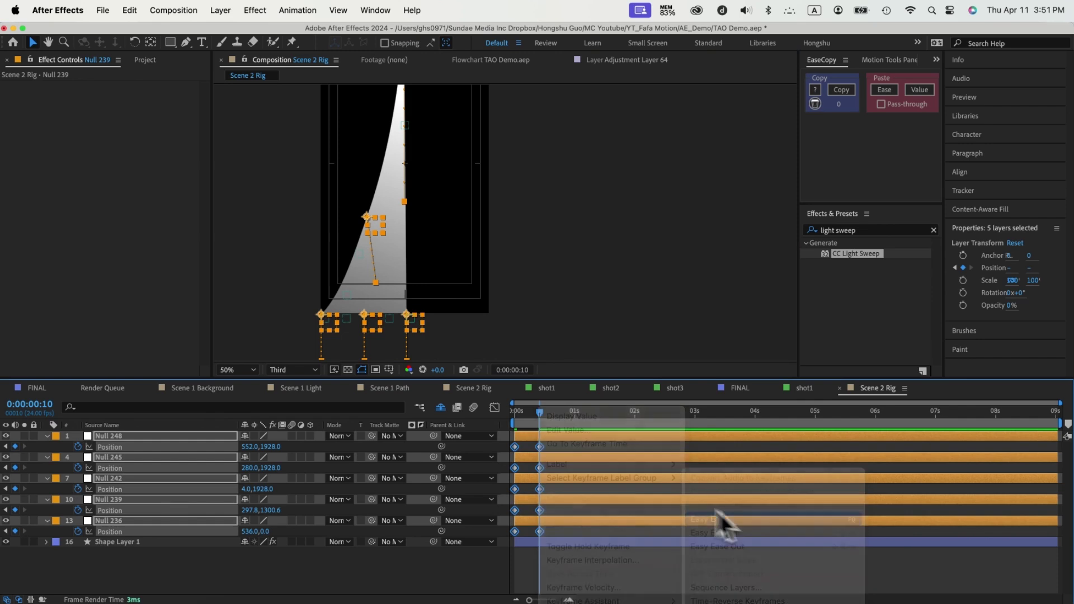
# Reshape the nulls' speed graph so the motion starts fast and slows gradually into the last keyframe, and preview it
pyautogui.click(495, 408)
pyautogui.click(753, 586)
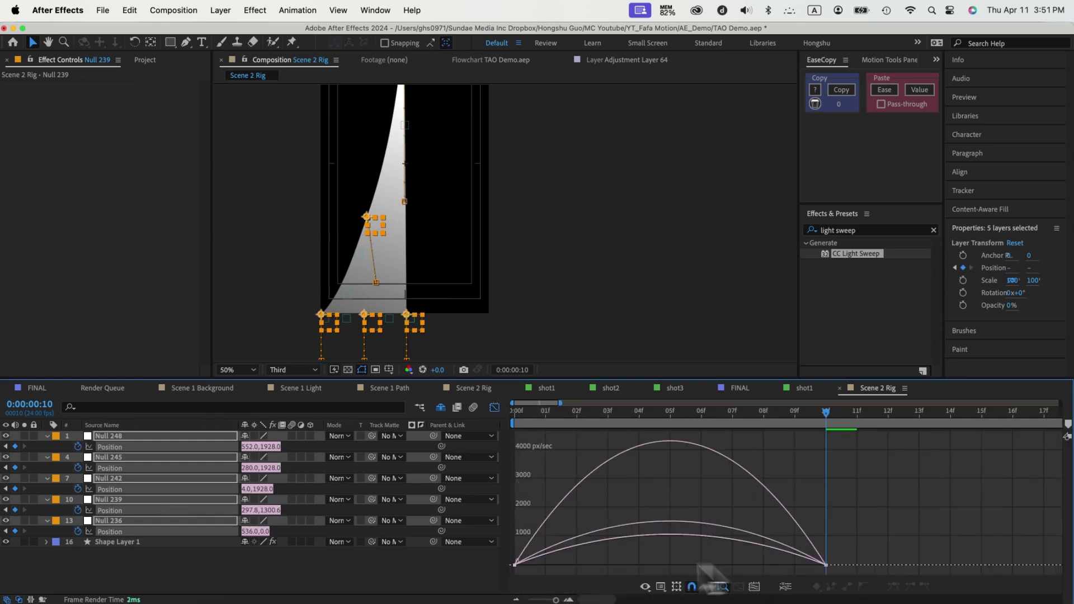
pyautogui.moveTo(519, 567); pyautogui.dragTo(674, 565)
pyautogui.press('Home')
pyautogui.press('space')
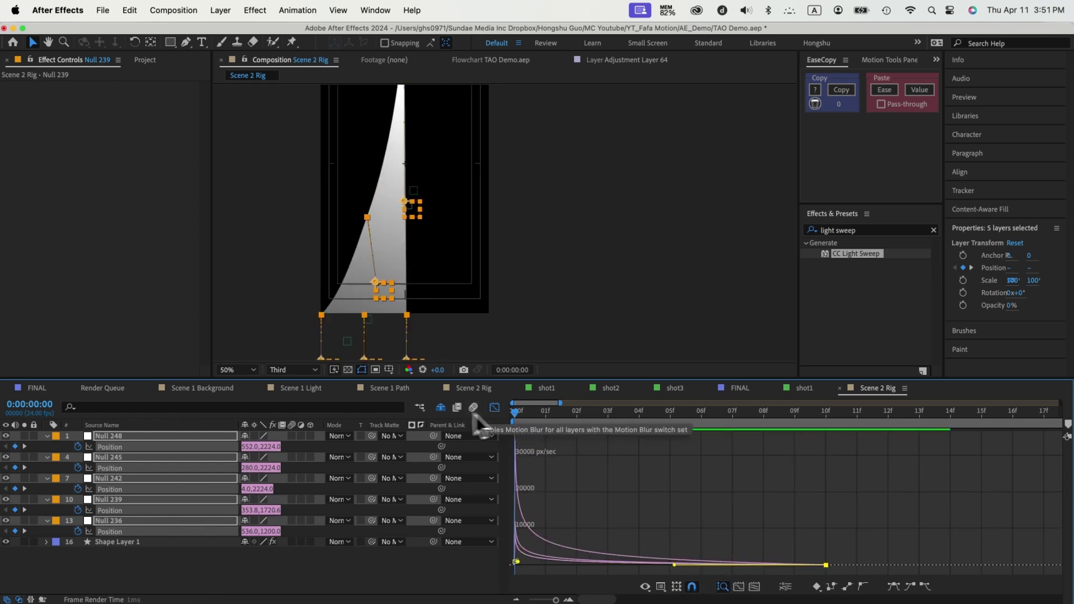
# Lower Null 239's starting Position keyframe to 361.8, 1816.6 and return from the graph editor to the layer bars
pyautogui.click(507, 428)
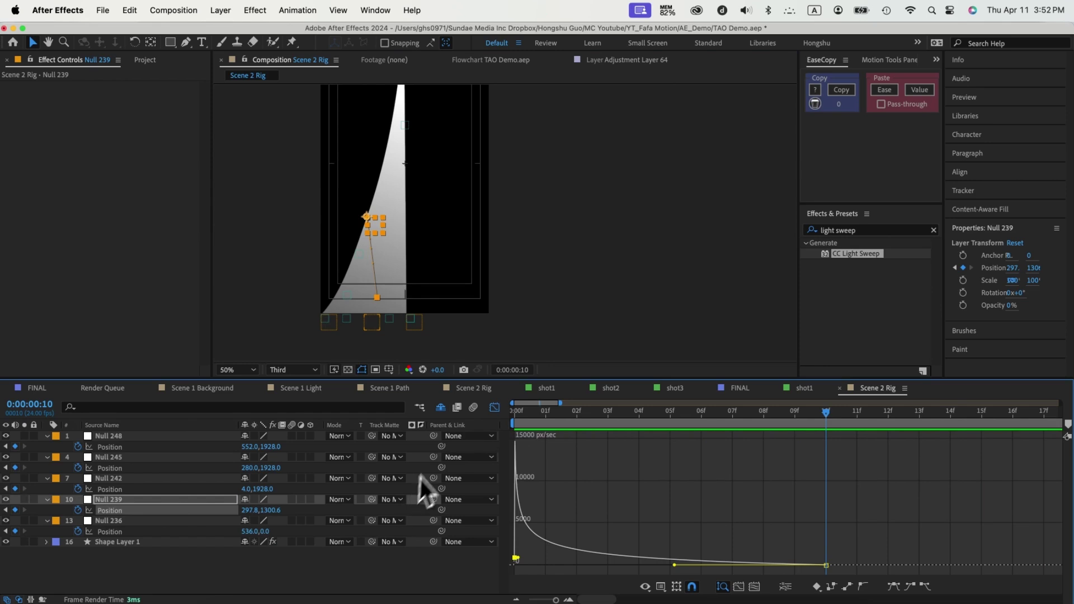
pyautogui.click(495, 406)
pyautogui.moveTo(557, 600); pyautogui.dragTo(547, 600)
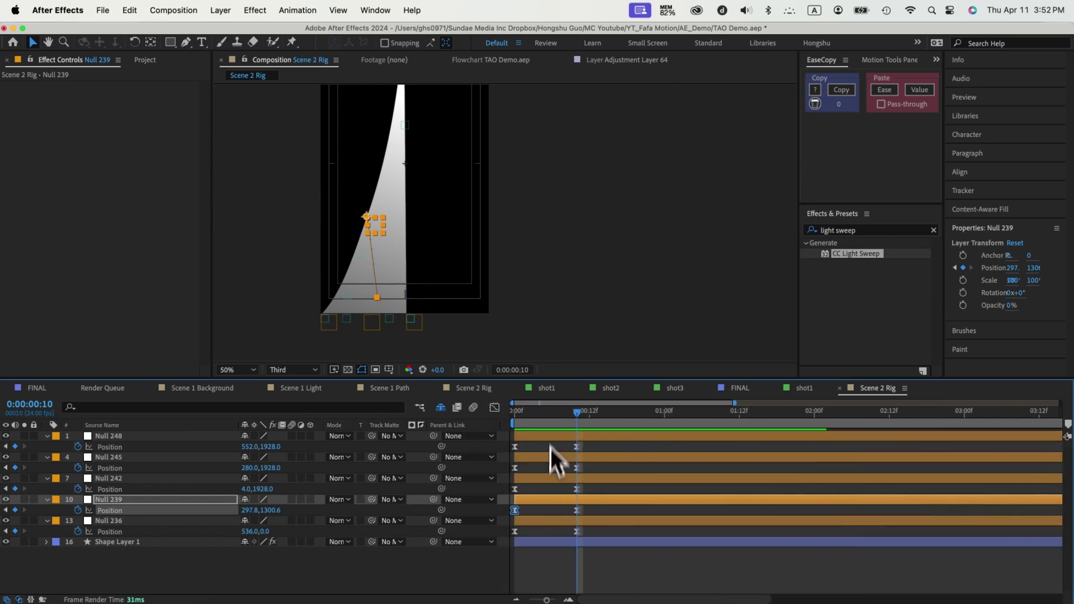
# Search the effects for Mirror and apply it to Shape Layer 1
pyautogui.click(117, 541)
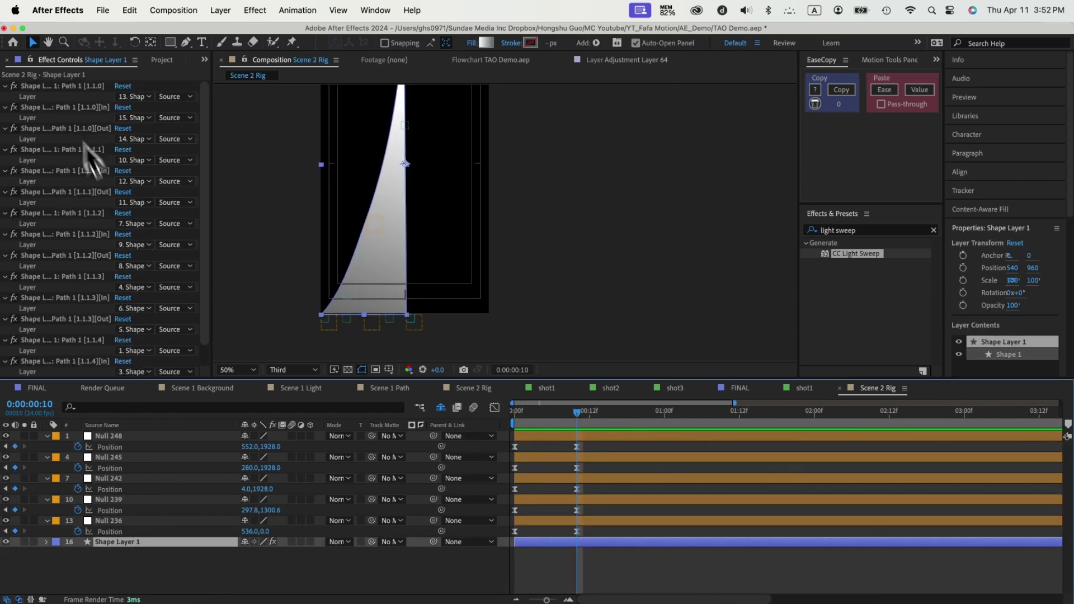
pyautogui.click(828, 230)
pyautogui.write('mirro')
pyautogui.doubleClick(840, 254)
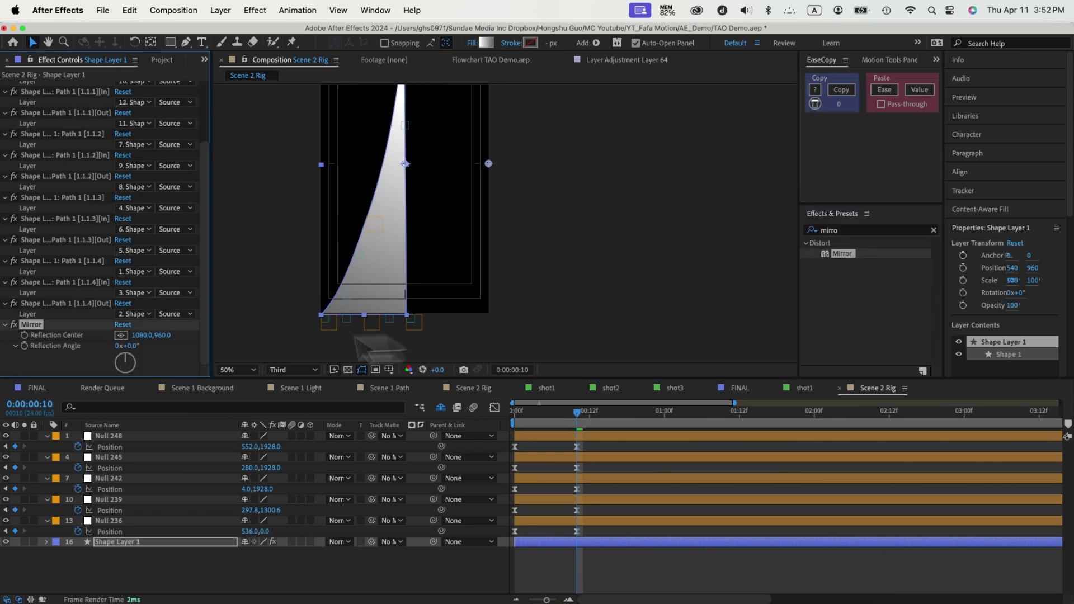
# Duplicate Shape Layer 1 and place the copy's Mirror reflection center on the shape's vertical edge at 544, 1940
pyautogui.press('super+d')
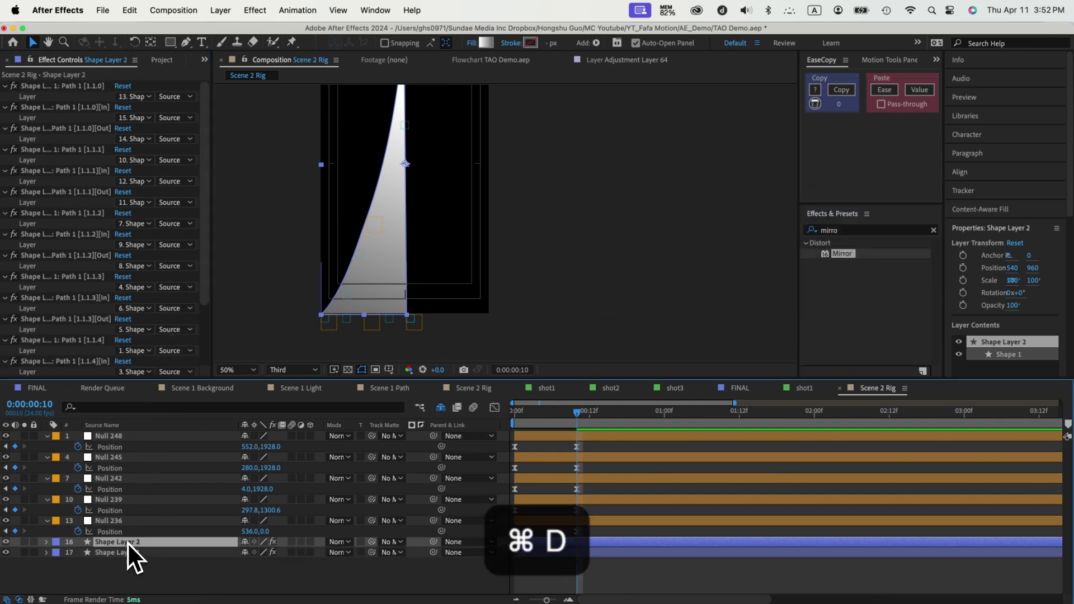
pyautogui.click(121, 335)
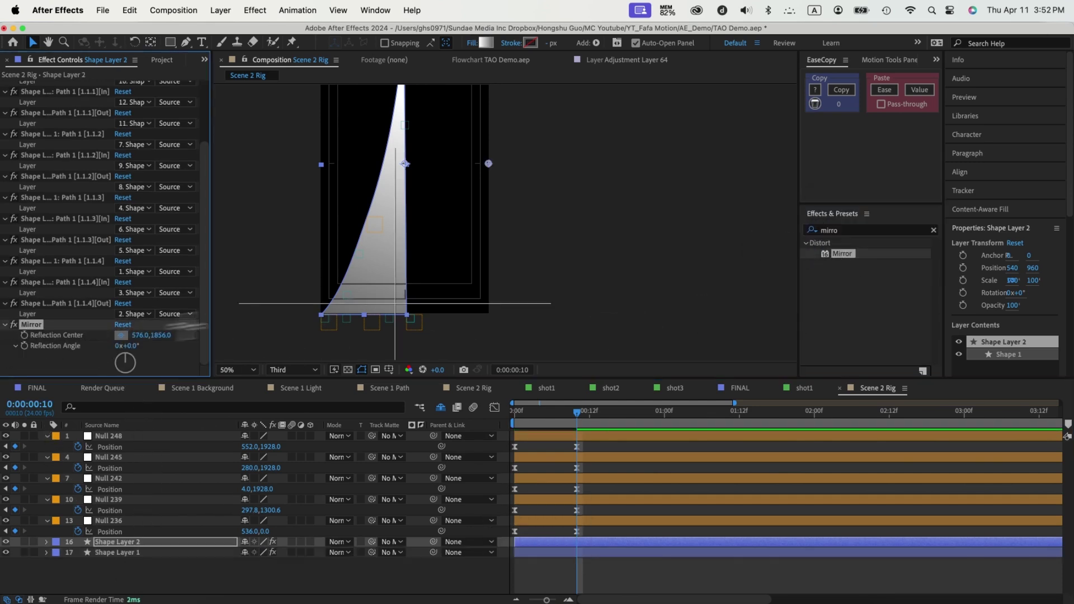
pyautogui.click(407, 317)
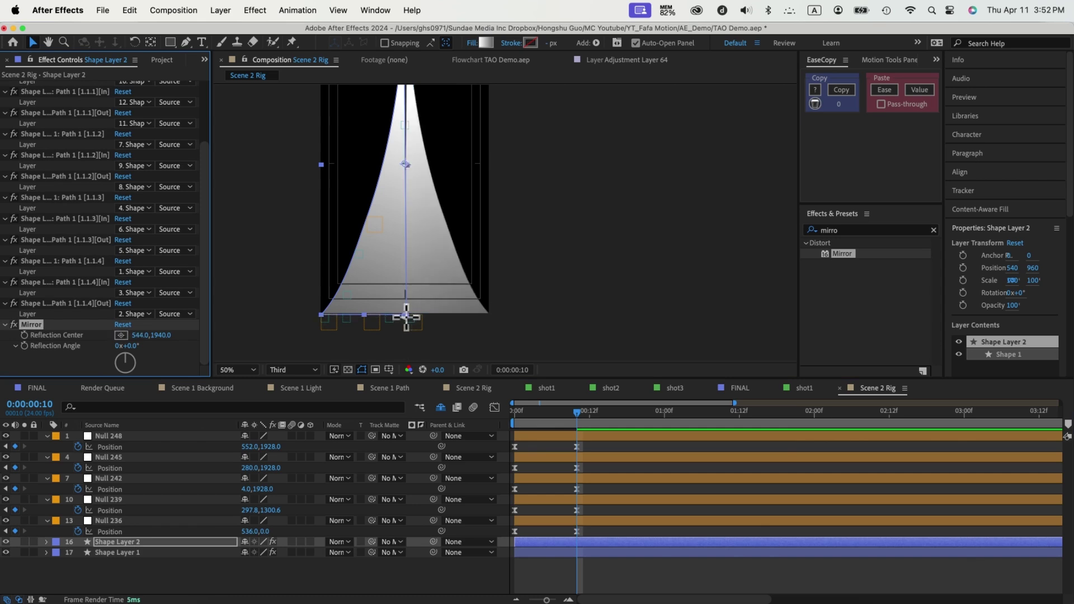
# Darken the gradient fill of Shape Layer 2 to dark grey tones
pyautogui.click(120, 544)
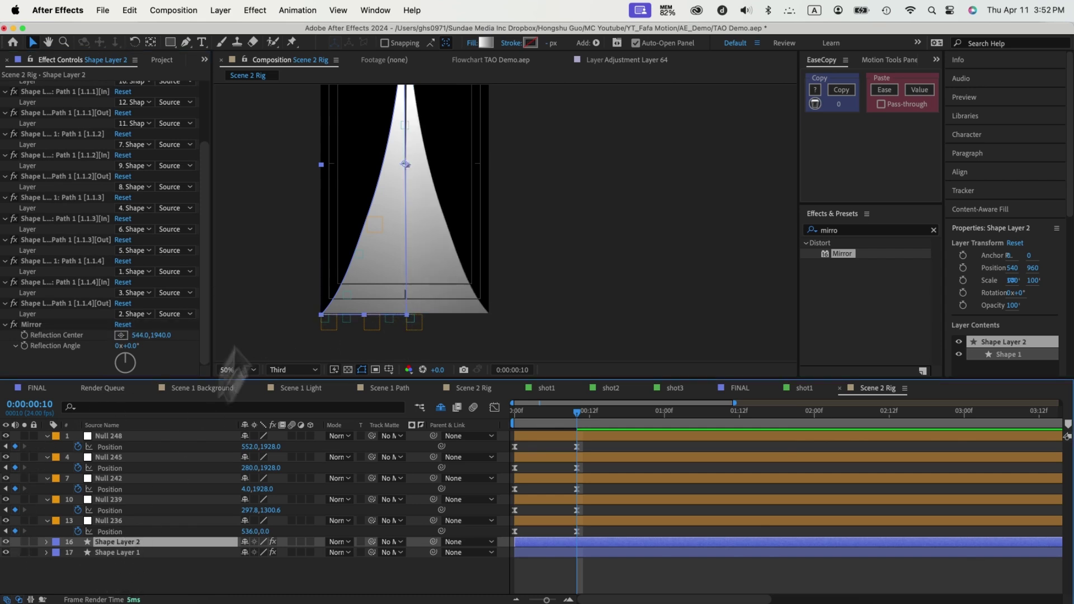
pyautogui.click(485, 43)
pyautogui.moveTo(550, 414); pyautogui.dragTo(556, 339)
pyautogui.click(626, 245)
pyautogui.moveTo(492, 314); pyautogui.dragTo(365, 430)
pyautogui.click(377, 245)
pyautogui.moveTo(393, 364); pyautogui.dragTo(365, 399)
pyautogui.click(684, 199)
pyautogui.click(139, 571)
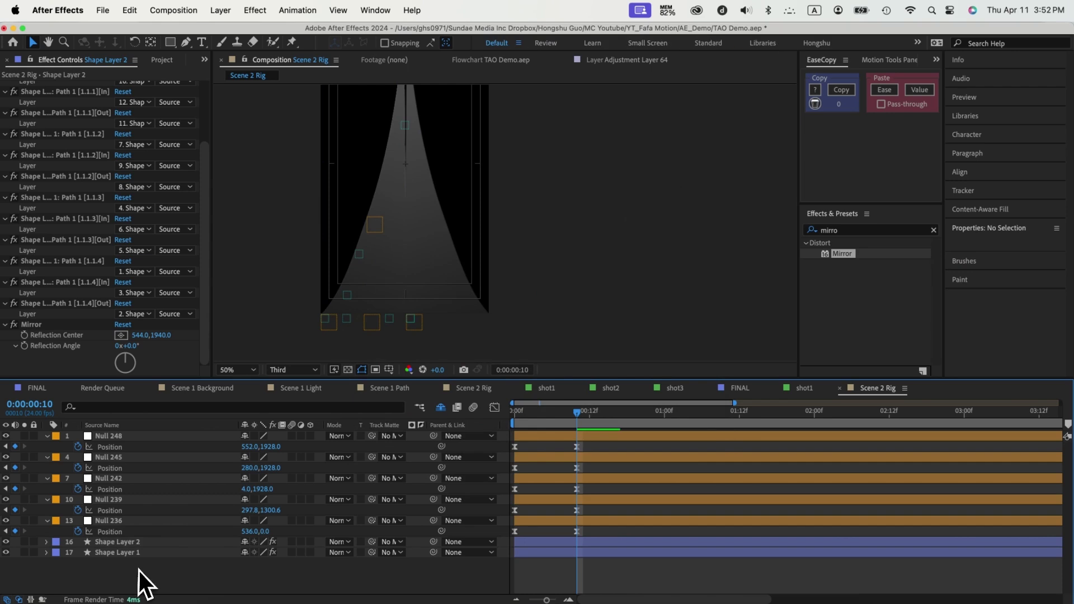
# Draw a rectangle on a new shape layer covering the composition from its vertical centre line past the right edge
pyautogui.click(119, 553)
pyautogui.click(120, 568)
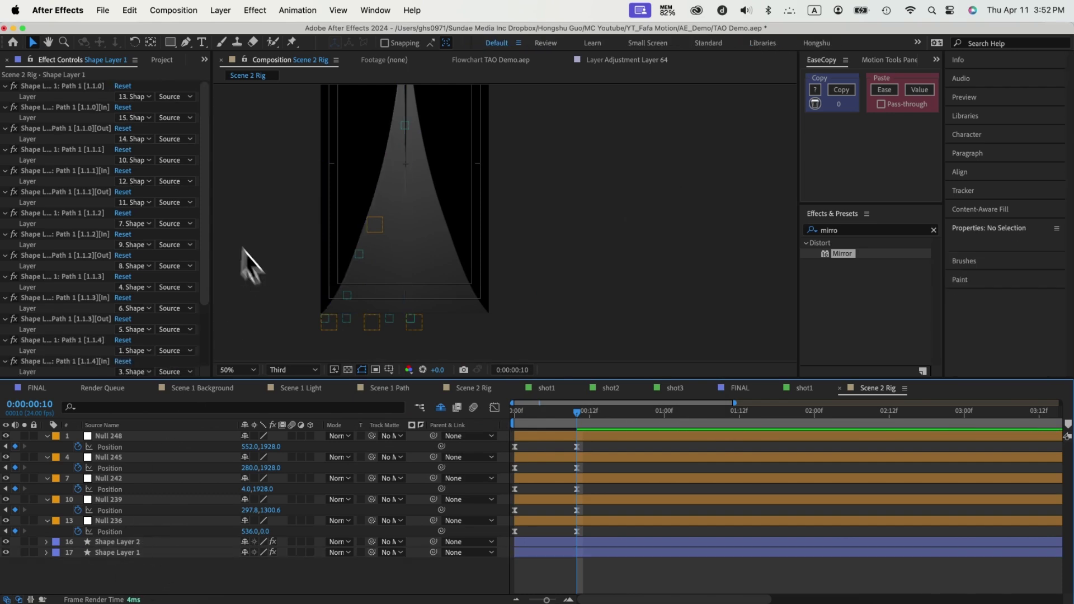
pyautogui.click(170, 42)
pyautogui.moveTo(405, 345); pyautogui.dragTo(536, 43)
pyautogui.moveTo(560, 155); pyautogui.dragTo(556, 271)
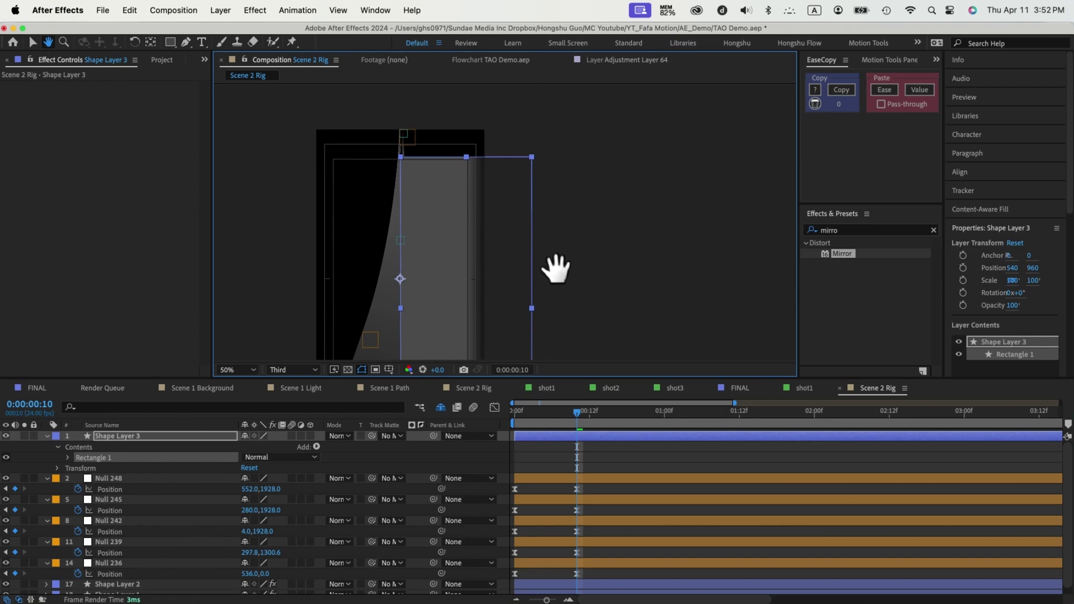
# Rename the new rectangle layer as Right Panel
pyautogui.press('v')
pyautogui.click(121, 440)
pyautogui.press('Return')
pyautogui.write('Right Panel')
pyautogui.press('Return')
# Apply the Set Matte effect to Shape Layer 2 and take the matte from the Right Panel layer
pyautogui.scroll(-1, 122, 441)
pyautogui.click(145, 581)
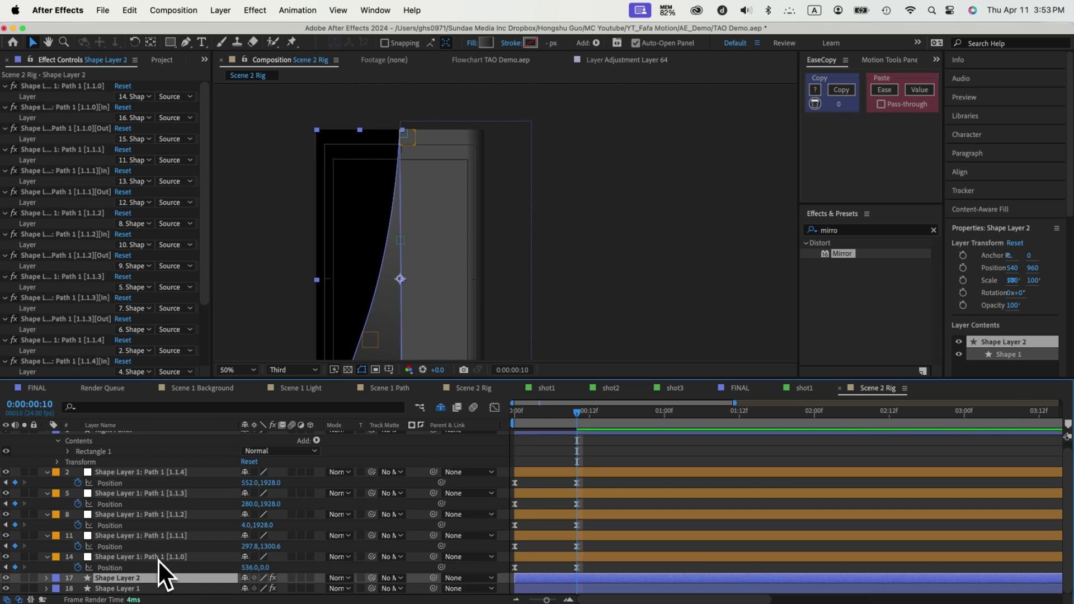
pyautogui.click(855, 232)
pyautogui.write('se')
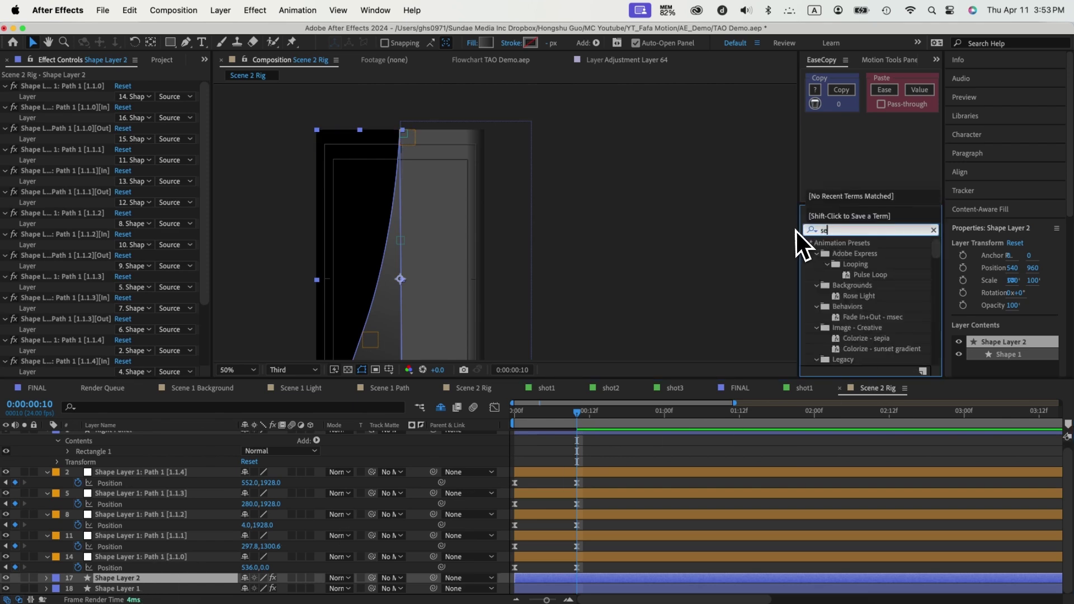
pyautogui.write('t matt')
pyautogui.moveTo(859, 253); pyautogui.dragTo(336, 285)
pyautogui.click(134, 317)
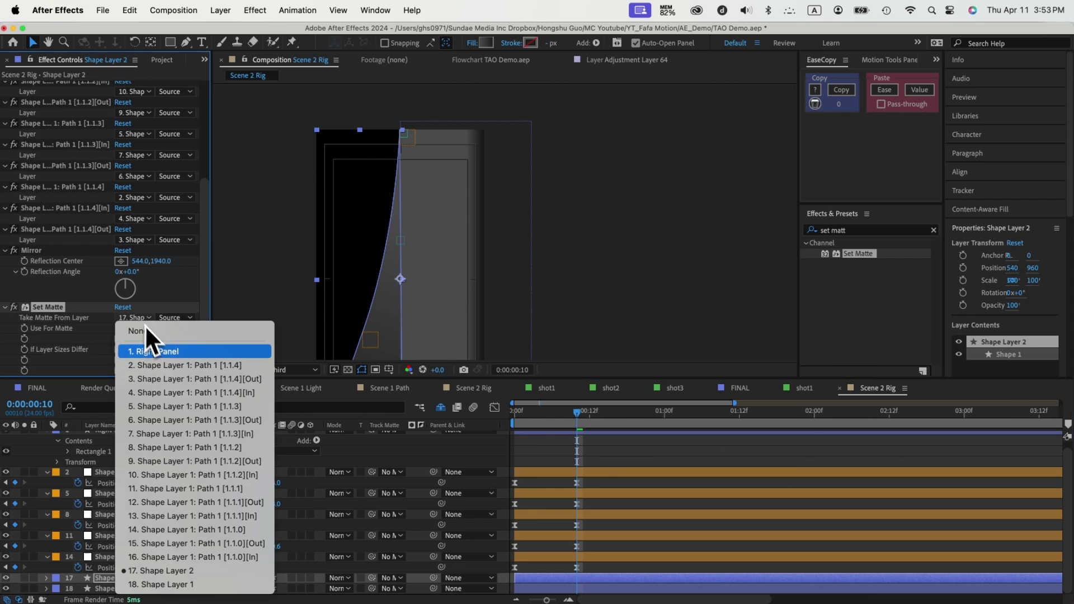
pyautogui.click(159, 352)
# Return to 0:00:00:00 and play back the Scene 2 Rig animation to check the matted, mirrored shape
pyautogui.click(544, 418)
pyautogui.moveTo(544, 420); pyautogui.dragTo(499, 416)
pyautogui.scroll(1, 27, 492)
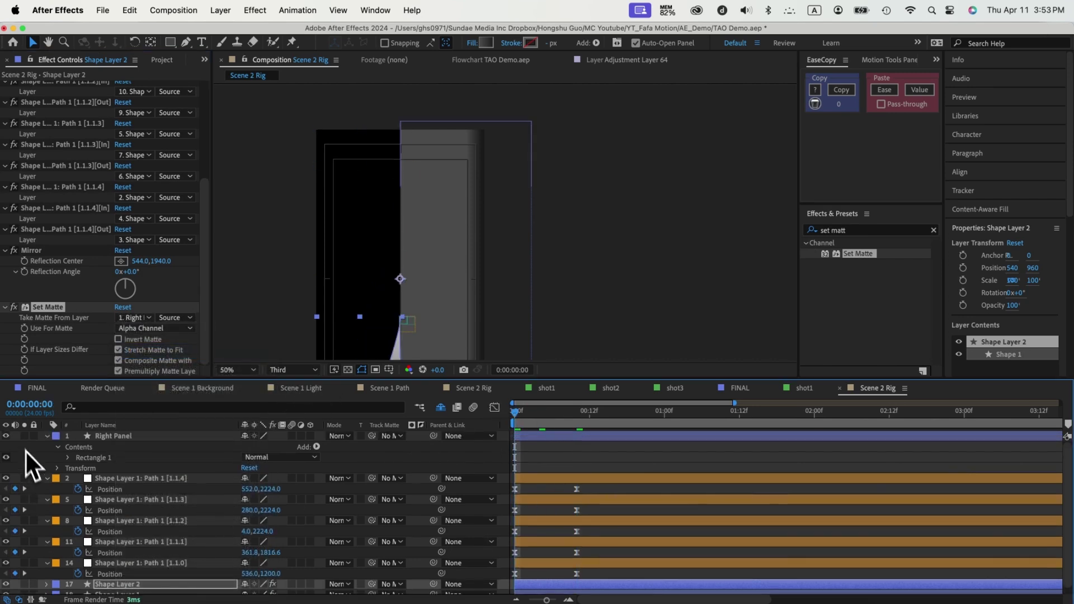
pyautogui.press(',')
pyautogui.press('space')
pyautogui.press('space')
pyautogui.press('space')
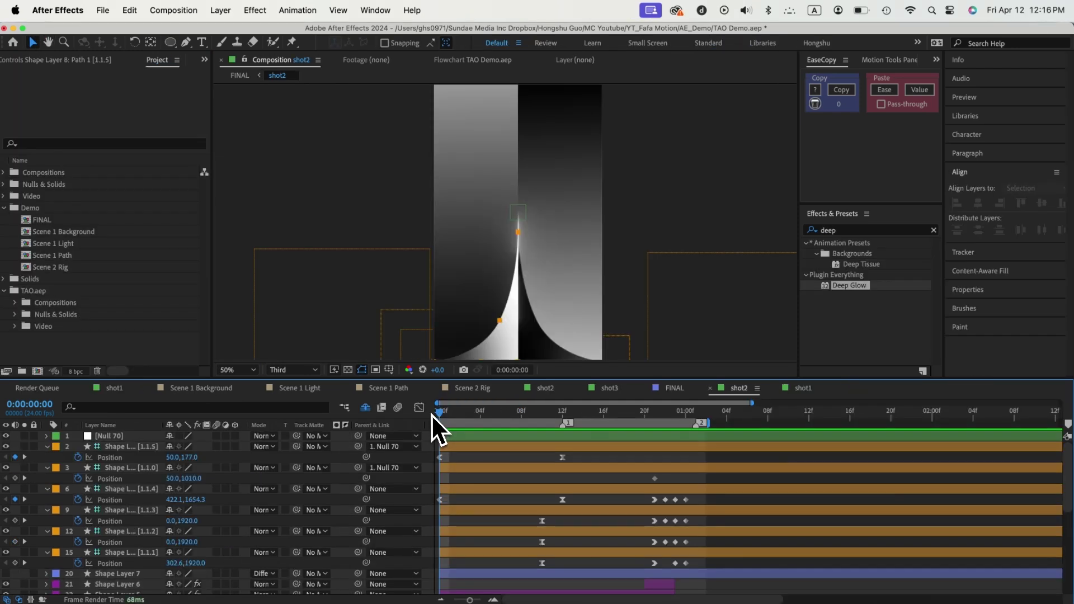
# Examine the shot2 rig at 0:00:00:12, including the Position keyframe of point layer [1.1.5], and at 0:00:00:21
pyautogui.moveTo(443, 415); pyautogui.dragTo(558, 419)
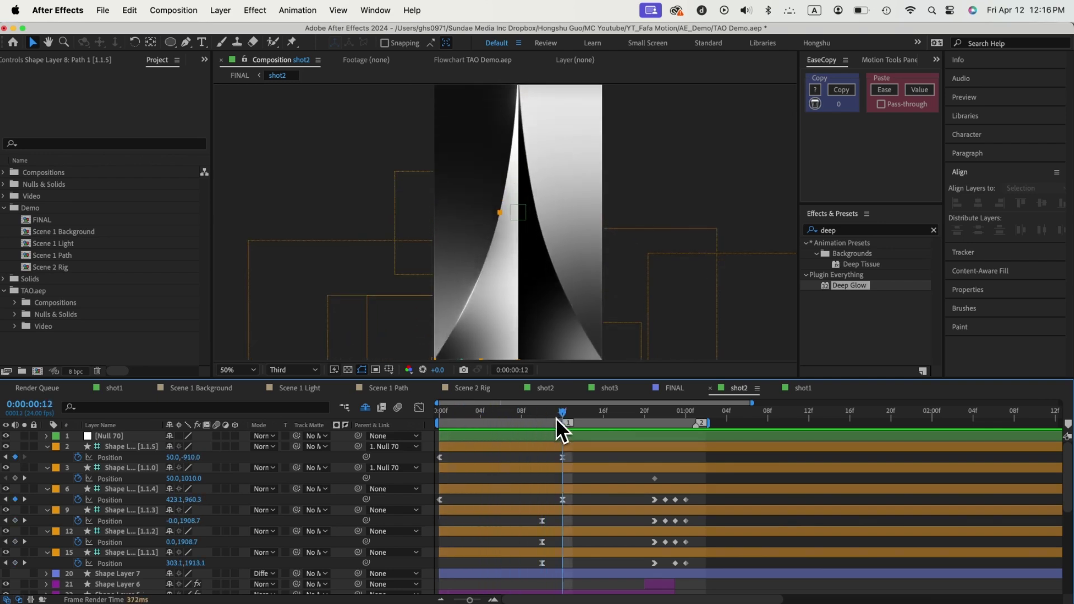
pyautogui.click(563, 458)
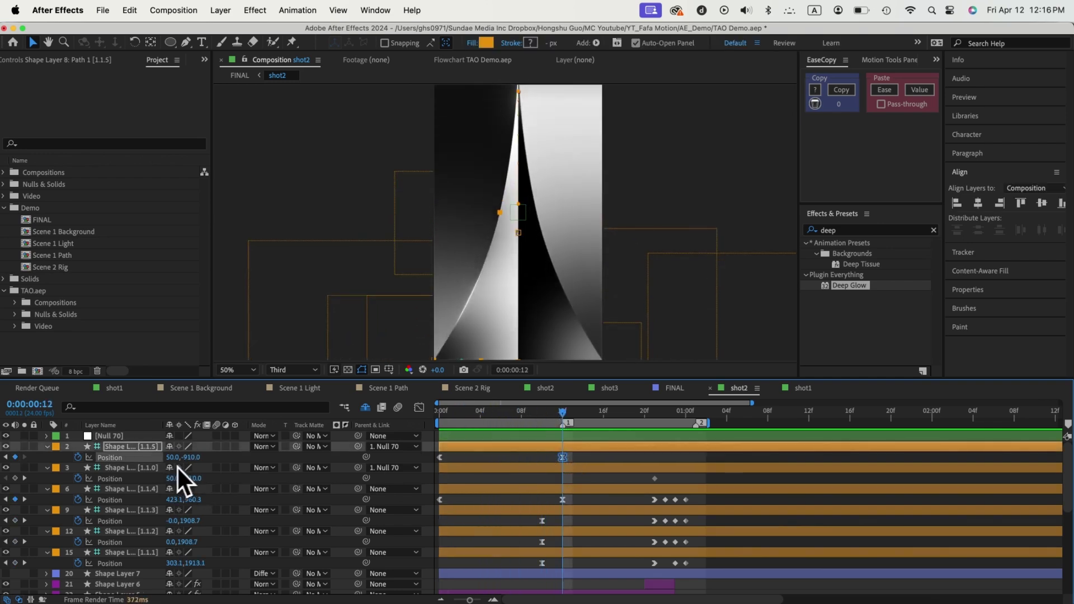
pyautogui.moveTo(246, 458); pyautogui.dragTo(570, 486)
pyautogui.moveTo(564, 414); pyautogui.dragTo(652, 417)
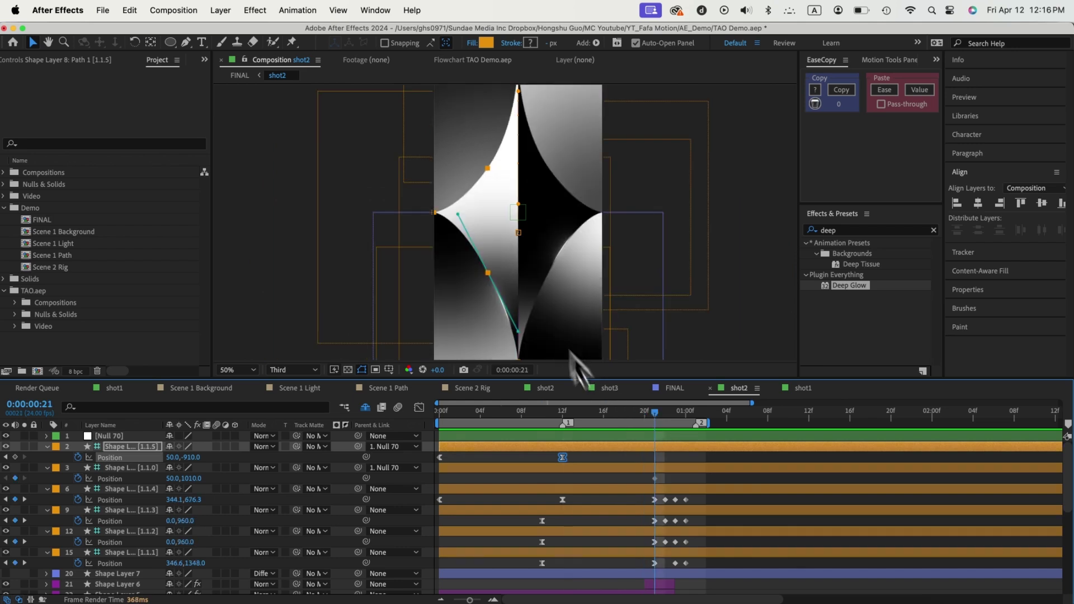
# Try other Position values at 0:00:00:21 on point layers [1.1.1], [1.1.2] (0.0, 1540.0) and [1.1.3] (0.0, 560.0), and undo them
pyautogui.moveTo(195, 562); pyautogui.dragTo(274, 509)
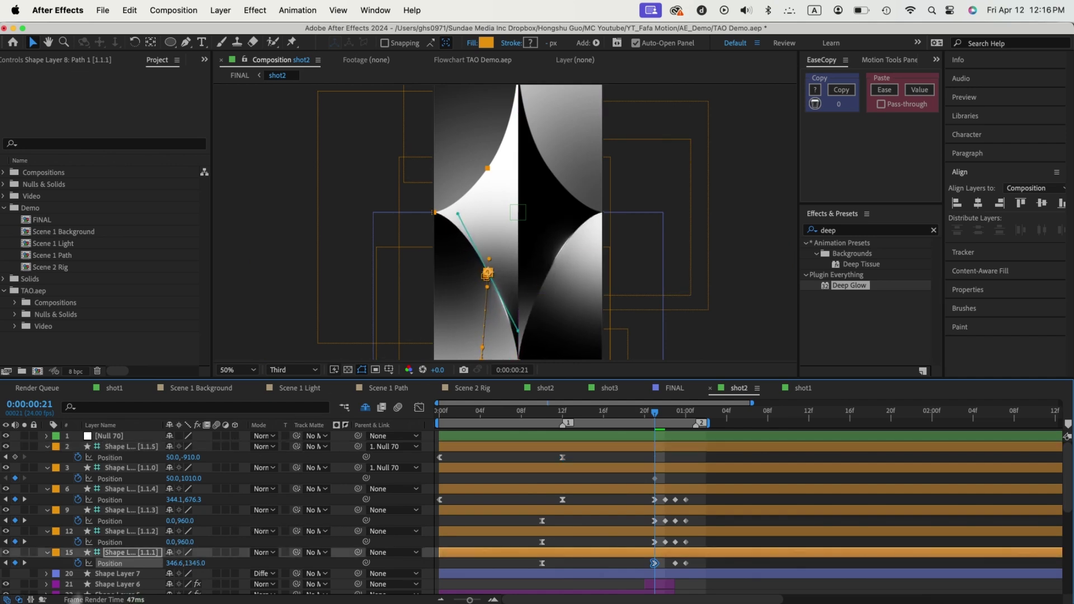
pyautogui.moveTo(193, 563); pyautogui.dragTo(100, 568)
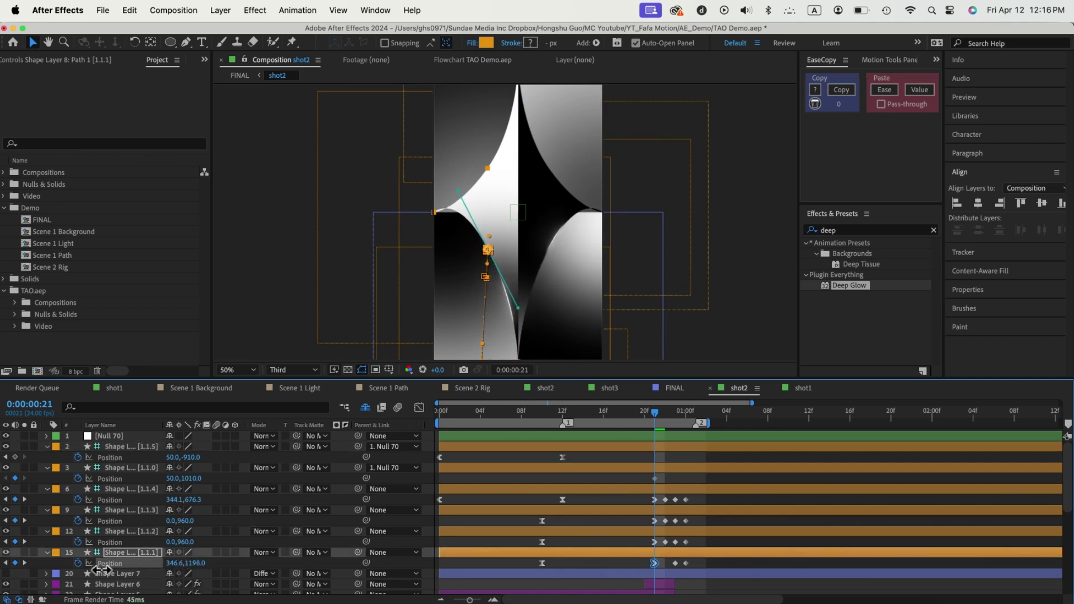
pyautogui.press('cmd+z')
pyautogui.moveTo(188, 542); pyautogui.dragTo(554, 543)
pyautogui.moveTo(188, 520); pyautogui.dragTo(8, 459)
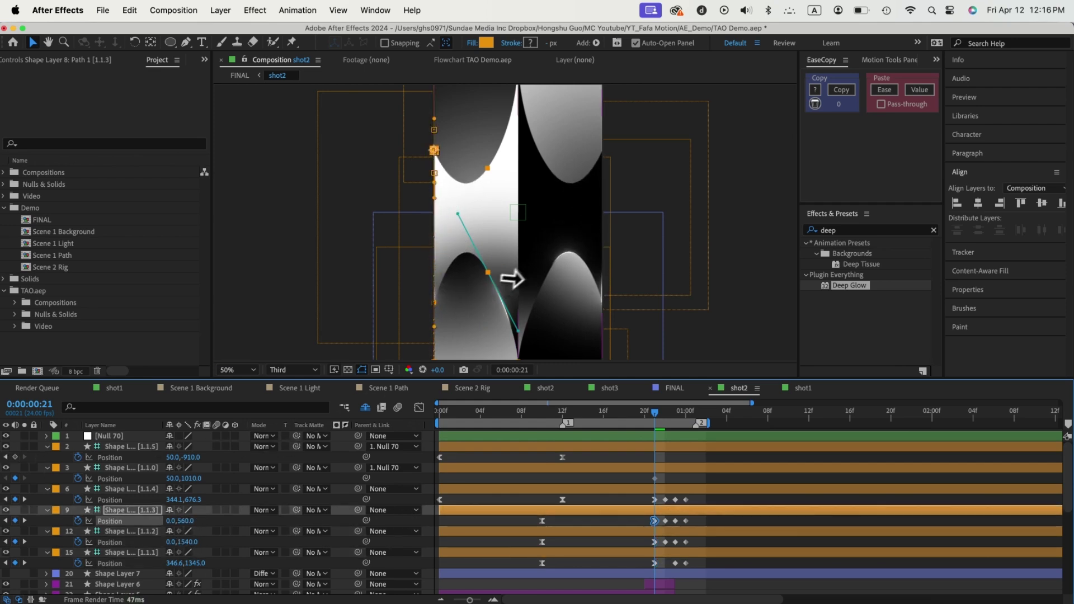
pyautogui.press('super+z')
pyautogui.press('super+z')
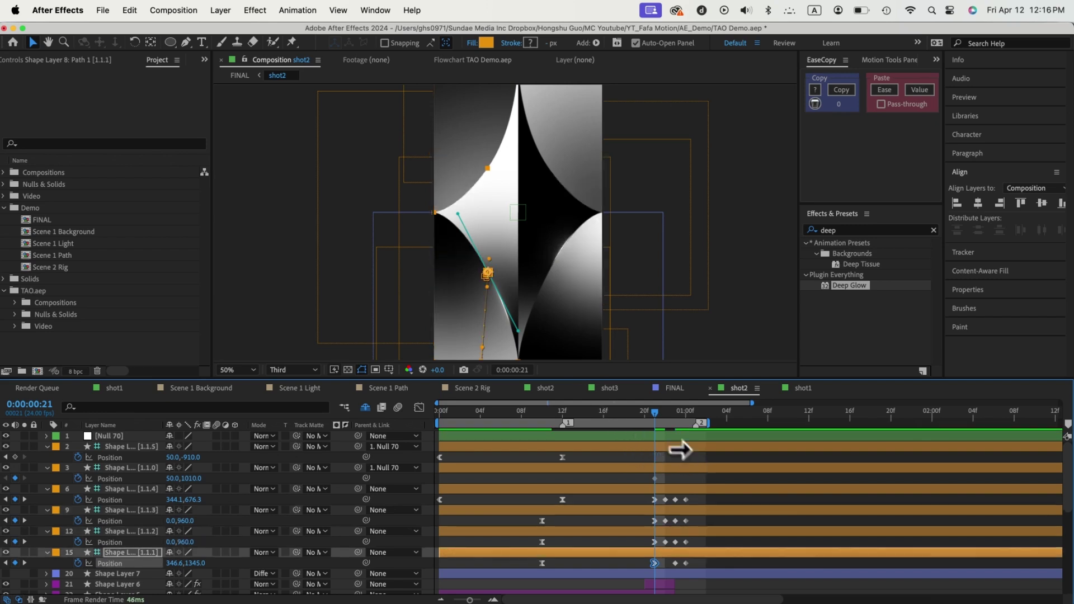
# Inspect the shape change frame by frame between 0:00:00:21 and 0:00:01:00, and play back shot2 from 0:00:00:00
pyautogui.press('pagedown')
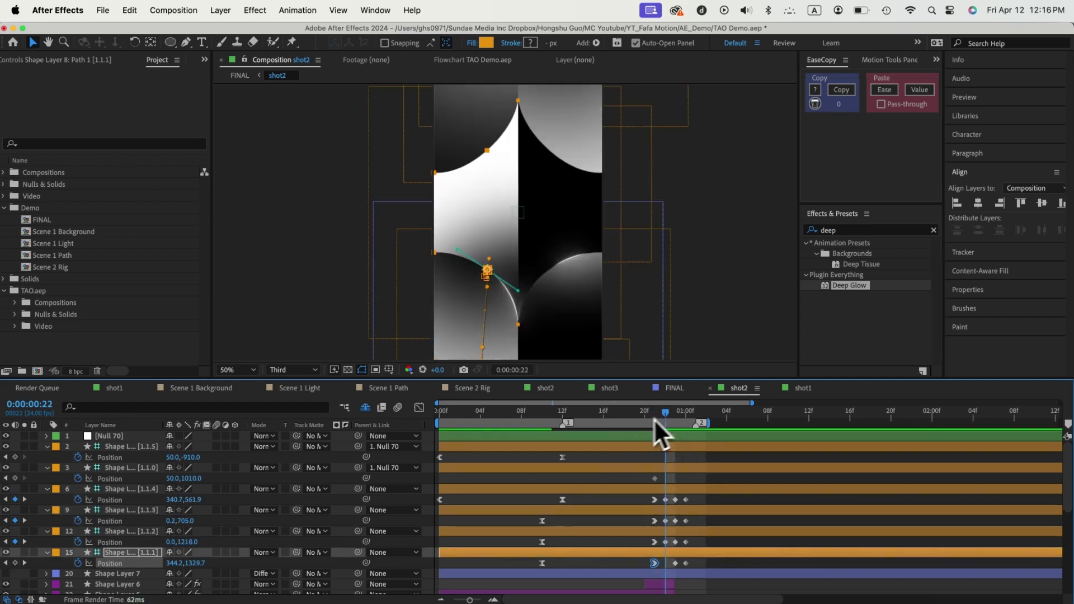
pyautogui.press('pagedown')
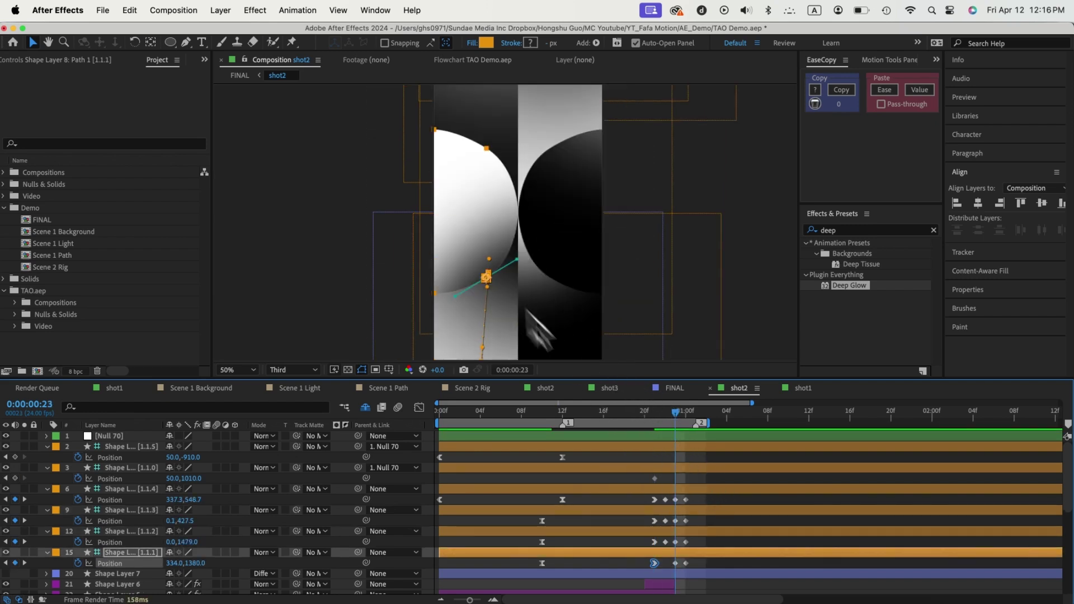
pyautogui.moveTo(677, 415); pyautogui.dragTo(683, 416)
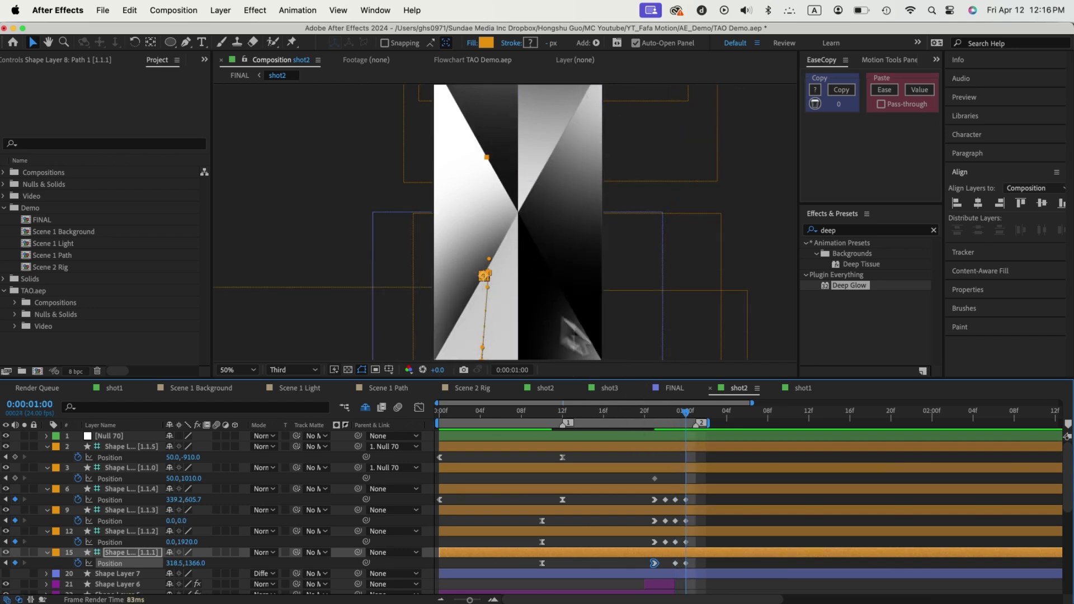
pyautogui.moveTo(685, 416)
pyautogui.mouseDown()
pyautogui.moveTo(656, 419)
pyautogui.moveTo(681, 419)
pyautogui.mouseUp()
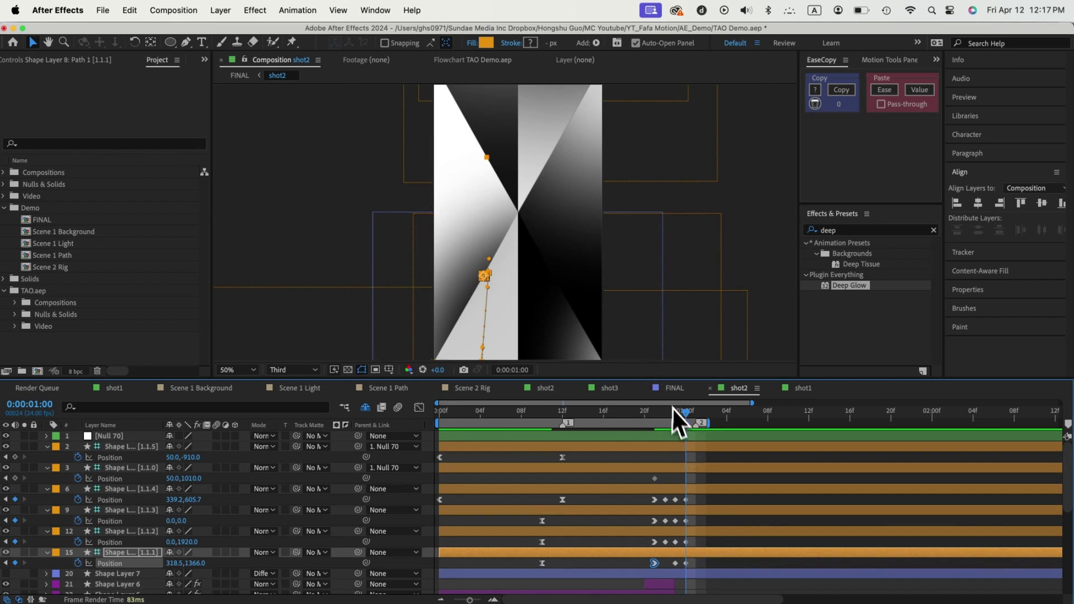
pyautogui.moveTo(685, 418); pyautogui.dragTo(654, 415)
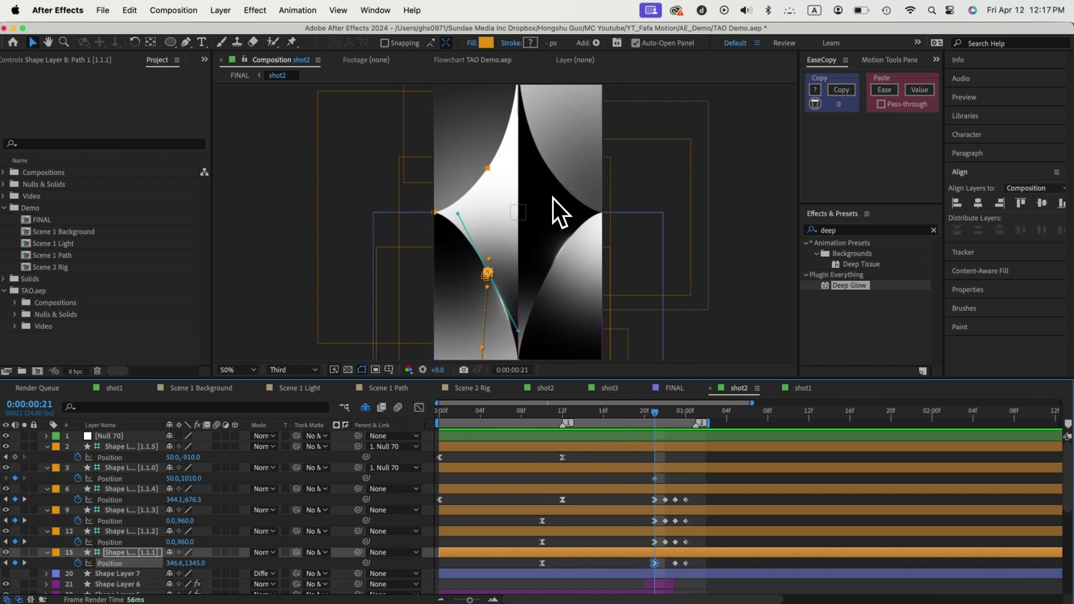
pyautogui.moveTo(652, 417); pyautogui.dragTo(417, 418)
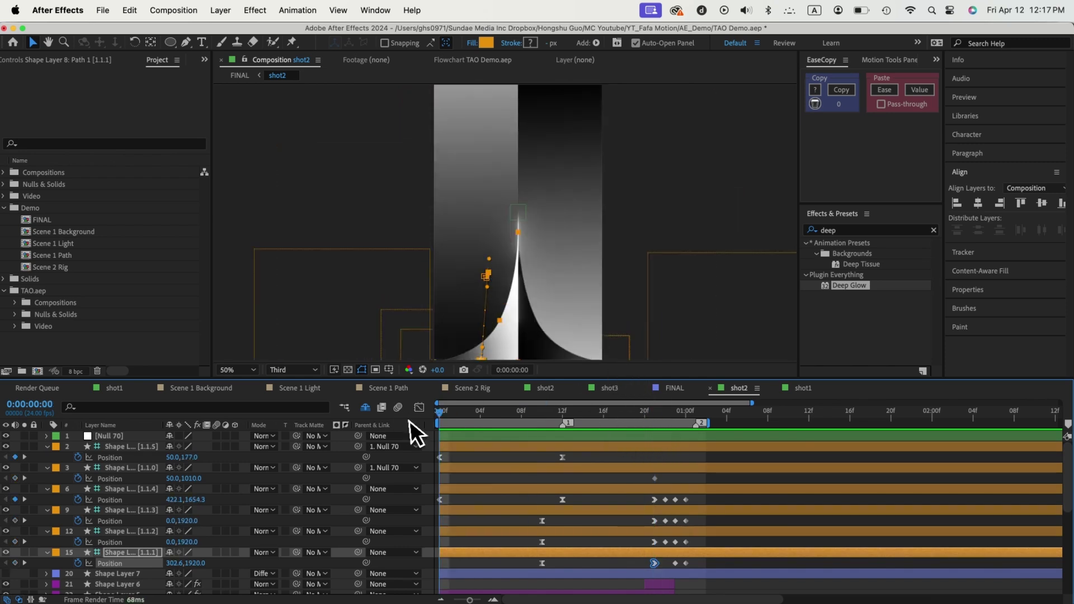
pyautogui.press('space')
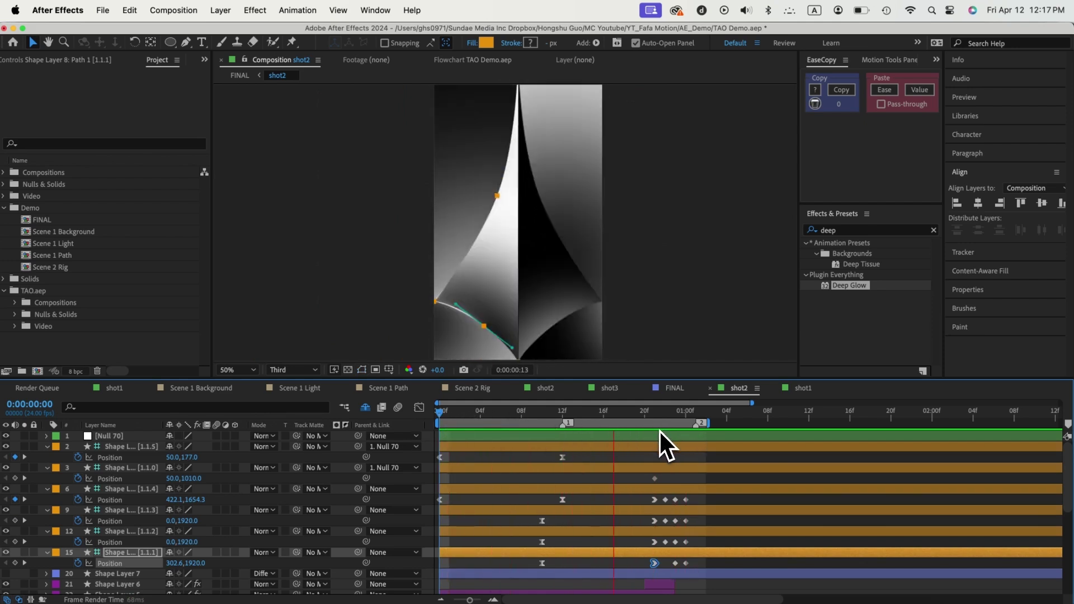
# Go to 0:00:03:05 in the FINAL composition, open the nested shot3 composition and collapse its difference 10 layer
pyautogui.click(675, 387)
pyautogui.moveTo(575, 416); pyautogui.dragTo(652, 420)
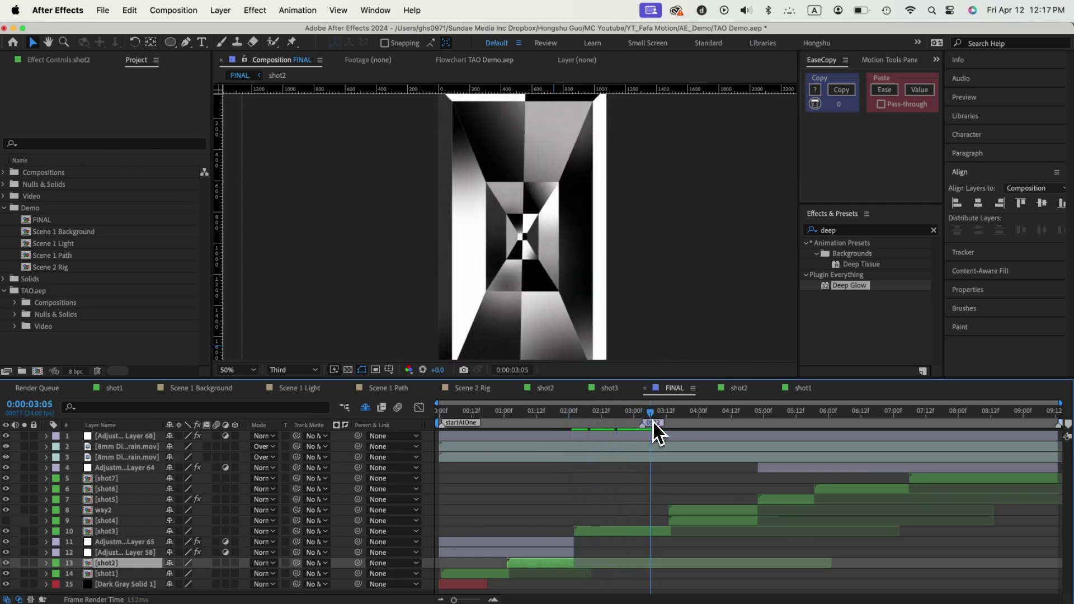
pyautogui.doubleClick(623, 532)
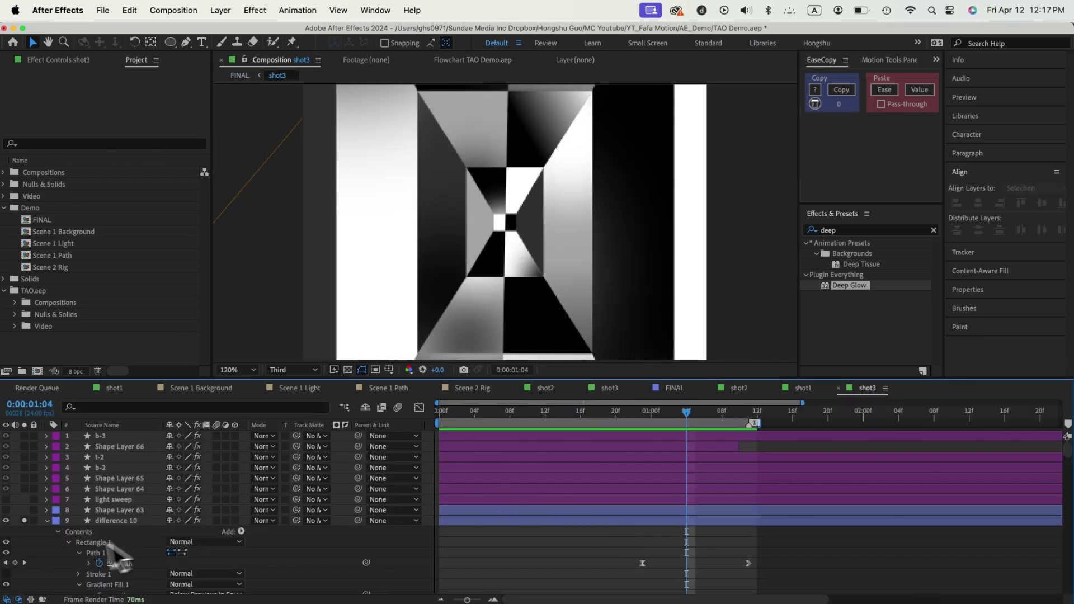
pyautogui.click(47, 521)
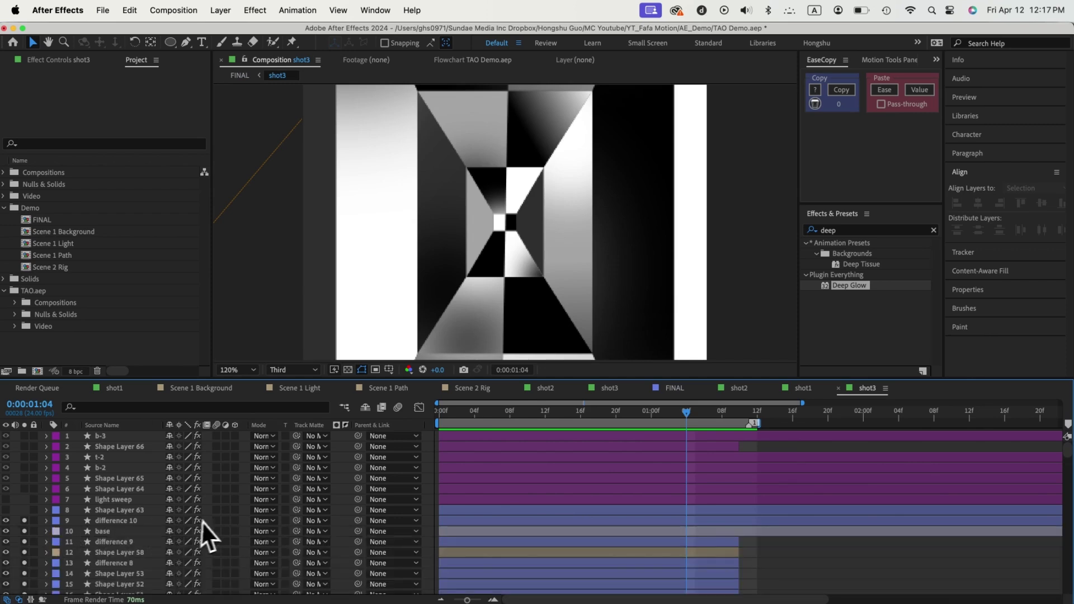
# Examine the shot3 layer stack down to the Scale and Rotation keyframes of Null 79, Null 48, Null 47 and Null 46
pyautogui.scroll(-3, 212, 521)
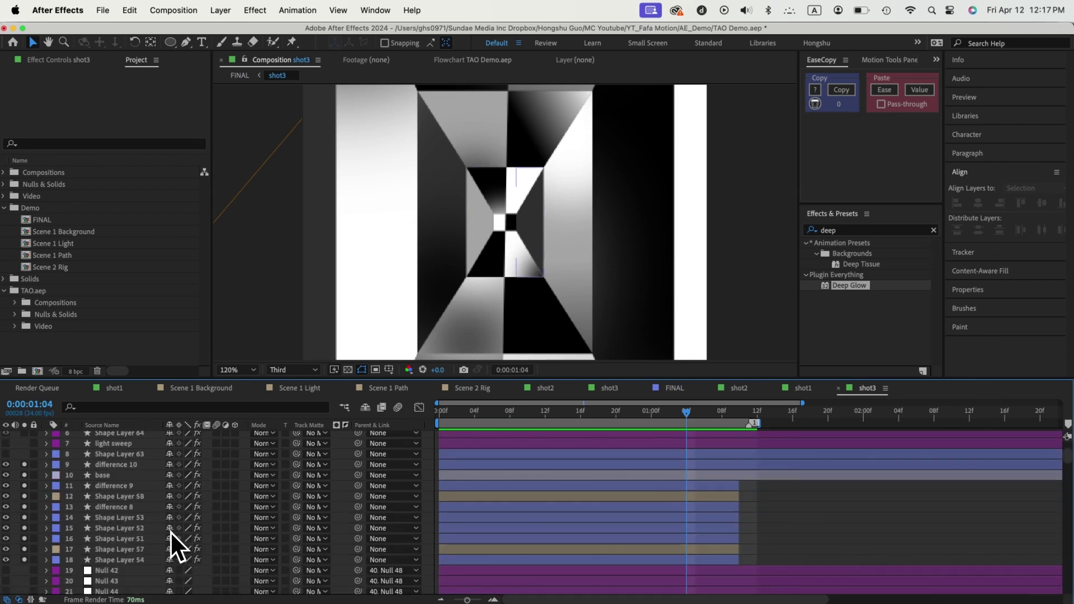
pyautogui.scroll(-6, 170, 531)
pyautogui.scroll(-2, 166, 533)
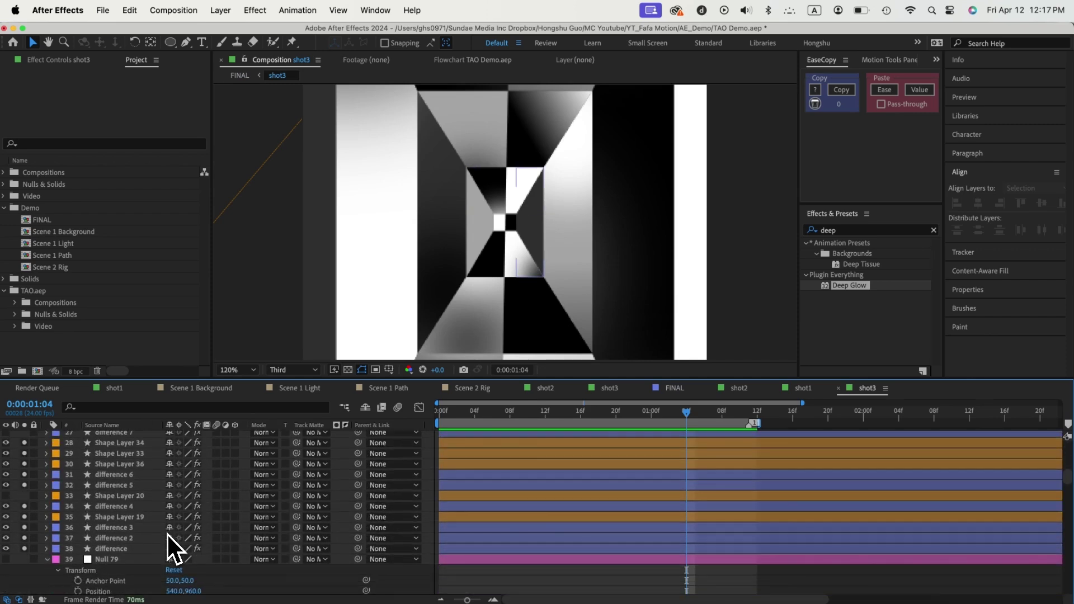
pyautogui.scroll(-8, 120, 478)
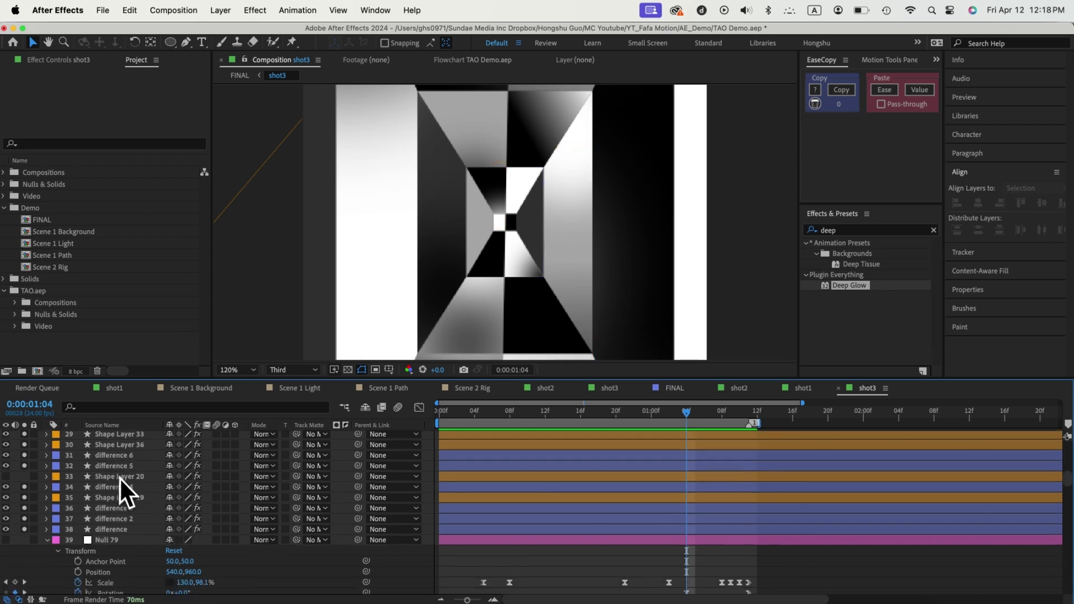
pyautogui.scroll(2, 122, 481)
pyautogui.scroll(-1, 125, 485)
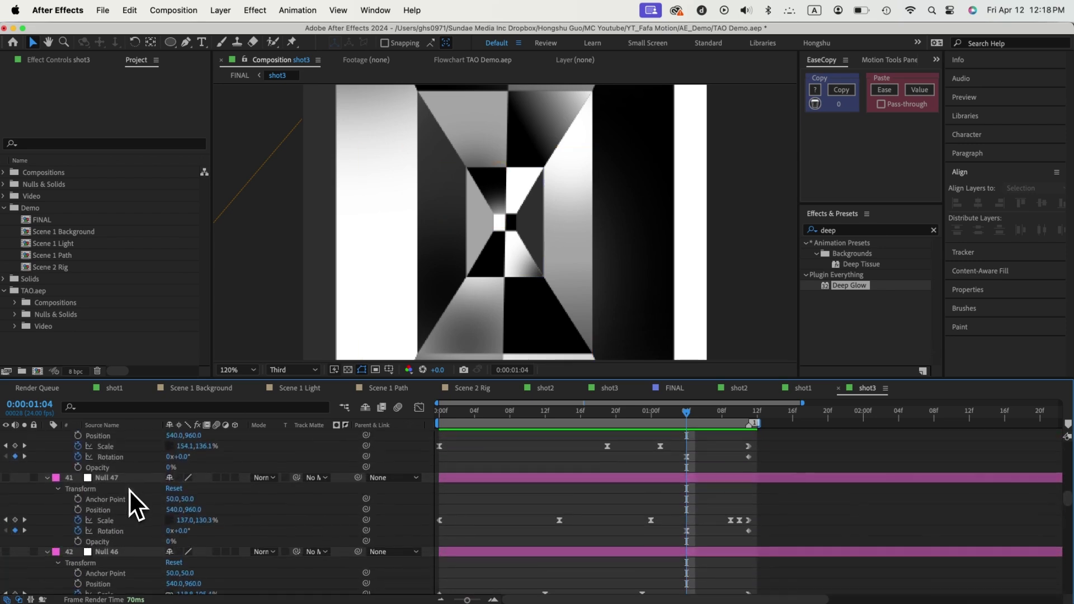
pyautogui.click(103, 552)
pyautogui.scroll(5, 118, 518)
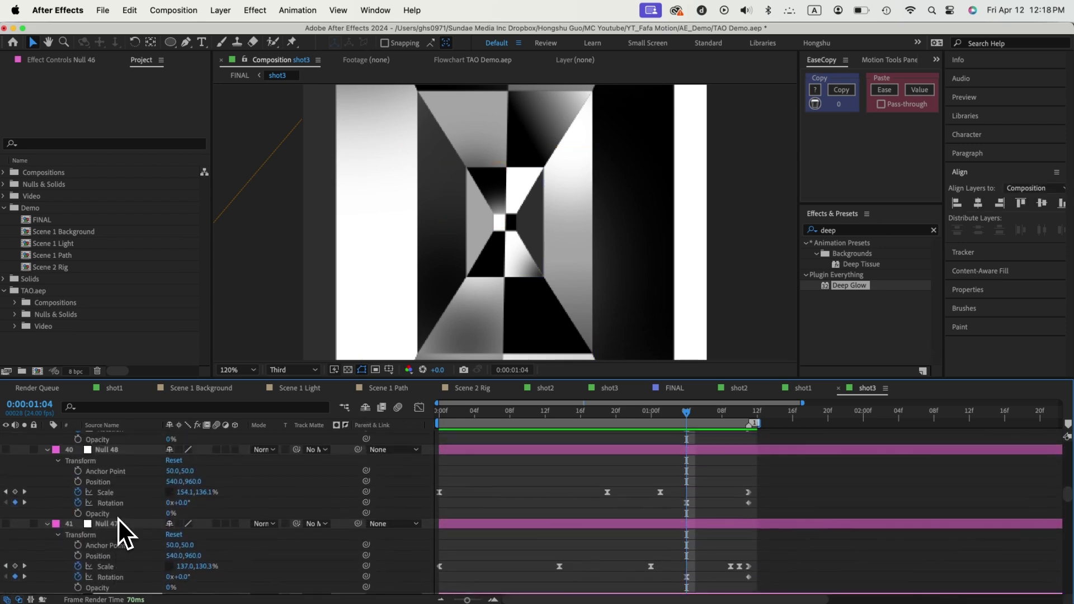
pyautogui.scroll(-2, 119, 519)
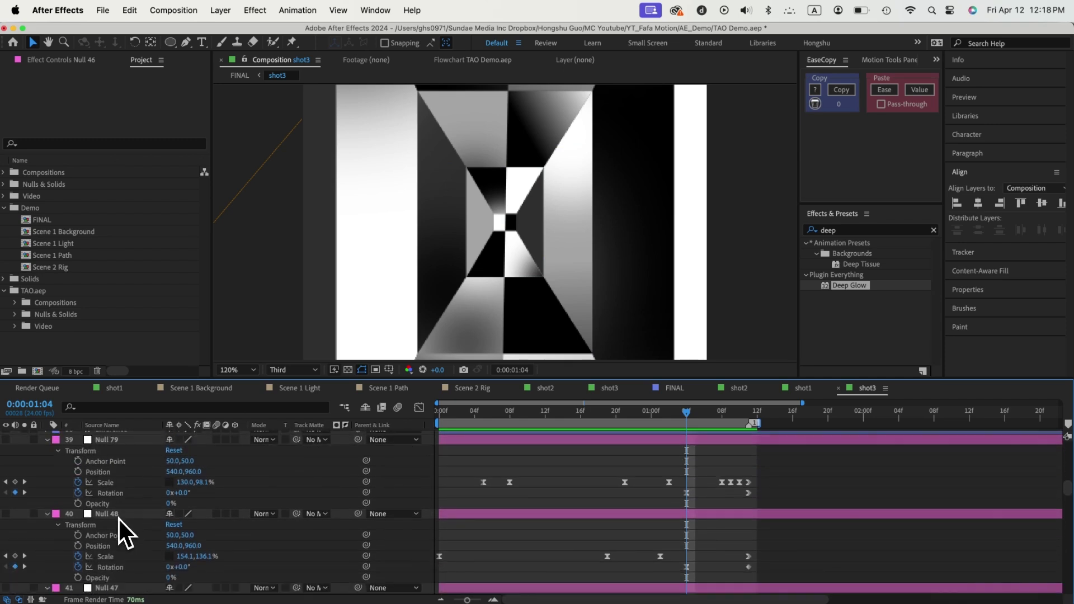
# At 0:00:01:04 in shot3, set the Scale of Null 79 to 197.0, 97.1% and of Null 48 to 202.1, 180.1%
pyautogui.click(111, 440)
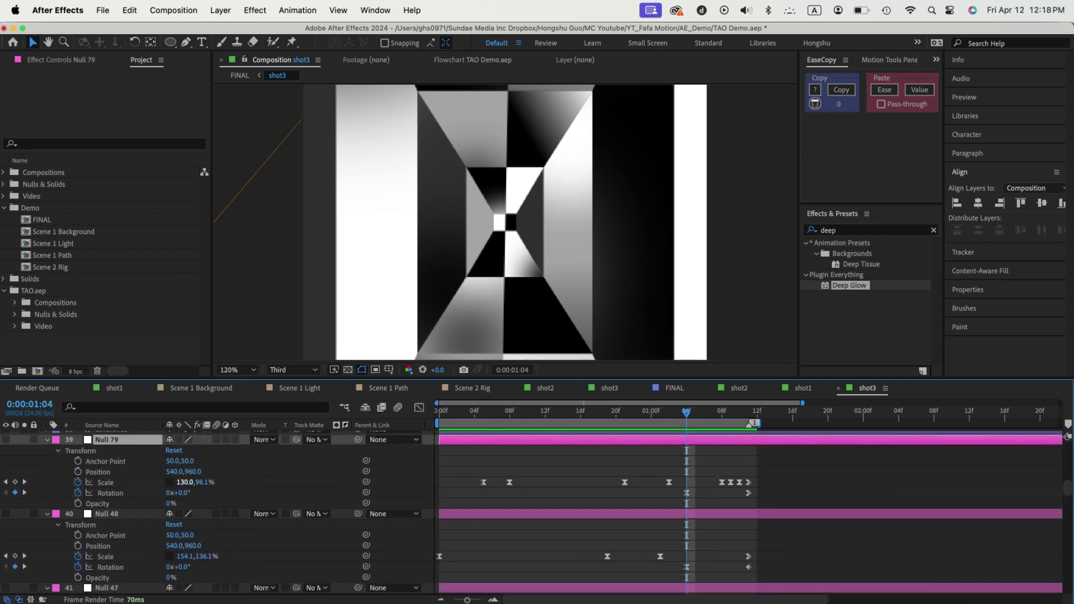
pyautogui.moveTo(189, 489)
pyautogui.mouseDown()
pyautogui.moveTo(312, 482)
pyautogui.moveTo(203, 484)
pyautogui.moveTo(191, 498)
pyautogui.moveTo(211, 470)
pyautogui.moveTo(197, 475)
pyautogui.mouseUp()
pyautogui.scroll(-1, 202, 483)
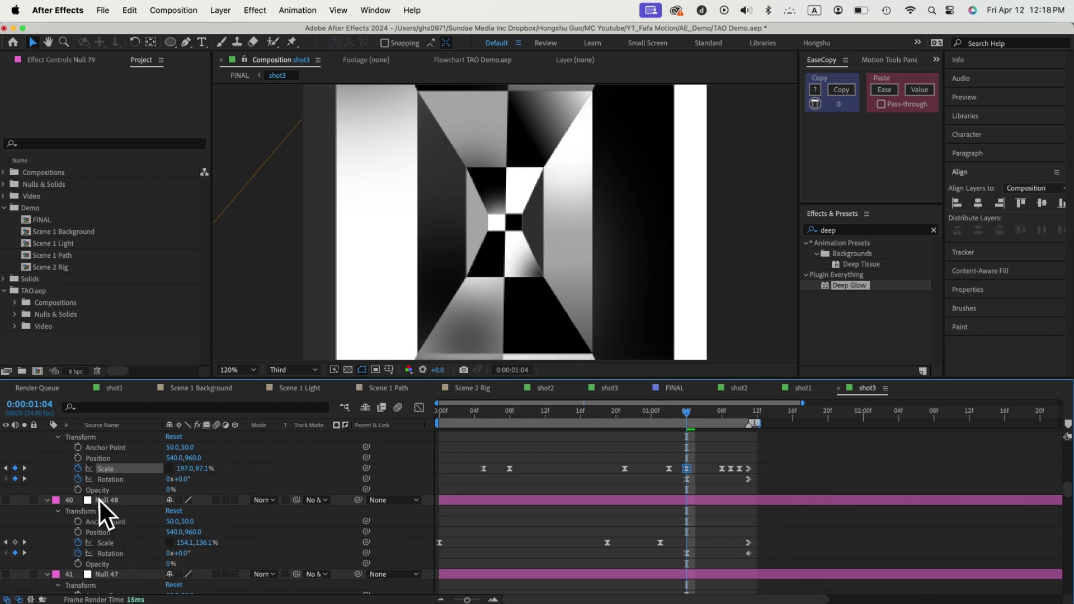
pyautogui.moveTo(193, 542); pyautogui.dragTo(215, 544)
pyautogui.moveTo(261, 539); pyautogui.dragTo(220, 542)
# At 0:00:01:04, set Null 47's Scale to 170.0, 227.3% and its Rotation to 0x+1.0°
pyautogui.scroll(-2, 330, 473)
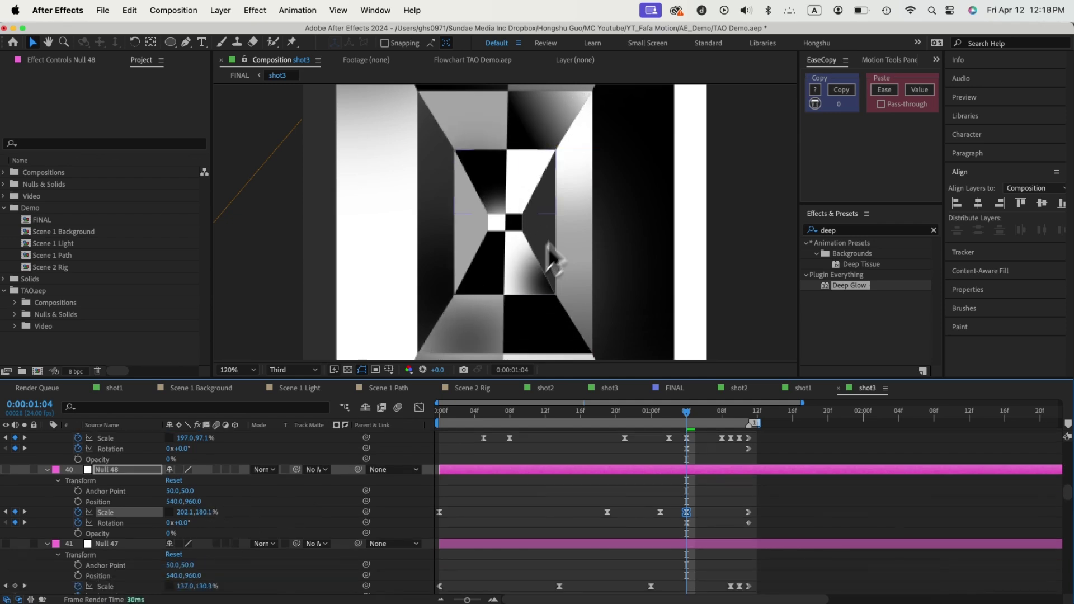
pyautogui.scroll(-3, 188, 556)
pyautogui.click(105, 506)
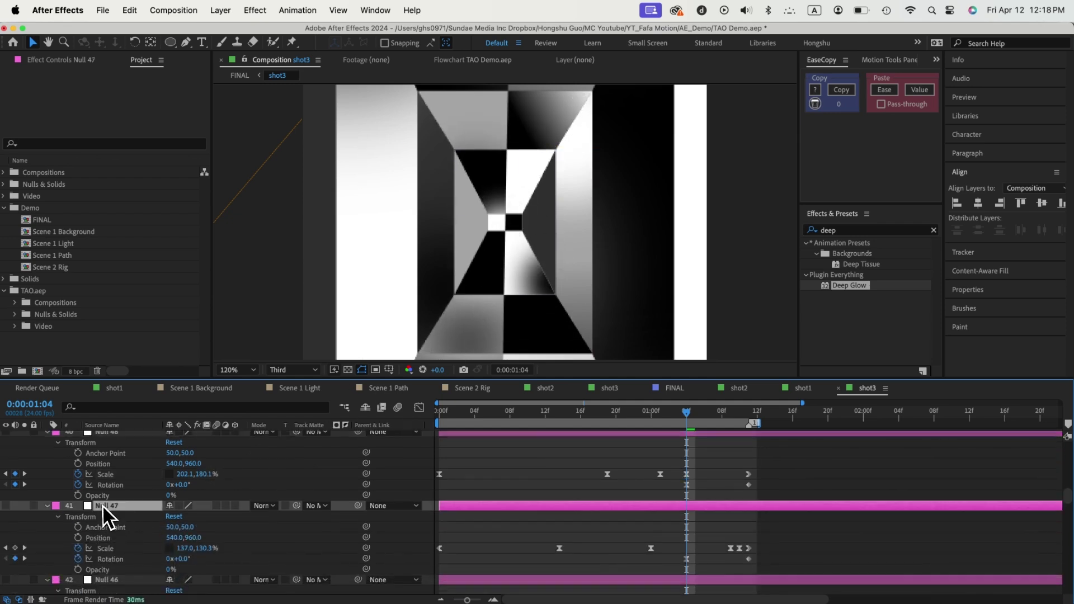
pyautogui.moveTo(185, 548); pyautogui.dragTo(235, 548)
pyautogui.press(',')
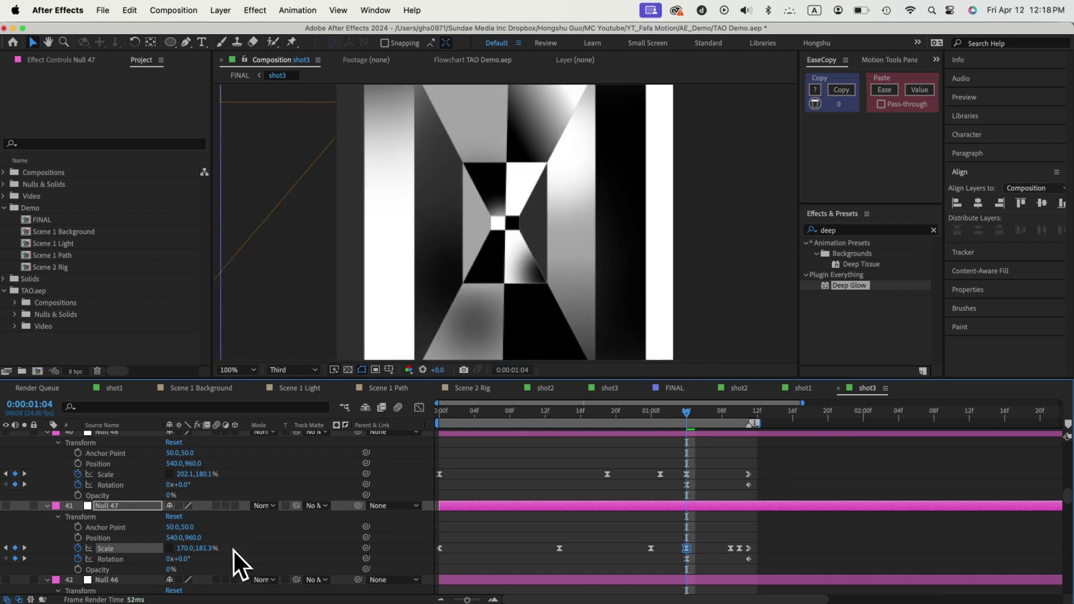
pyautogui.press(',')
pyautogui.moveTo(207, 548)
pyautogui.mouseDown()
pyautogui.moveTo(239, 549)
pyautogui.moveTo(134, 562)
pyautogui.moveTo(216, 559)
pyautogui.moveTo(206, 559)
pyautogui.mouseUp()
pyautogui.scroll(-3, 157, 545)
pyautogui.scroll(-2, 196, 570)
pyautogui.press('Delete')
pyautogui.click(686, 496)
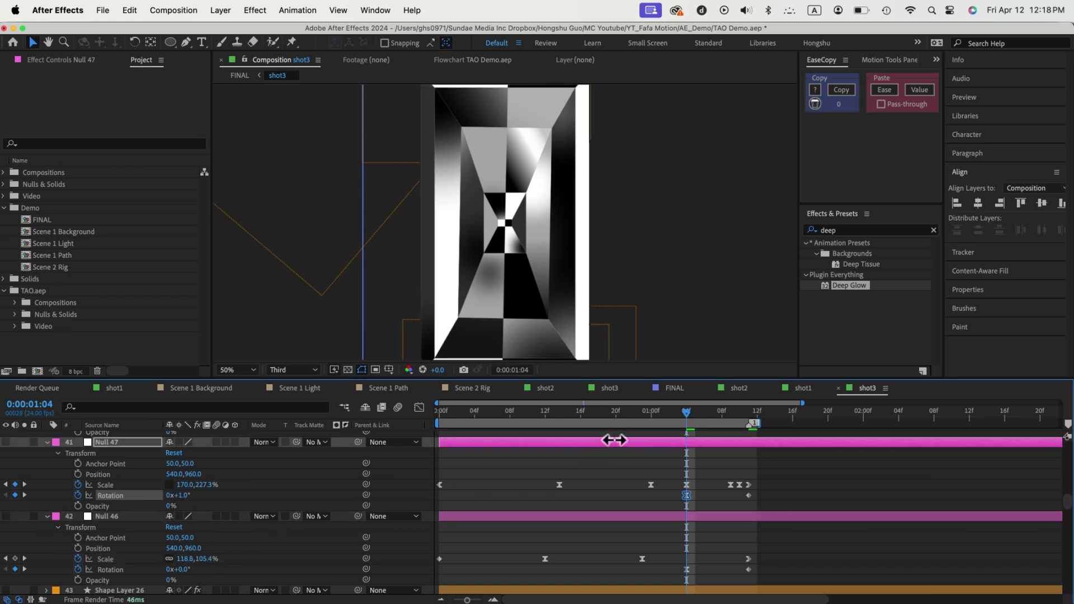
pyautogui.click(686, 484)
# Play back shot3 from 0:00:00:00, and return to the FINAL composition to preview it from its start
pyautogui.moveTo(686, 412); pyautogui.dragTo(435, 415)
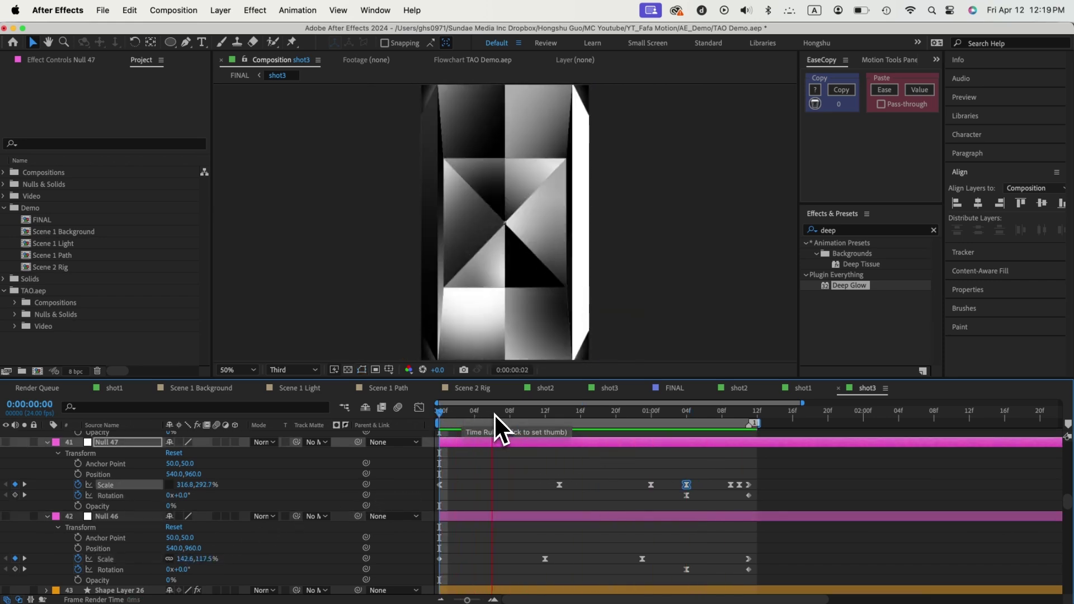
pyautogui.press('Tab')
pyautogui.click(284, 414)
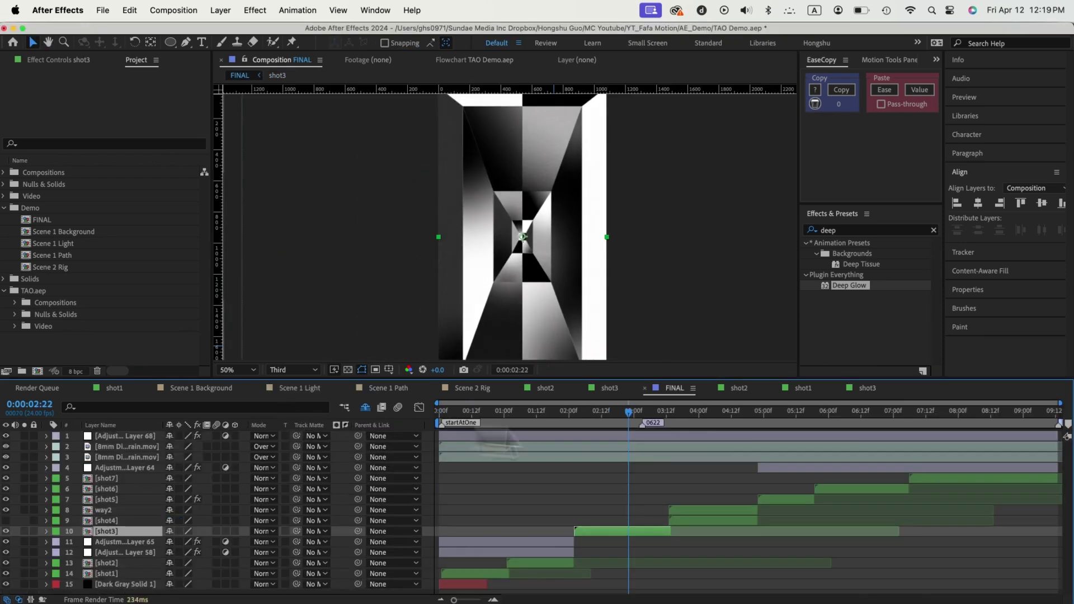
pyautogui.moveTo(644, 415); pyautogui.dragTo(433, 413)
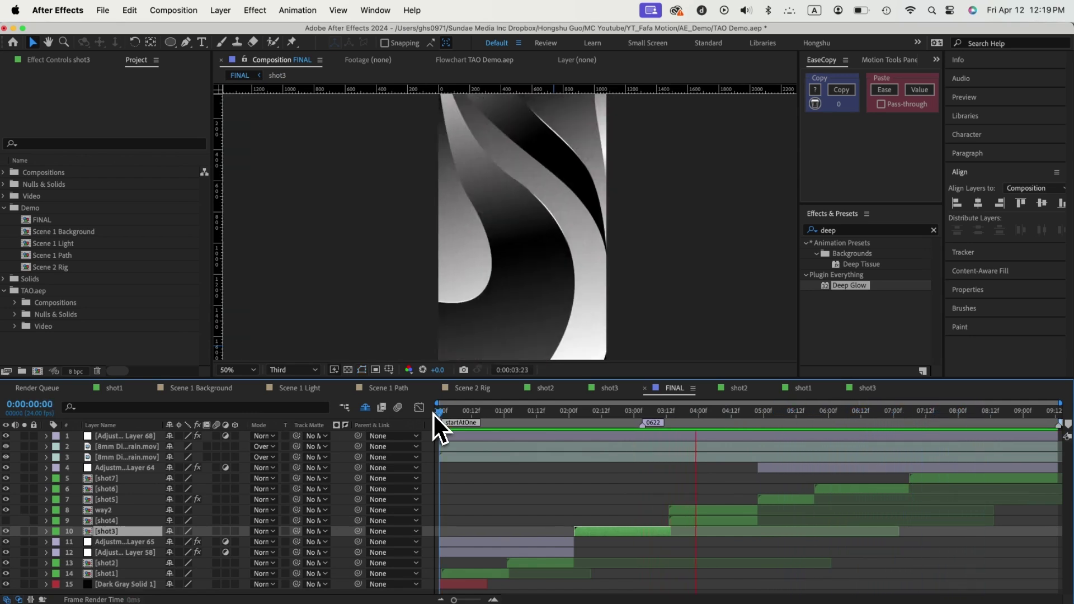